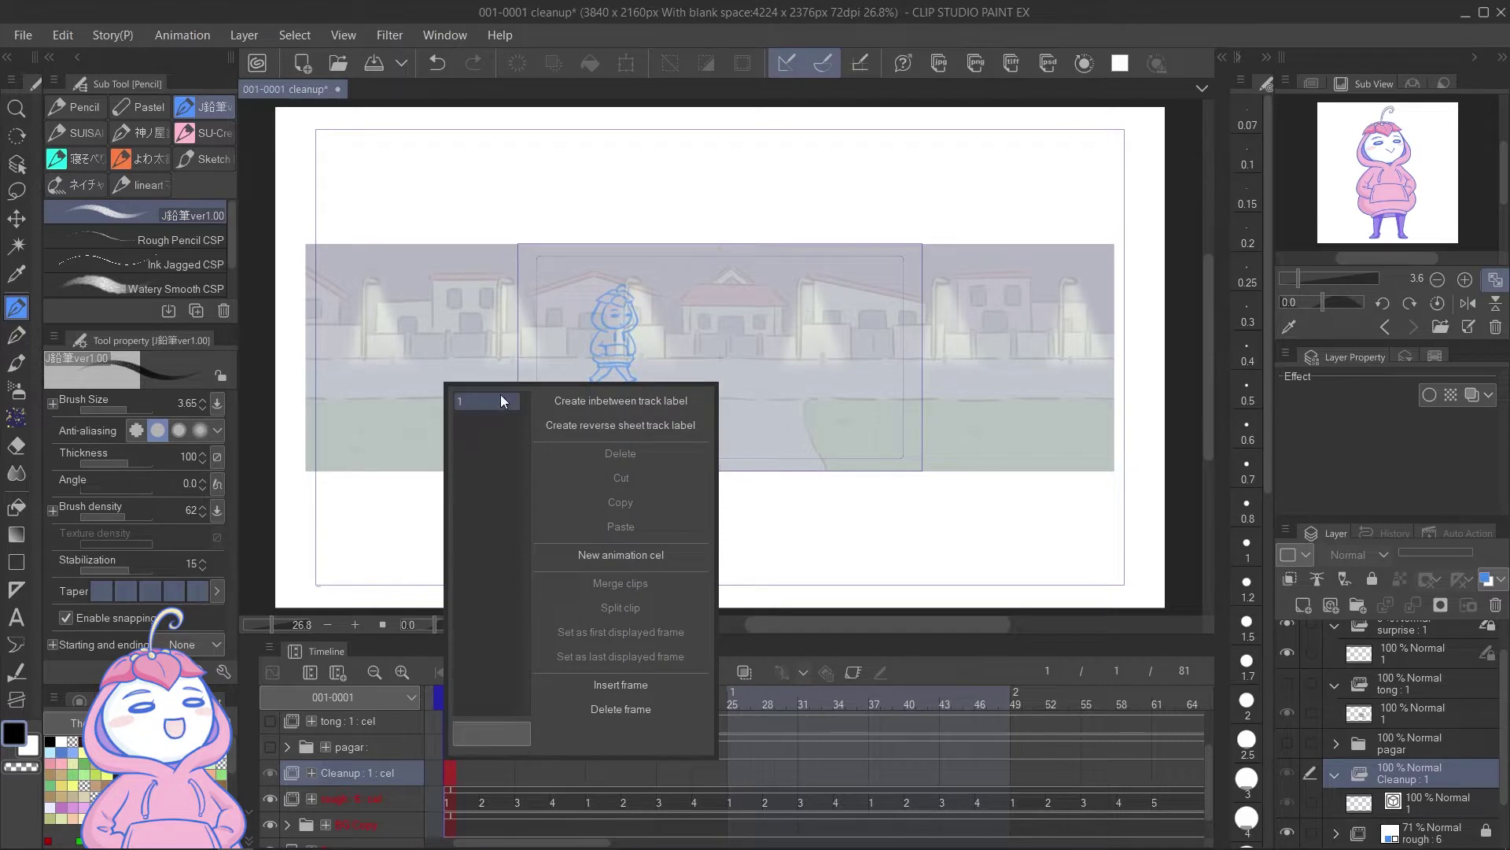
Step: Swap the pencil for the Pen tool's G-pen for inking the cleanup
{"action": "left_click", "coordinate": [16, 335]}
Step: Zoom in on the walking character and set the G-pen to size 3 with anti-aliasing off
{"action": "left_click_drag", "start_coordinate": [638, 321], "coordinate": [757, 380]}
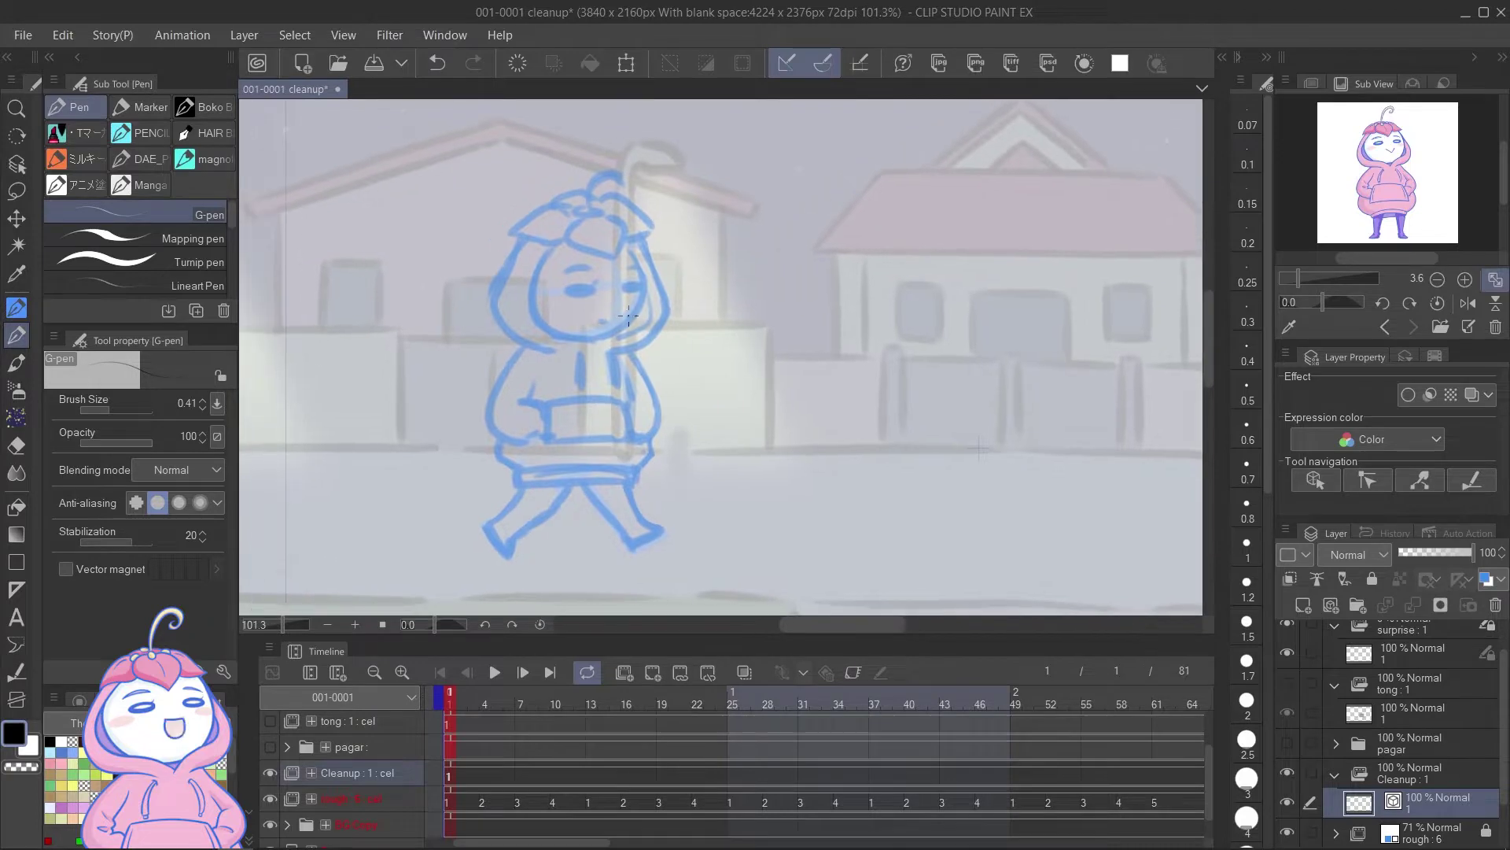
{"action": "left_click", "coordinate": [1247, 704]}
{"action": "left_click", "coordinate": [1247, 779]}
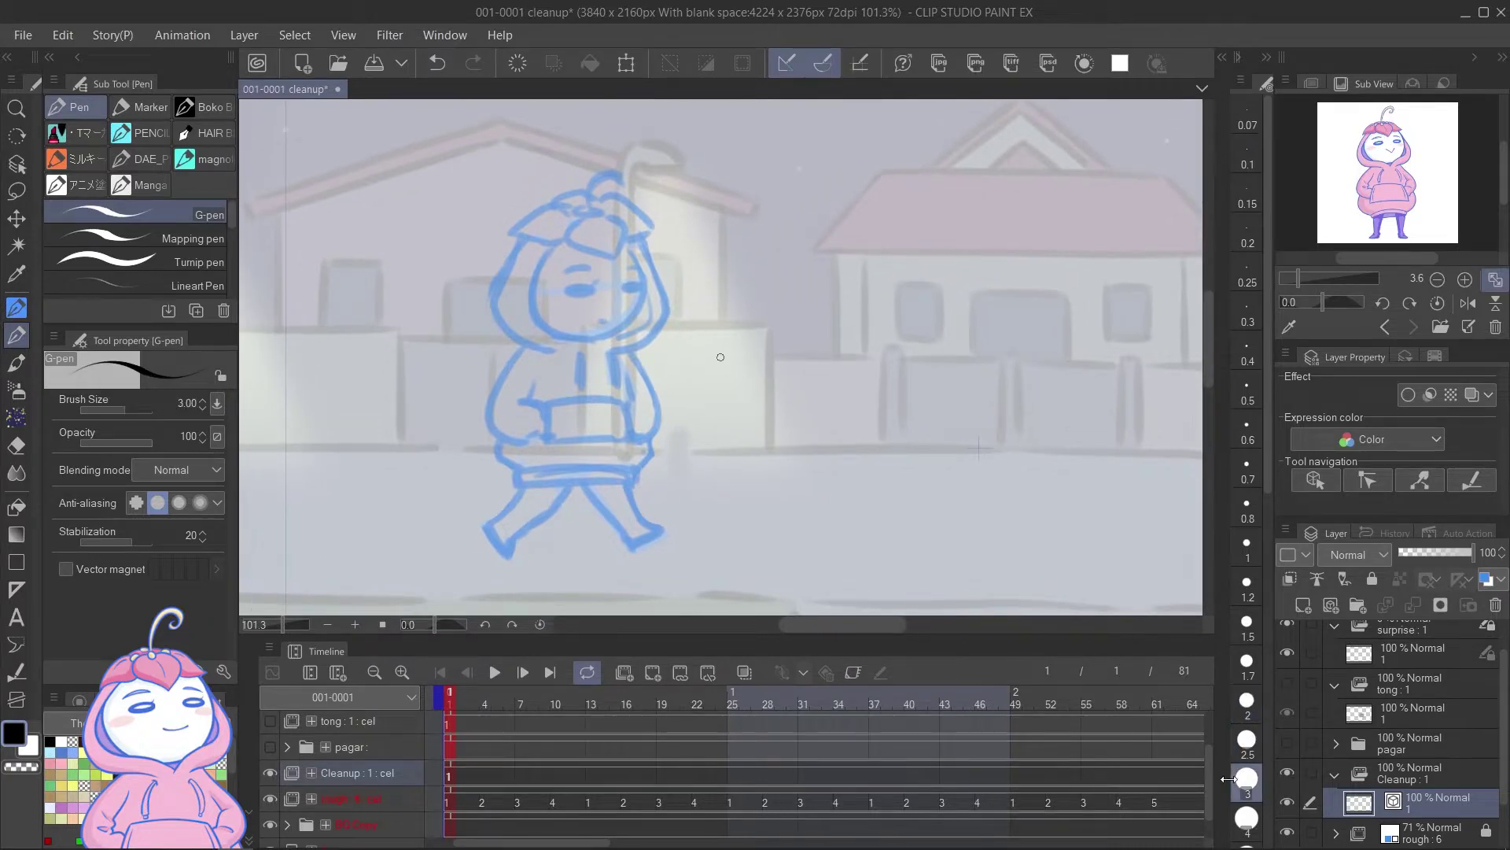
{"action": "scroll", "coordinate": [629, 287], "scroll_direction": "up", "scroll_amount": 3}
{"action": "left_click", "coordinate": [140, 502]}
Step: Ink both sides of the face and the outer left and right hair lines in black
{"action": "mouse_move", "coordinate": [629, 214]}
{"action": "left_mouse_down"}
{"action": "mouse_move", "coordinate": [647, 325]}
{"action": "mouse_move", "coordinate": [461, 336]}
{"action": "left_mouse_up"}
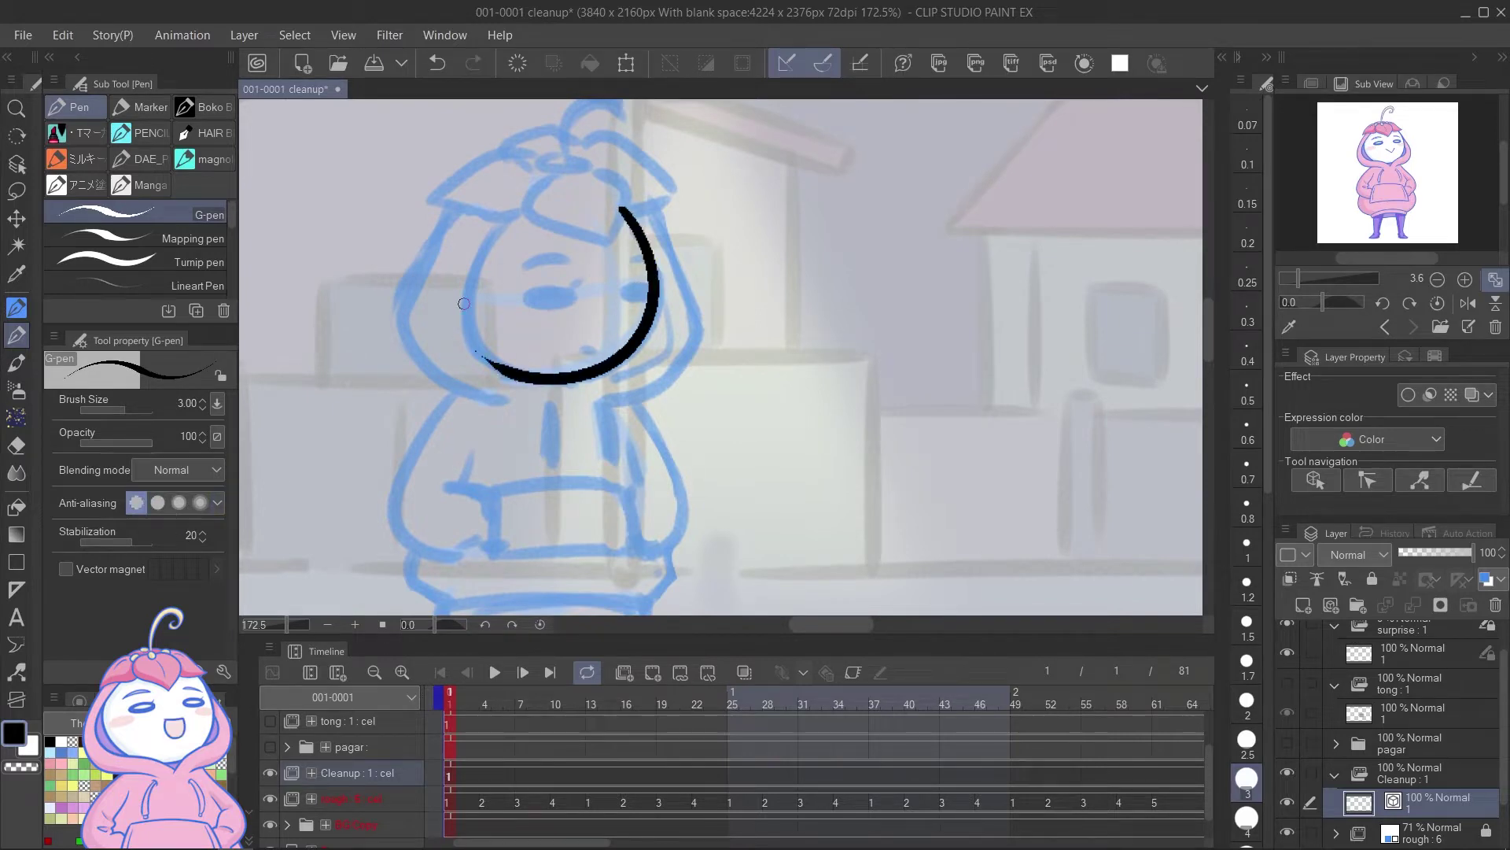
{"action": "mouse_move", "coordinate": [515, 206]}
{"action": "left_mouse_down"}
{"action": "mouse_move", "coordinate": [481, 262]}
{"action": "mouse_move", "coordinate": [506, 380]}
{"action": "mouse_move", "coordinate": [470, 317]}
{"action": "mouse_move", "coordinate": [553, 398]}
{"action": "left_mouse_up"}
{"action": "key", "text": "ctrl+z"}
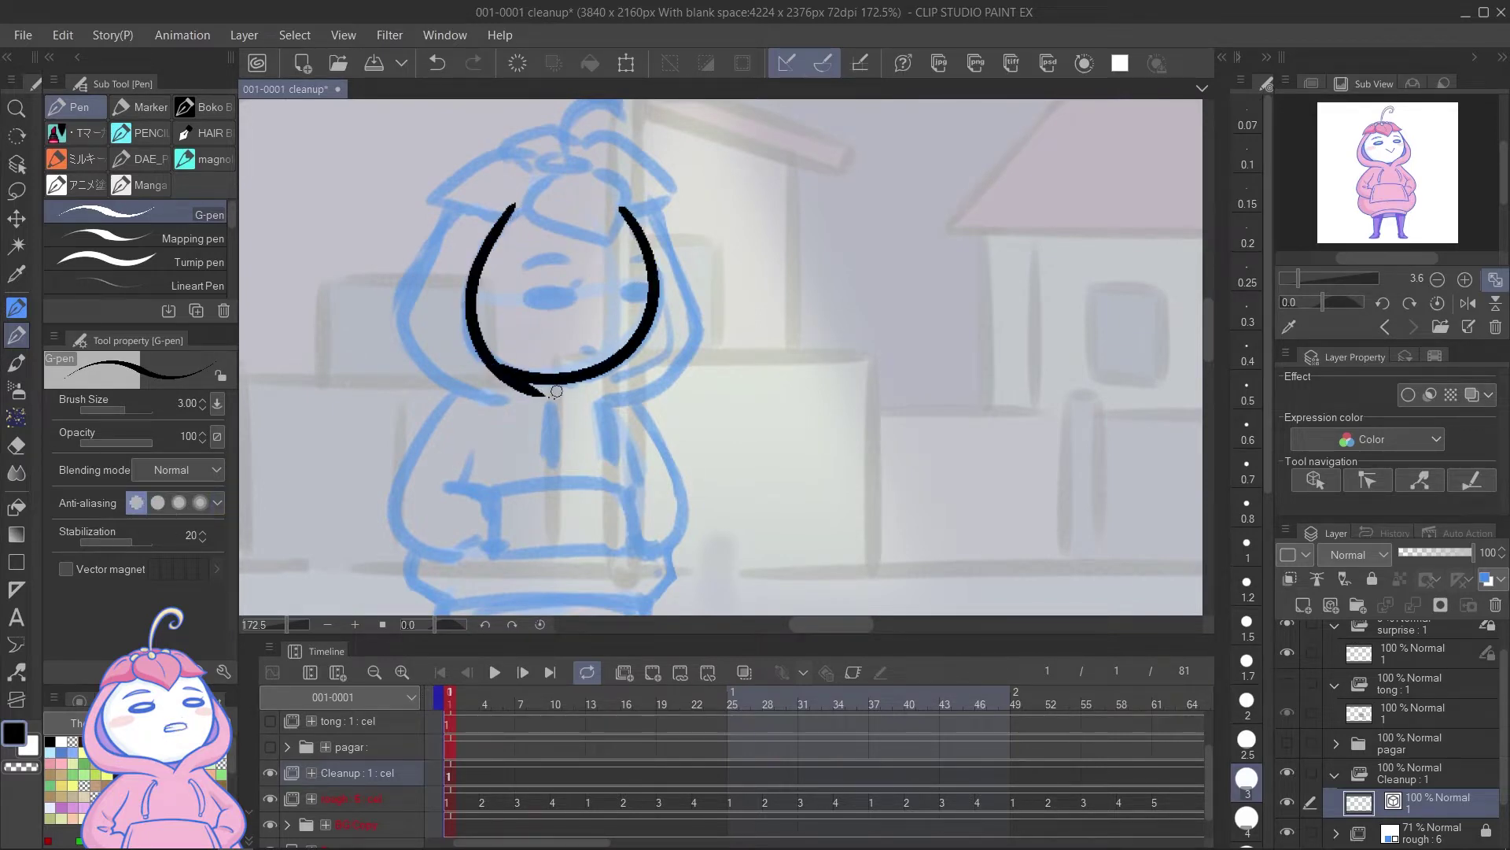
{"action": "left_click_drag", "start_coordinate": [650, 283], "coordinate": [592, 381]}
{"action": "mouse_move", "coordinate": [650, 198]}
{"action": "left_mouse_down"}
{"action": "mouse_move", "coordinate": [692, 315]}
{"action": "mouse_move", "coordinate": [589, 402]}
{"action": "left_mouse_up"}
{"action": "mouse_move", "coordinate": [459, 193]}
{"action": "left_mouse_down"}
{"action": "mouse_move", "coordinate": [402, 300]}
{"action": "mouse_move", "coordinate": [483, 399]}
{"action": "left_mouse_up"}
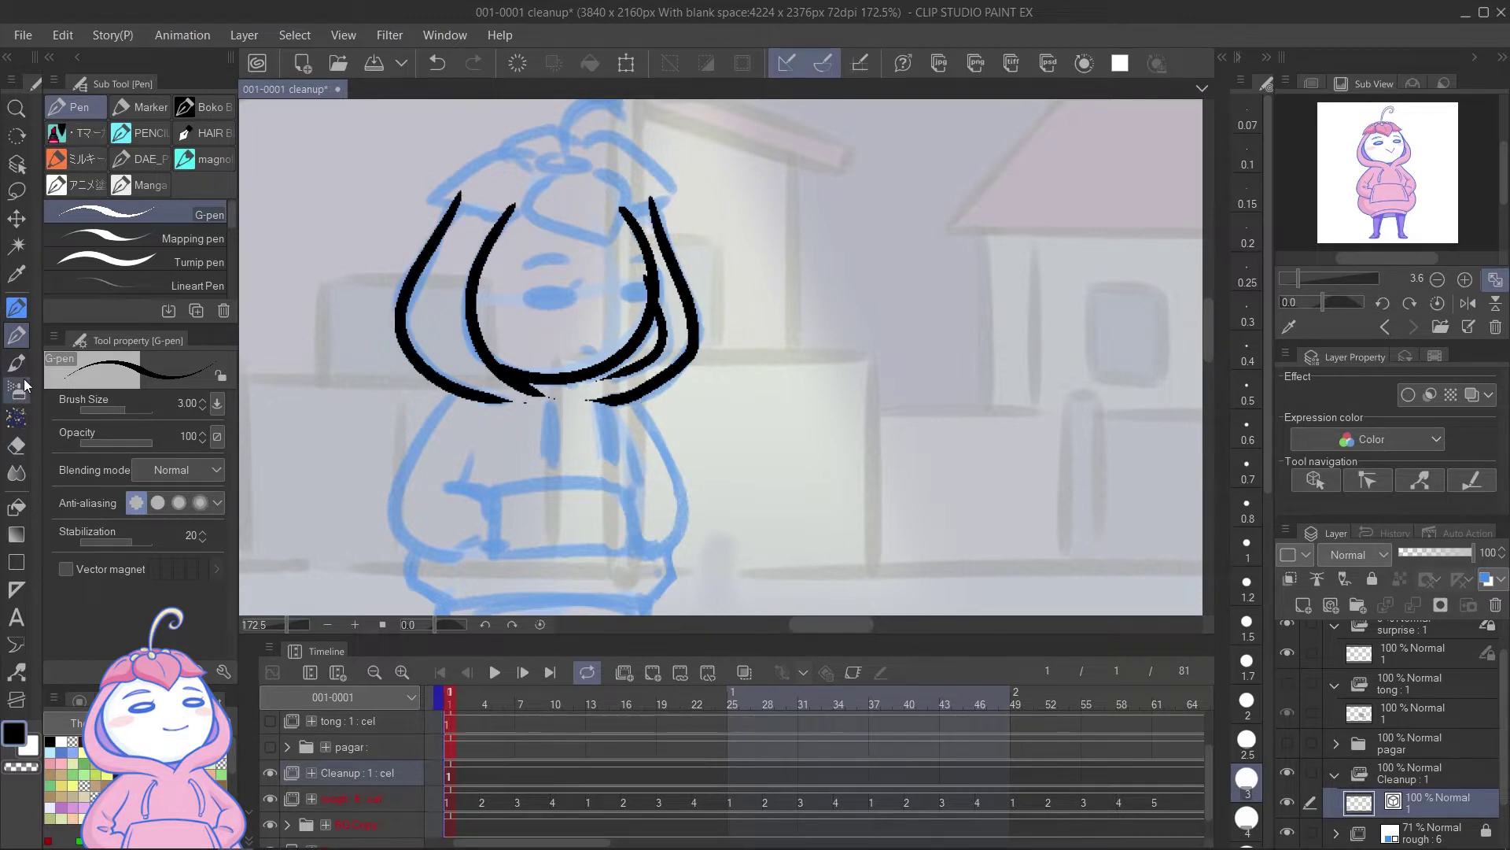
{"action": "left_click", "coordinate": [17, 446]}
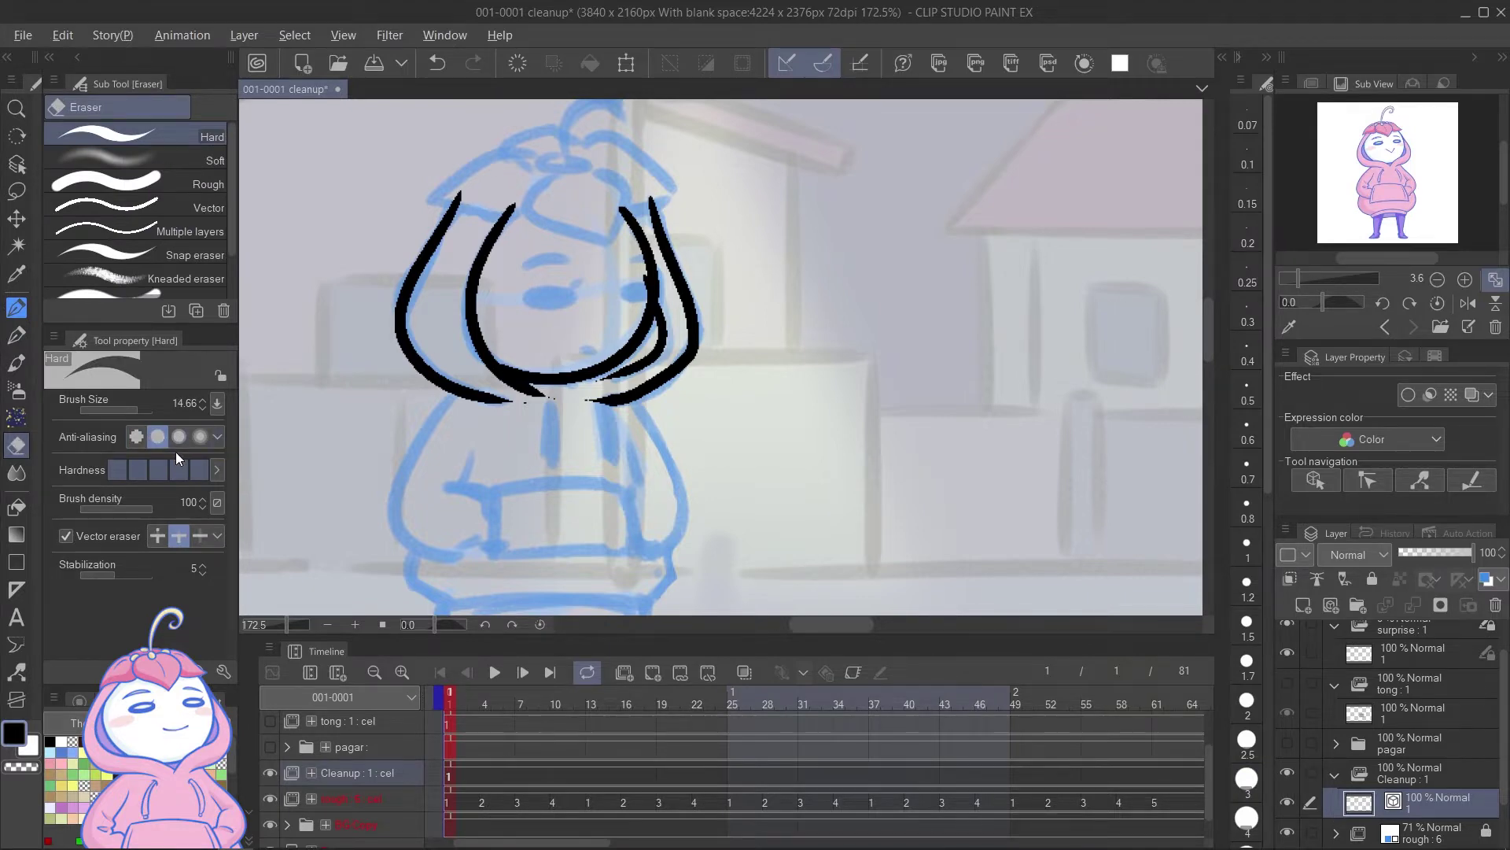
Step: Keep Vector eraser on and shrink the eraser to about size 4
{"action": "left_click", "coordinate": [67, 536]}
{"action": "left_click", "coordinate": [73, 533]}
{"action": "left_click_drag", "start_coordinate": [621, 281], "coordinate": [620, 277]}
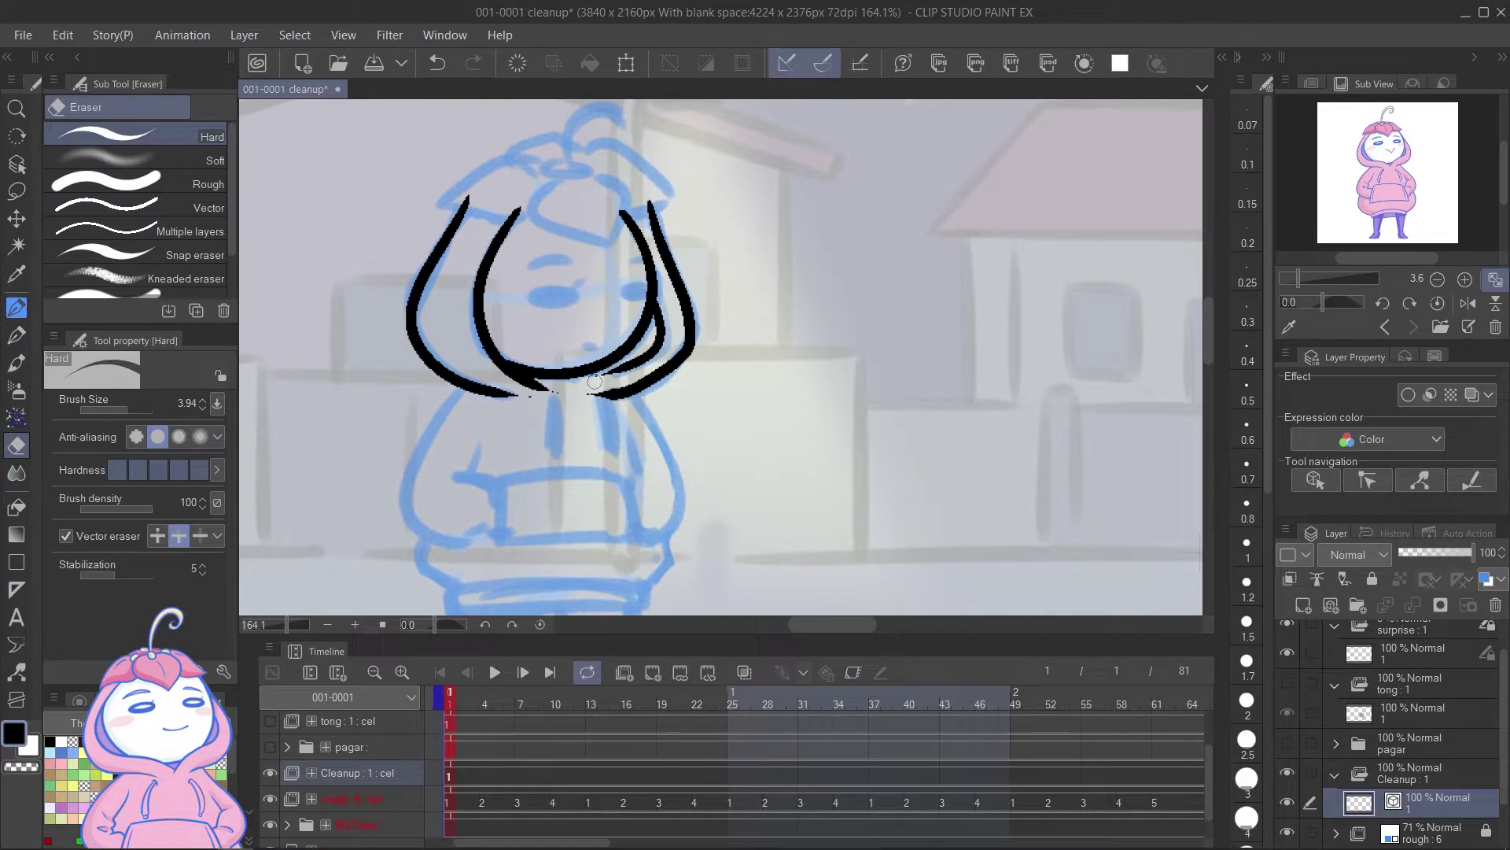
Step: Pinch the hair vector lines so their curves and ends taper smoothly
{"action": "left_click", "coordinate": [27, 667]}
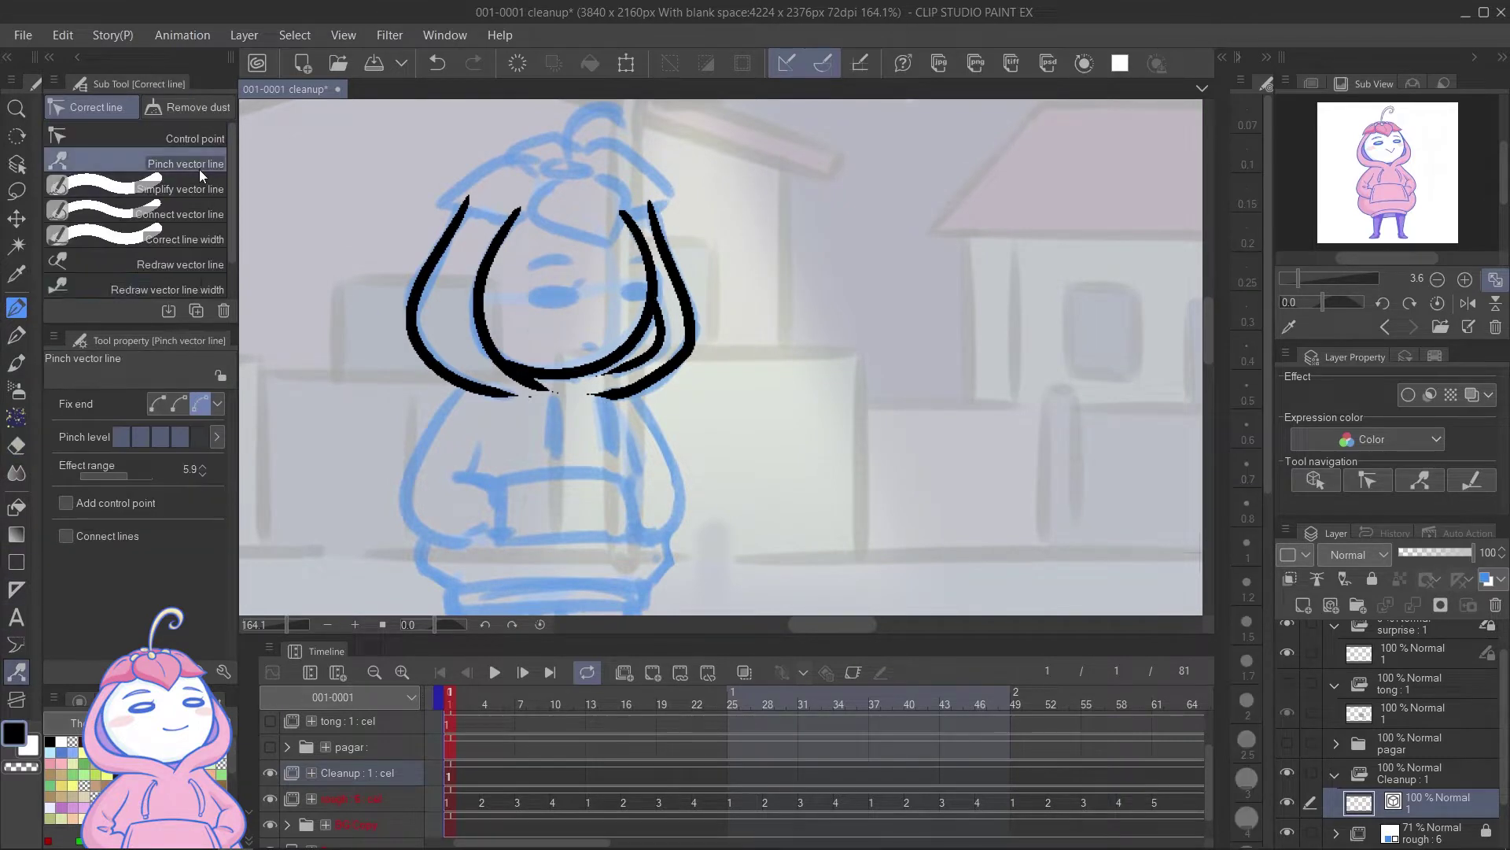
{"action": "left_click_drag", "start_coordinate": [652, 381], "coordinate": [653, 387]}
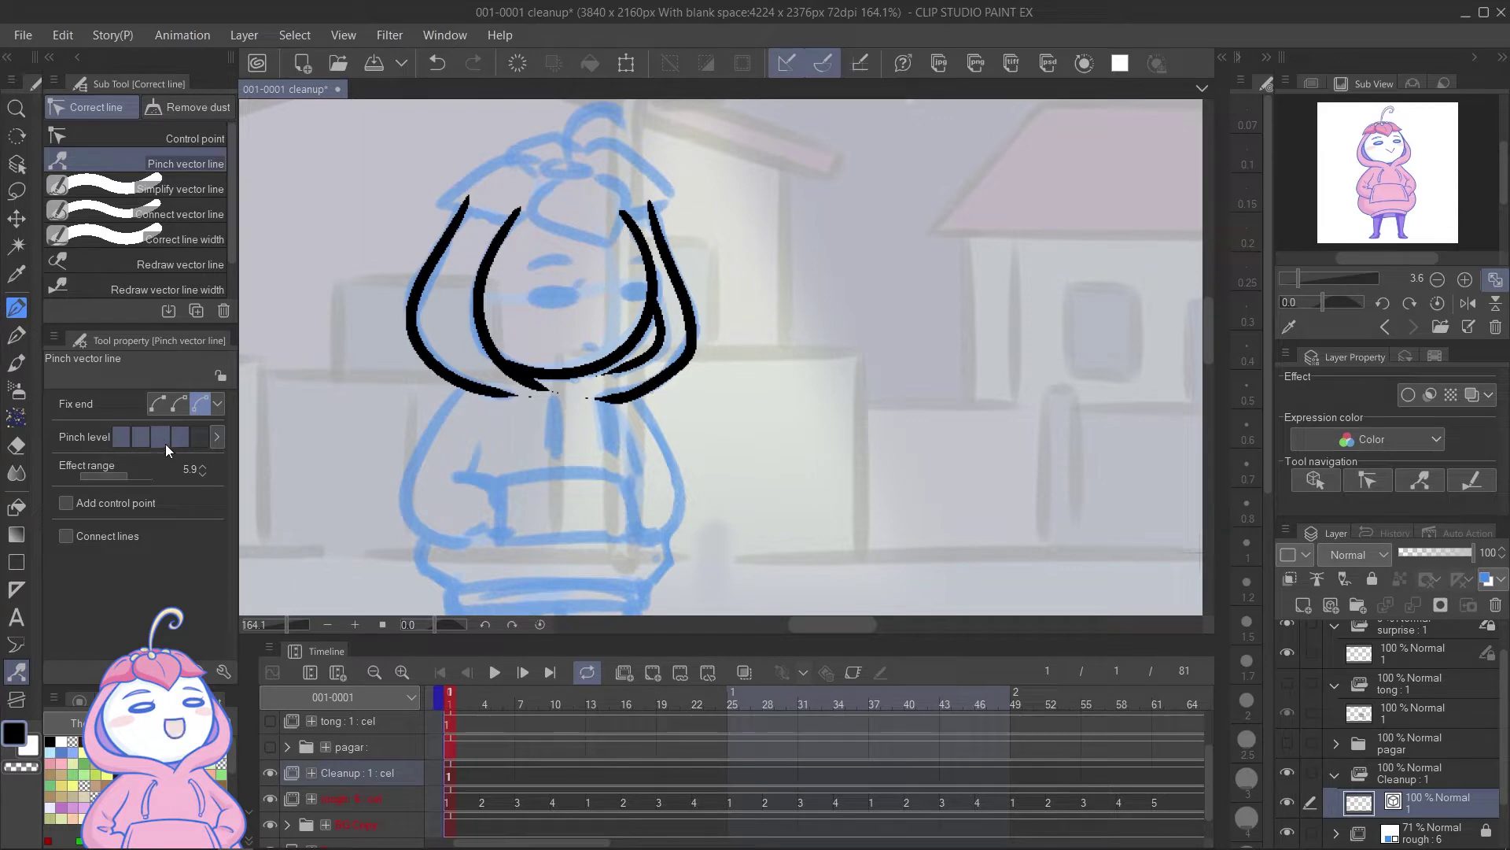
{"action": "mouse_move", "coordinate": [697, 323]}
{"action": "left_mouse_down"}
{"action": "mouse_move", "coordinate": [663, 375]}
{"action": "mouse_move", "coordinate": [626, 395]}
{"action": "left_mouse_up"}
{"action": "left_click_drag", "start_coordinate": [517, 395], "coordinate": [521, 400]}
{"action": "left_click_drag", "start_coordinate": [692, 313], "coordinate": [694, 314]}
{"action": "left_click_drag", "start_coordinate": [651, 207], "coordinate": [650, 209]}
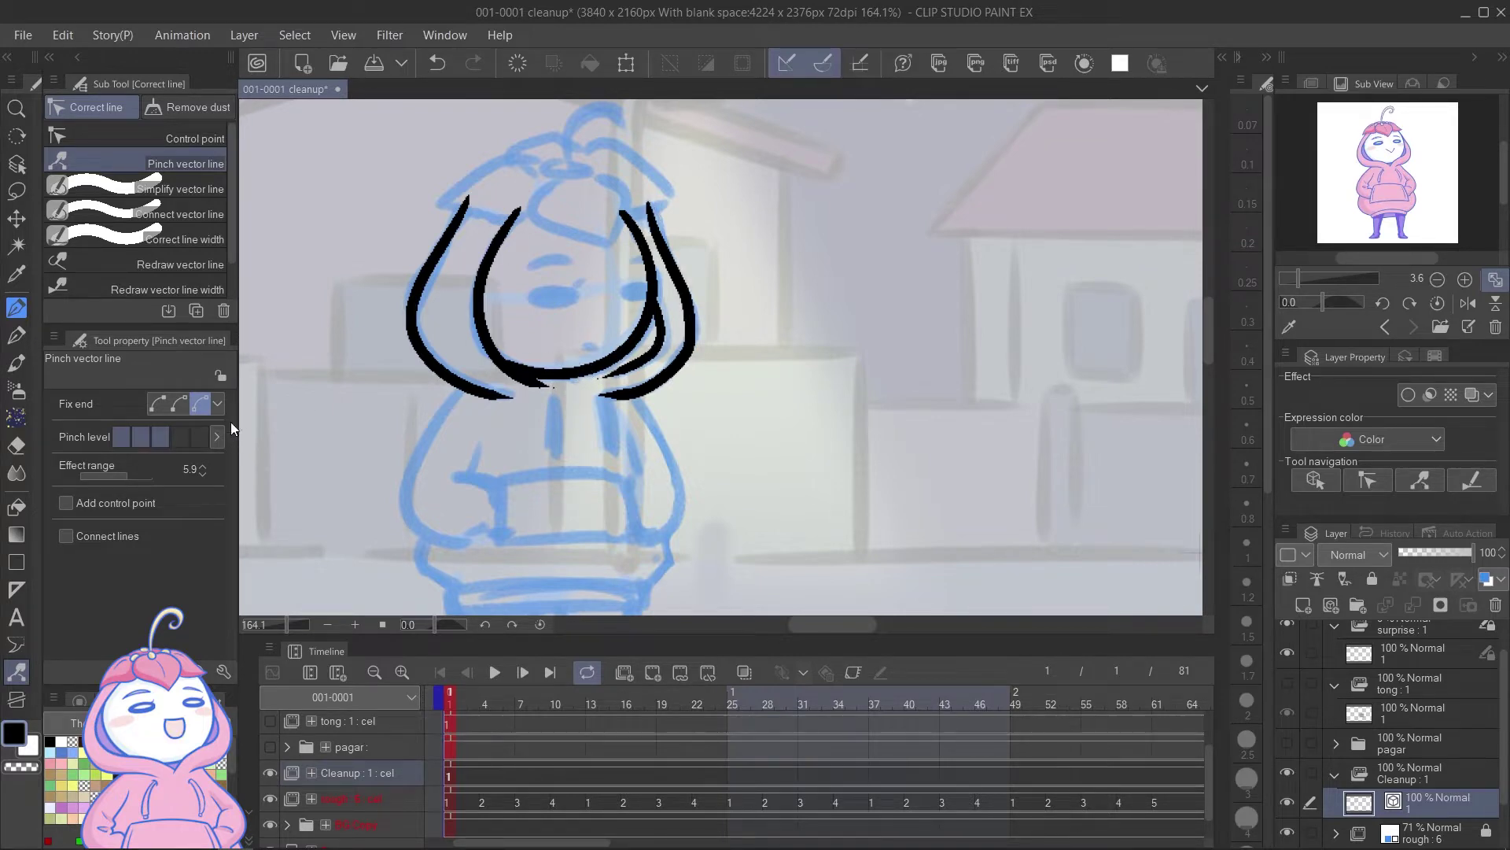
Step: Thin the right-hand hair lines with Correct line width set to Narrow 0.10
{"action": "left_click", "coordinate": [195, 241]}
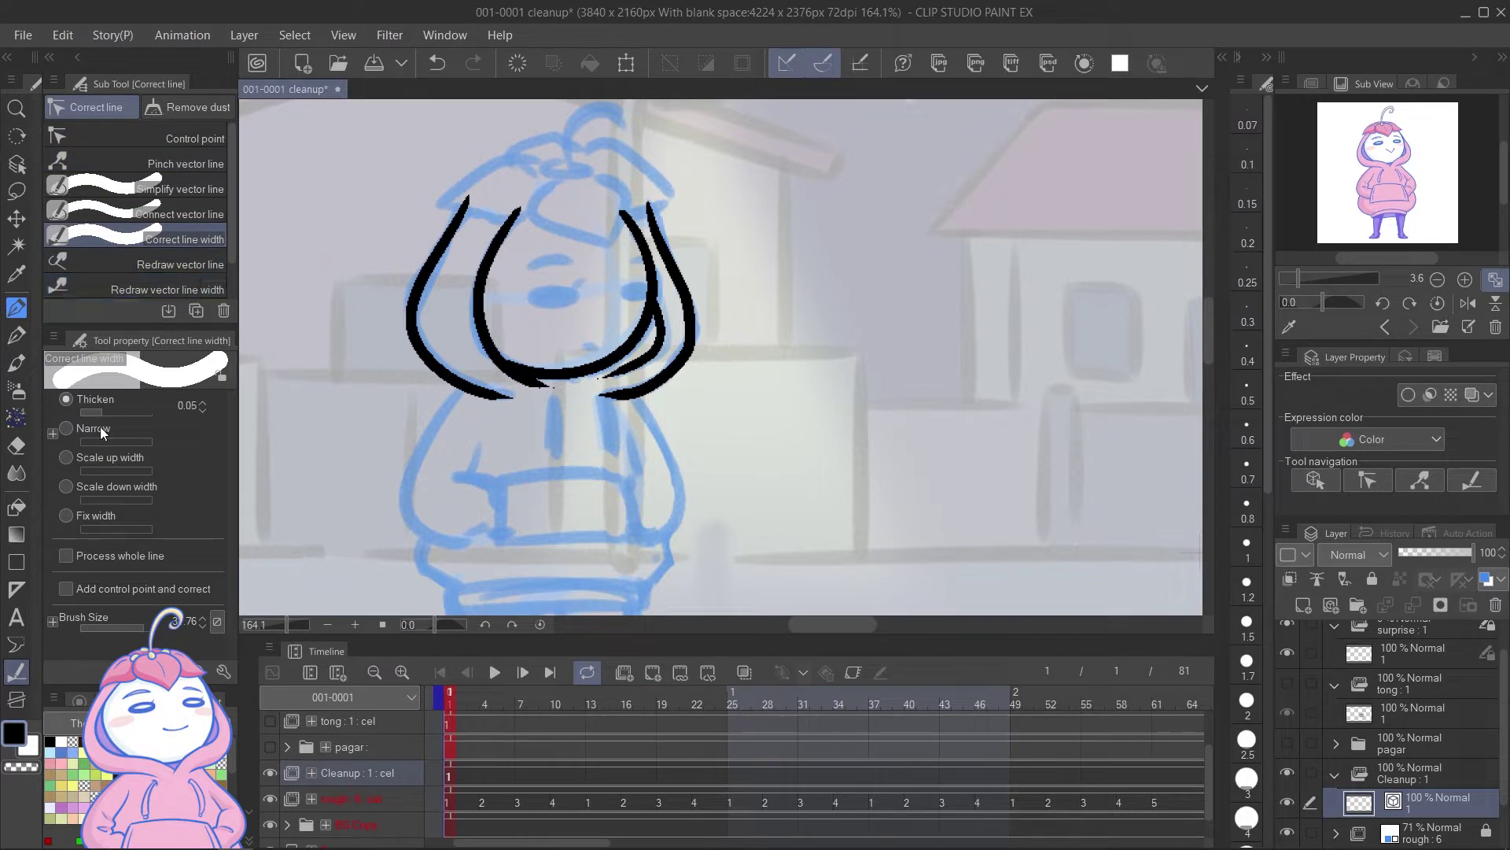
{"action": "left_click", "coordinate": [203, 432]}
{"action": "mouse_move", "coordinate": [624, 199]}
{"action": "left_mouse_down"}
{"action": "mouse_move", "coordinate": [619, 377]}
{"action": "mouse_move", "coordinate": [674, 313]}
{"action": "mouse_move", "coordinate": [678, 330]}
{"action": "left_mouse_up"}
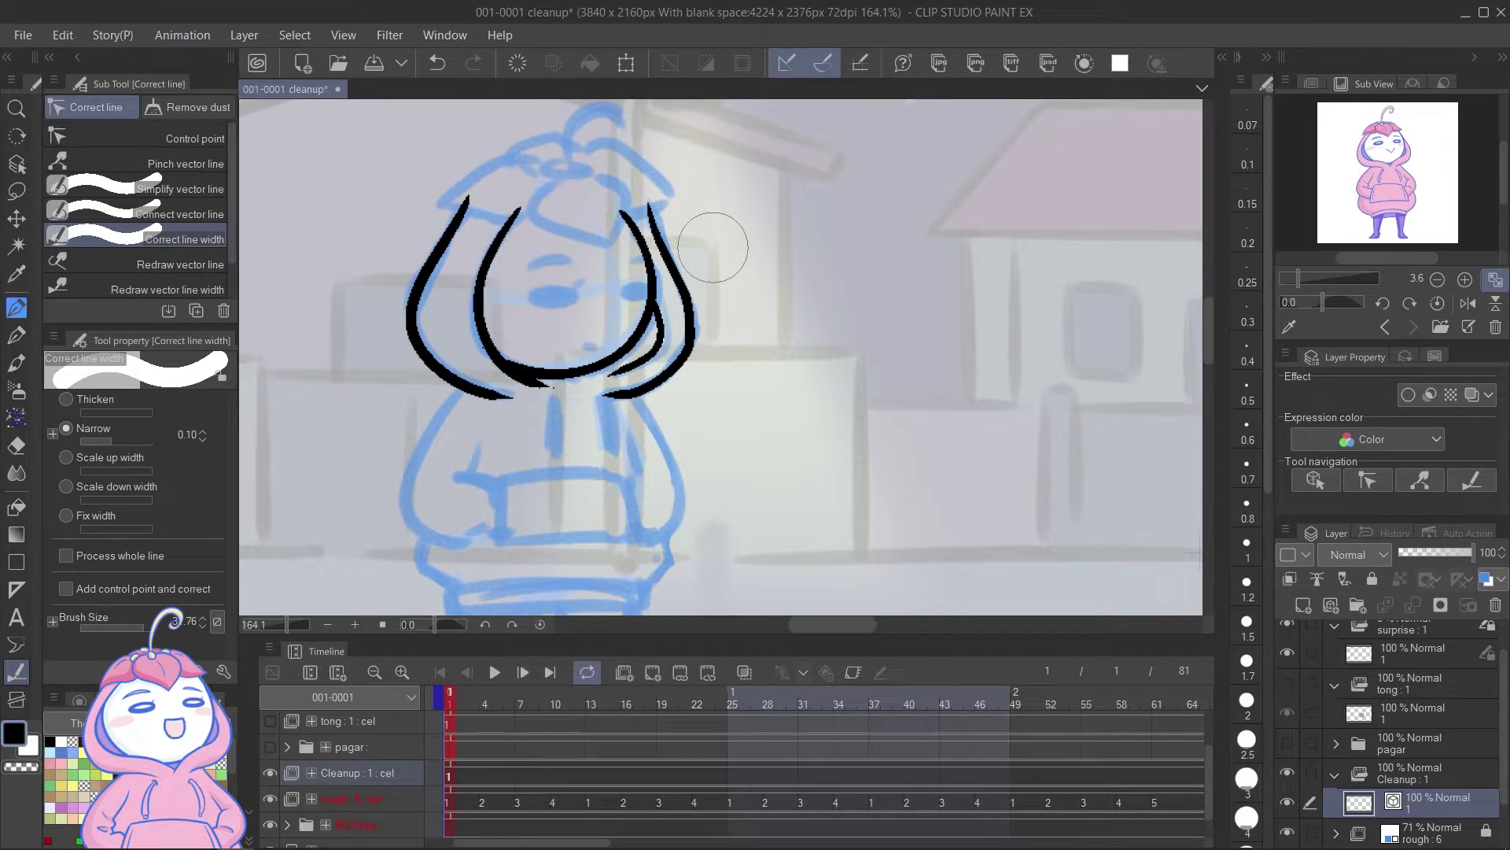
Step: Undo the line thinning, save, then ink and trim the remaining hair strokes on the cleanup cels
{"action": "key", "text": "ctrl+z"}
{"action": "key", "text": "ctrl+s"}
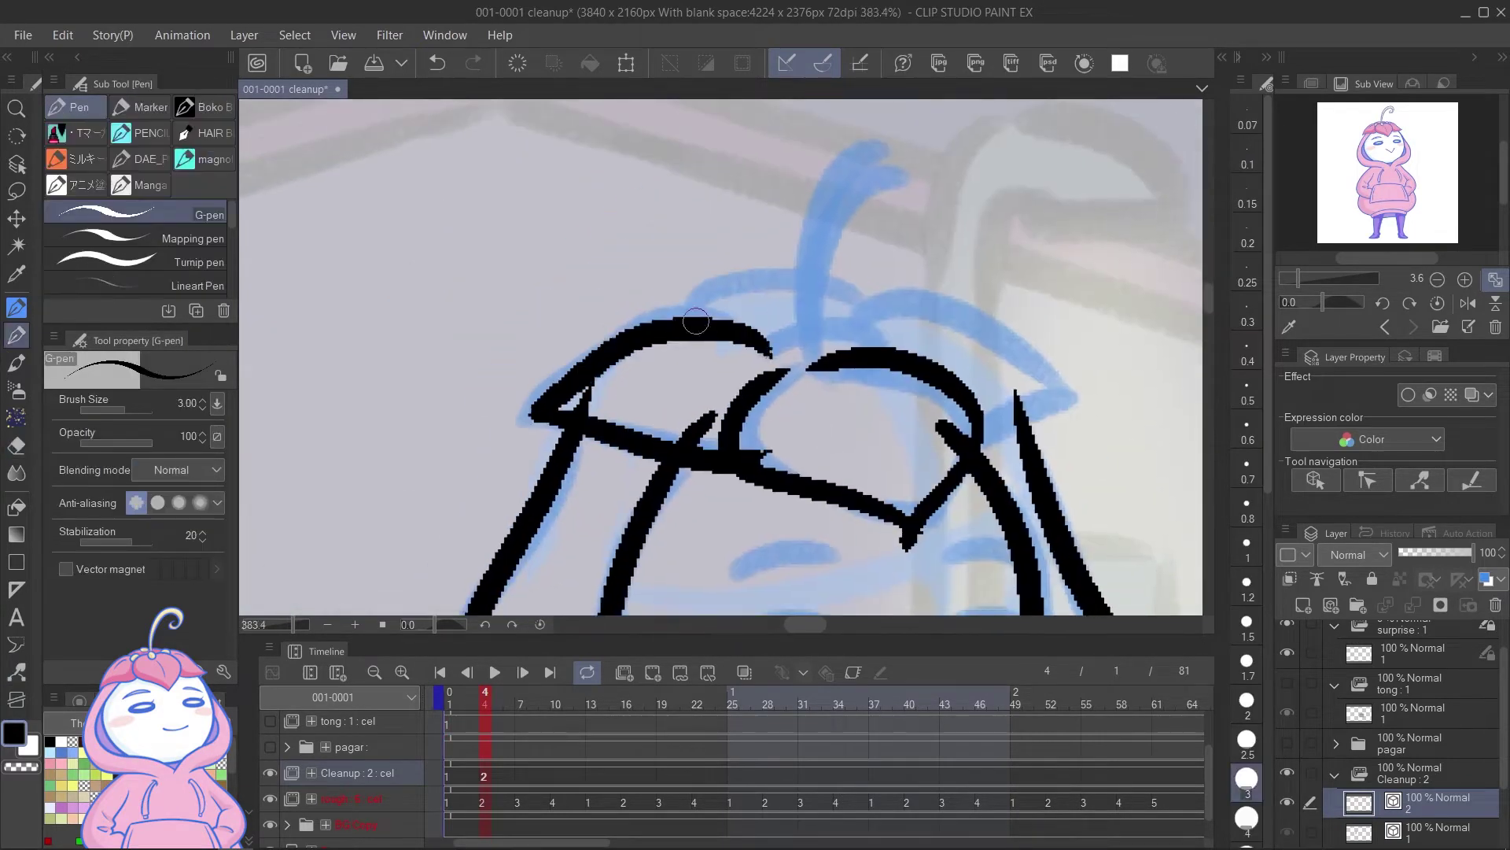
{"action": "key", "text": "e"}
{"action": "key", "text": "p"}
{"action": "mouse_move", "coordinate": [693, 310]}
{"action": "left_mouse_down"}
{"action": "mouse_move", "coordinate": [885, 303]}
{"action": "mouse_move", "coordinate": [1092, 387]}
{"action": "left_mouse_up"}
{"action": "key", "text": "e"}
{"action": "key", "text": "p"}
{"action": "left_click_drag", "start_coordinate": [801, 350], "coordinate": [910, 198]}
{"action": "key", "text": "e"}
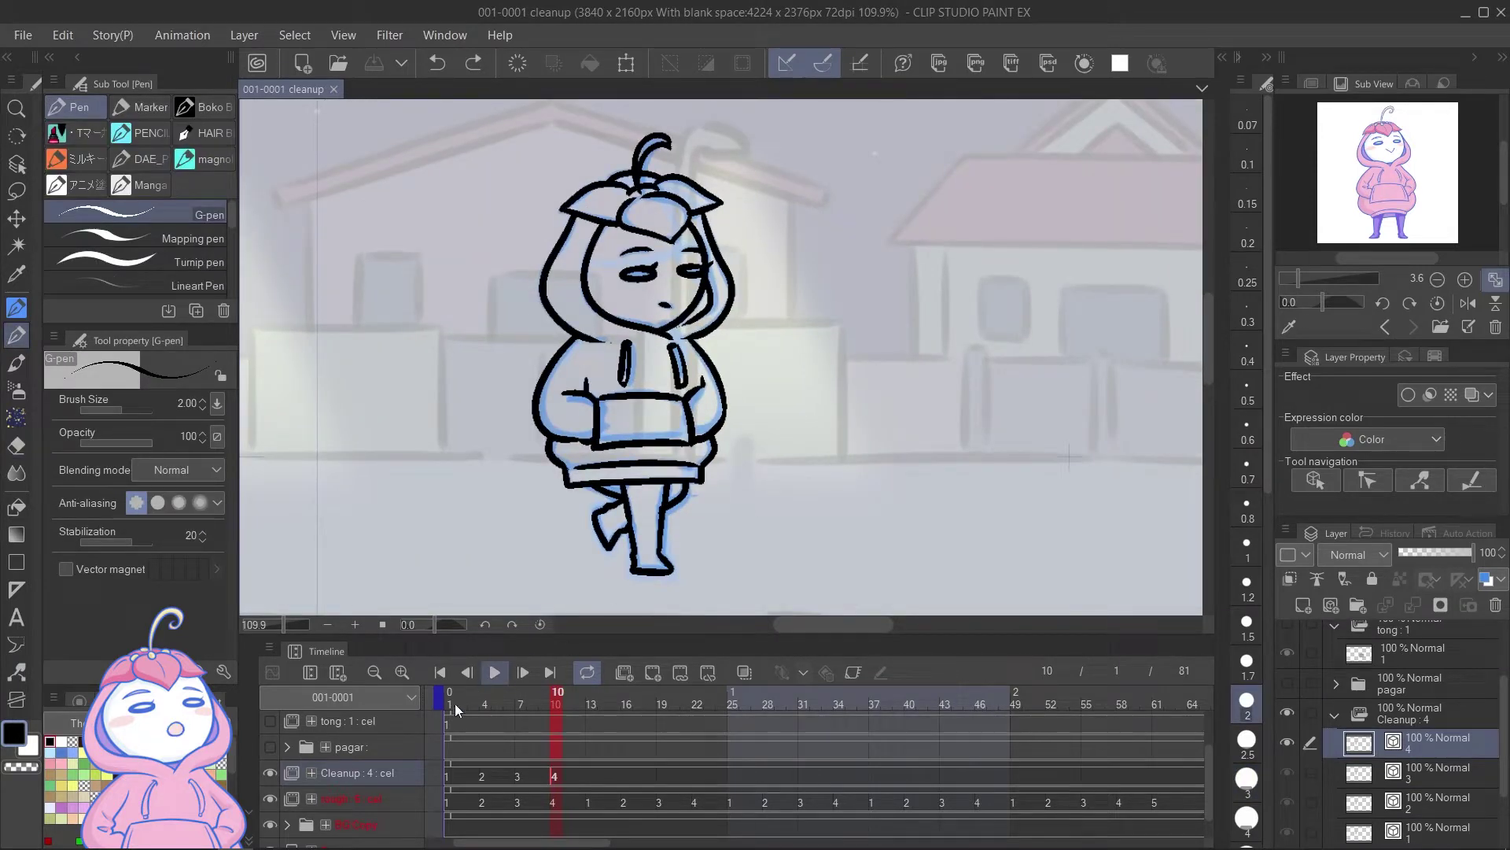
Step: Create the 'Shadow & highlight guide' animation folder with cel 1, extended to about frame 56
{"action": "left_click", "coordinate": [450, 774]}
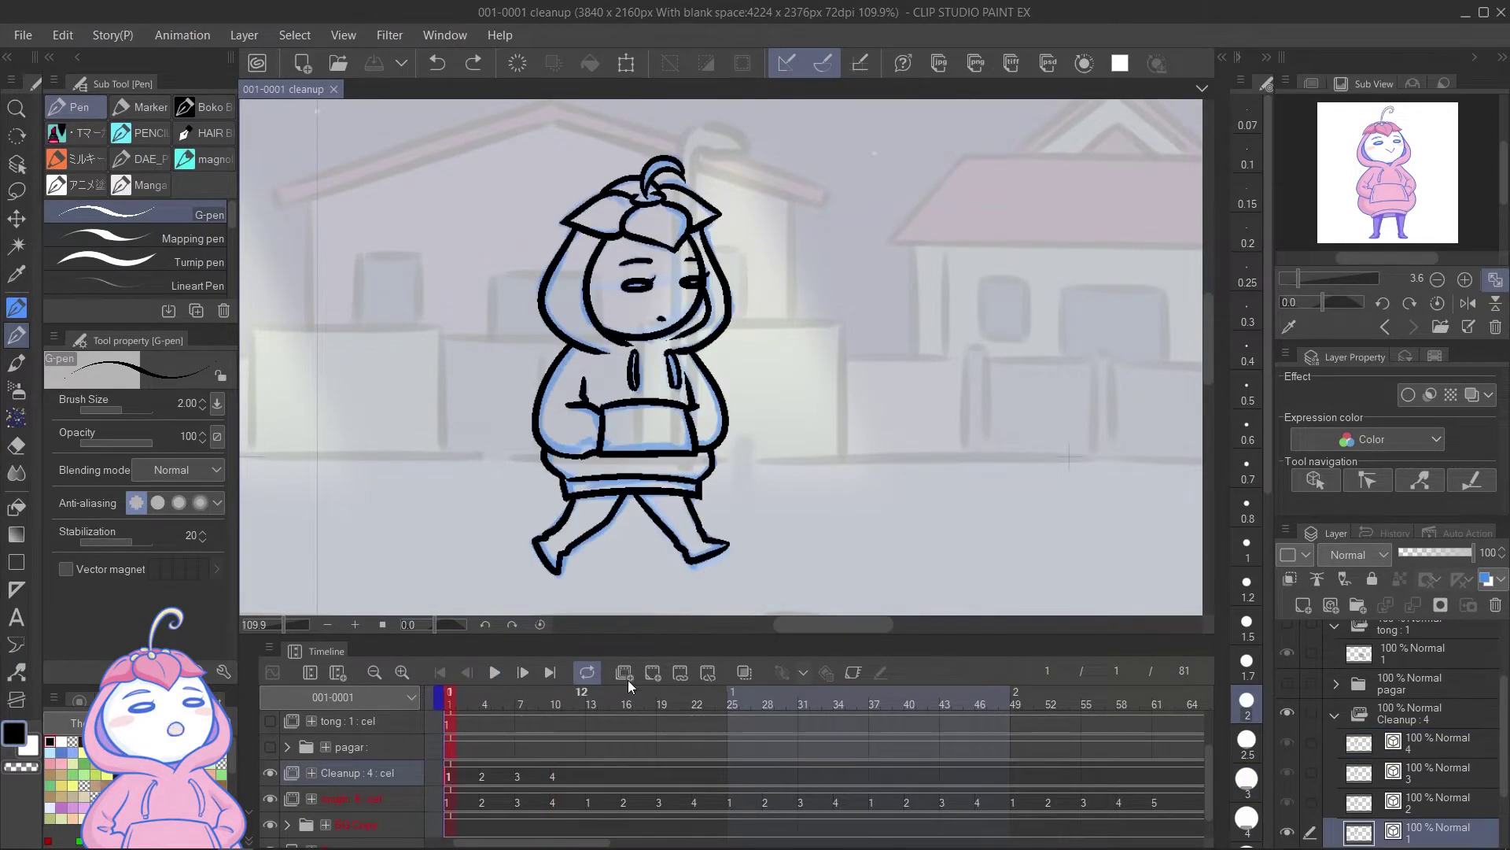
{"action": "key", "text": "ctrl+shift+alt+n"}
{"action": "double_click", "coordinate": [368, 772]}
{"action": "type", "text": "Shadow & highlight guide"}
{"action": "key", "text": "Return"}
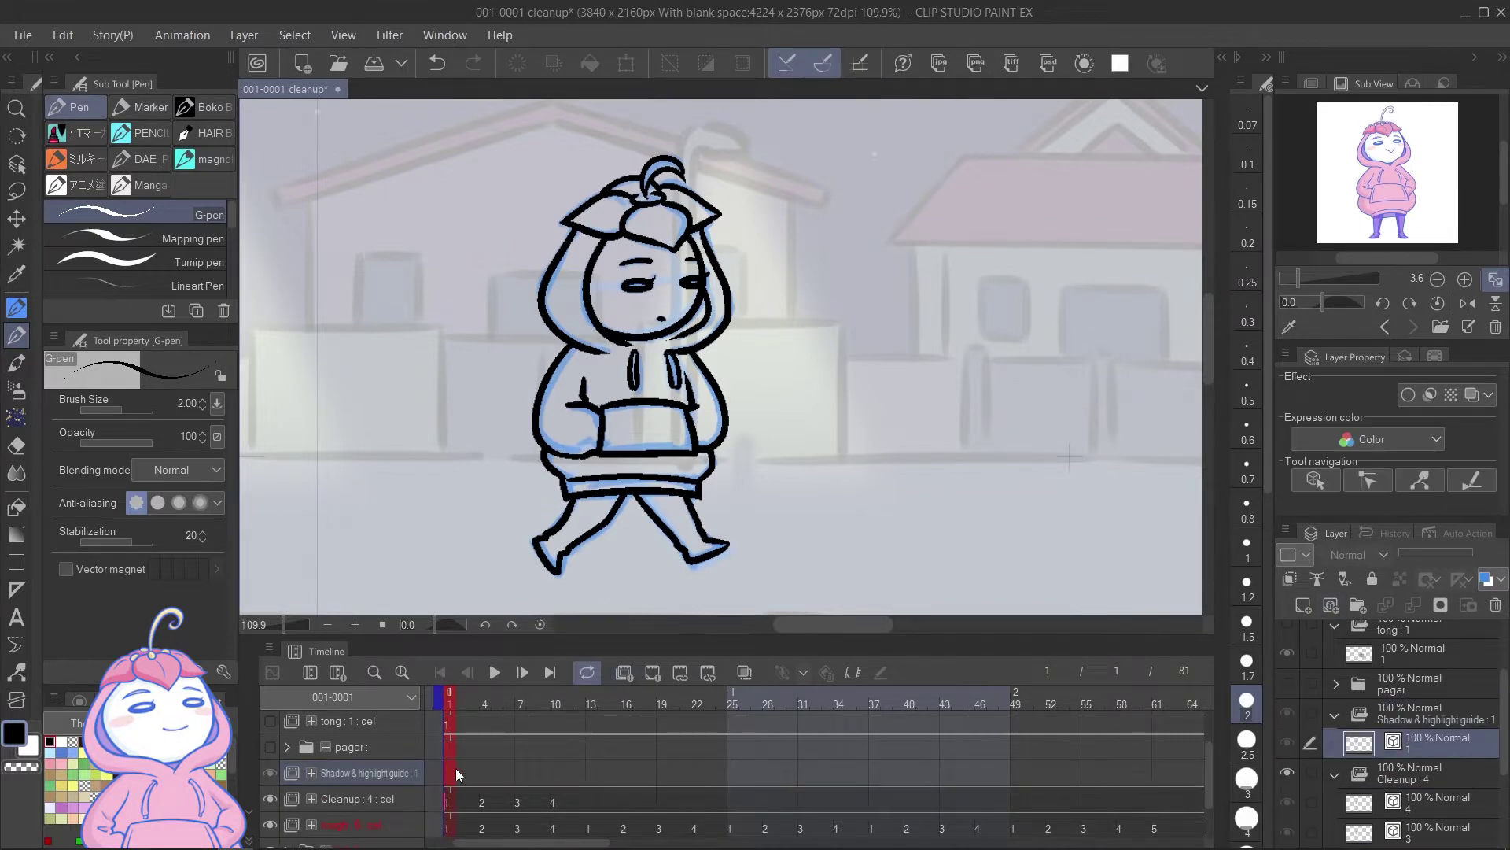
{"action": "left_click", "coordinate": [503, 475]}
{"action": "left_click_drag", "start_coordinate": [455, 774], "coordinate": [1103, 767]}
Step: Draw red shadow guides on cel 1's hood, body, forehead, hem and legs
{"action": "left_click", "coordinate": [57, 838]}
{"action": "left_click", "coordinate": [446, 781]}
{"action": "mouse_move", "coordinate": [609, 250]}
{"action": "left_mouse_down"}
{"action": "mouse_move", "coordinate": [593, 353]}
{"action": "mouse_move", "coordinate": [551, 430]}
{"action": "mouse_move", "coordinate": [649, 343]}
{"action": "mouse_move", "coordinate": [642, 247]}
{"action": "mouse_move", "coordinate": [728, 249]}
{"action": "left_mouse_up"}
{"action": "left_click_drag", "start_coordinate": [630, 198], "coordinate": [660, 197]}
{"action": "left_click_drag", "start_coordinate": [558, 443], "coordinate": [590, 504]}
{"action": "left_click_drag", "start_coordinate": [620, 503], "coordinate": [544, 570]}
{"action": "left_click_drag", "start_coordinate": [675, 501], "coordinate": [733, 563]}
Step: Add purple highlight guides on cel 1's hair, hood edge, arm, right side and hem
{"action": "left_click", "coordinate": [73, 808]}
{"action": "scroll", "coordinate": [656, 205], "scroll_direction": "up", "scroll_amount": 2}
{"action": "left_click_drag", "start_coordinate": [666, 204], "coordinate": [704, 271]}
{"action": "left_click_drag", "start_coordinate": [673, 186], "coordinate": [783, 228]}
{"action": "left_click_drag", "start_coordinate": [623, 164], "coordinate": [575, 170]}
{"action": "left_click_drag", "start_coordinate": [606, 200], "coordinate": [488, 230]}
{"action": "left_click_drag", "start_coordinate": [737, 271], "coordinate": [738, 474]}
{"action": "mouse_move", "coordinate": [739, 472]}
{"action": "left_mouse_down"}
{"action": "mouse_move", "coordinate": [678, 281]}
{"action": "mouse_move", "coordinate": [724, 390]}
{"action": "left_mouse_up"}
{"action": "scroll", "coordinate": [692, 378], "scroll_direction": "down", "scroll_amount": 1}
{"action": "left_click_drag", "start_coordinate": [687, 321], "coordinate": [661, 396]}
{"action": "left_click_drag", "start_coordinate": [709, 441], "coordinate": [698, 521]}
{"action": "left_click_drag", "start_coordinate": [802, 414], "coordinate": [791, 447]}
{"action": "scroll", "coordinate": [840, 356], "scroll_direction": "down", "scroll_amount": 1}
Step: Add guide cel 2 at frame 4 with onion skin and draw purple hair, hood and hem guides
{"action": "left_click", "coordinate": [486, 777]}
{"action": "left_click", "coordinate": [653, 672]}
{"action": "left_click", "coordinate": [745, 672]}
{"action": "left_click_drag", "start_coordinate": [631, 153], "coordinate": [672, 185]}
{"action": "left_click_drag", "start_coordinate": [649, 128], "coordinate": [722, 169]}
{"action": "left_click_drag", "start_coordinate": [595, 140], "coordinate": [509, 174]}
{"action": "key", "text": "ctrl+z"}
{"action": "mouse_move", "coordinate": [683, 176]}
{"action": "left_mouse_down"}
{"action": "mouse_move", "coordinate": [723, 299]}
{"action": "mouse_move", "coordinate": [730, 429]}
{"action": "left_mouse_up"}
{"action": "left_click_drag", "start_coordinate": [695, 442], "coordinate": [683, 516]}
Step: Draw red guides on cel 2 along the hood, body, forehead, hem and both legs
{"action": "left_click", "coordinate": [64, 840]}
{"action": "mouse_move", "coordinate": [571, 193]}
{"action": "left_mouse_down"}
{"action": "mouse_move", "coordinate": [555, 335]}
{"action": "mouse_move", "coordinate": [726, 394]}
{"action": "left_mouse_up"}
{"action": "left_click_drag", "start_coordinate": [560, 198], "coordinate": [645, 195]}
{"action": "left_click_drag", "start_coordinate": [657, 198], "coordinate": [690, 188]}
{"action": "key", "text": "ctrl+z"}
{"action": "left_click_drag", "start_coordinate": [663, 196], "coordinate": [682, 180]}
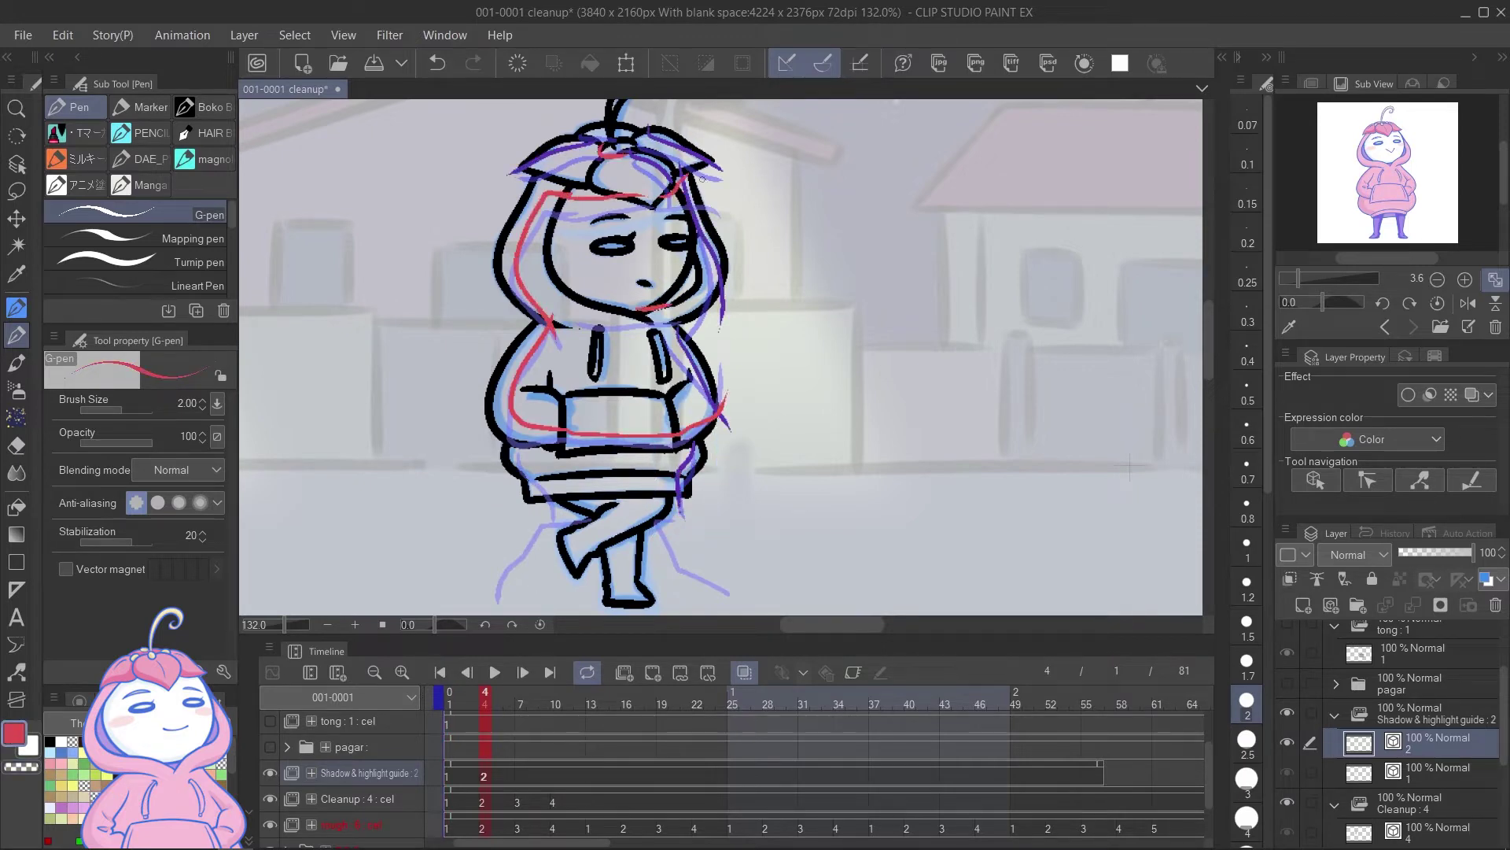
{"action": "left_click_drag", "start_coordinate": [524, 455], "coordinate": [554, 510]}
{"action": "left_click_drag", "start_coordinate": [657, 497], "coordinate": [561, 572]}
{"action": "left_click_drag", "start_coordinate": [646, 538], "coordinate": [650, 614]}
{"action": "key", "text": "ctrl+z"}
{"action": "mouse_move", "coordinate": [646, 537]}
{"action": "left_mouse_down"}
{"action": "mouse_move", "coordinate": [631, 595]}
{"action": "mouse_move", "coordinate": [651, 612]}
{"action": "left_mouse_up"}
{"action": "left_click_drag", "start_coordinate": [762, 237], "coordinate": [769, 286]}
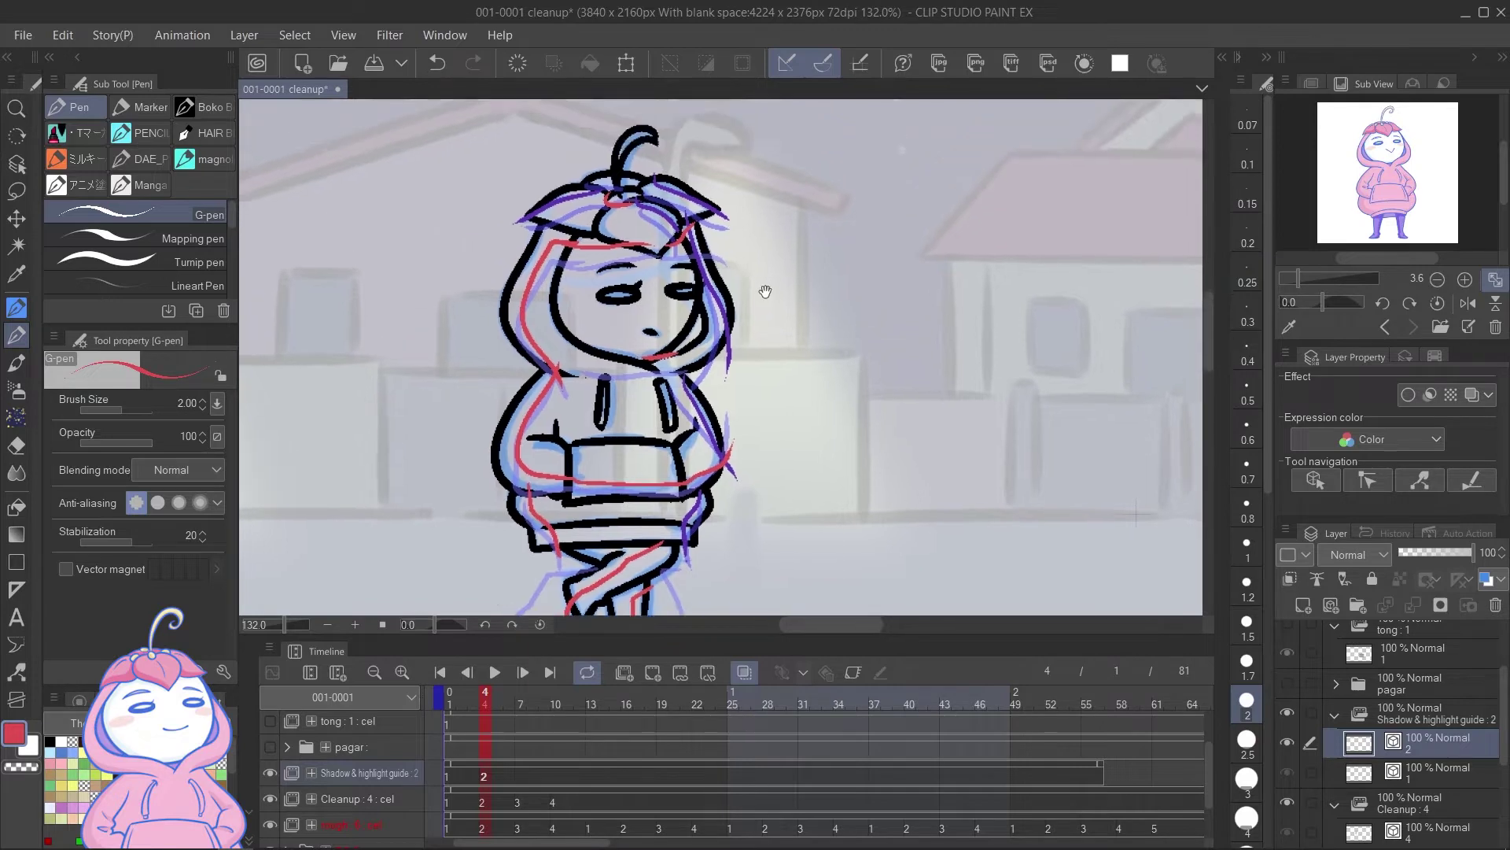
{"action": "scroll", "coordinate": [732, 284], "scroll_direction": "down", "scroll_amount": 3}
Step: Add guide cels 3 and 4 to the track at frames 7 and 10
{"action": "left_click", "coordinate": [450, 702]}
{"action": "left_click", "coordinate": [488, 701]}
{"action": "left_click", "coordinate": [450, 702]}
{"action": "right_click", "coordinate": [1437, 753]}
{"action": "left_click", "coordinate": [1365, 418]}
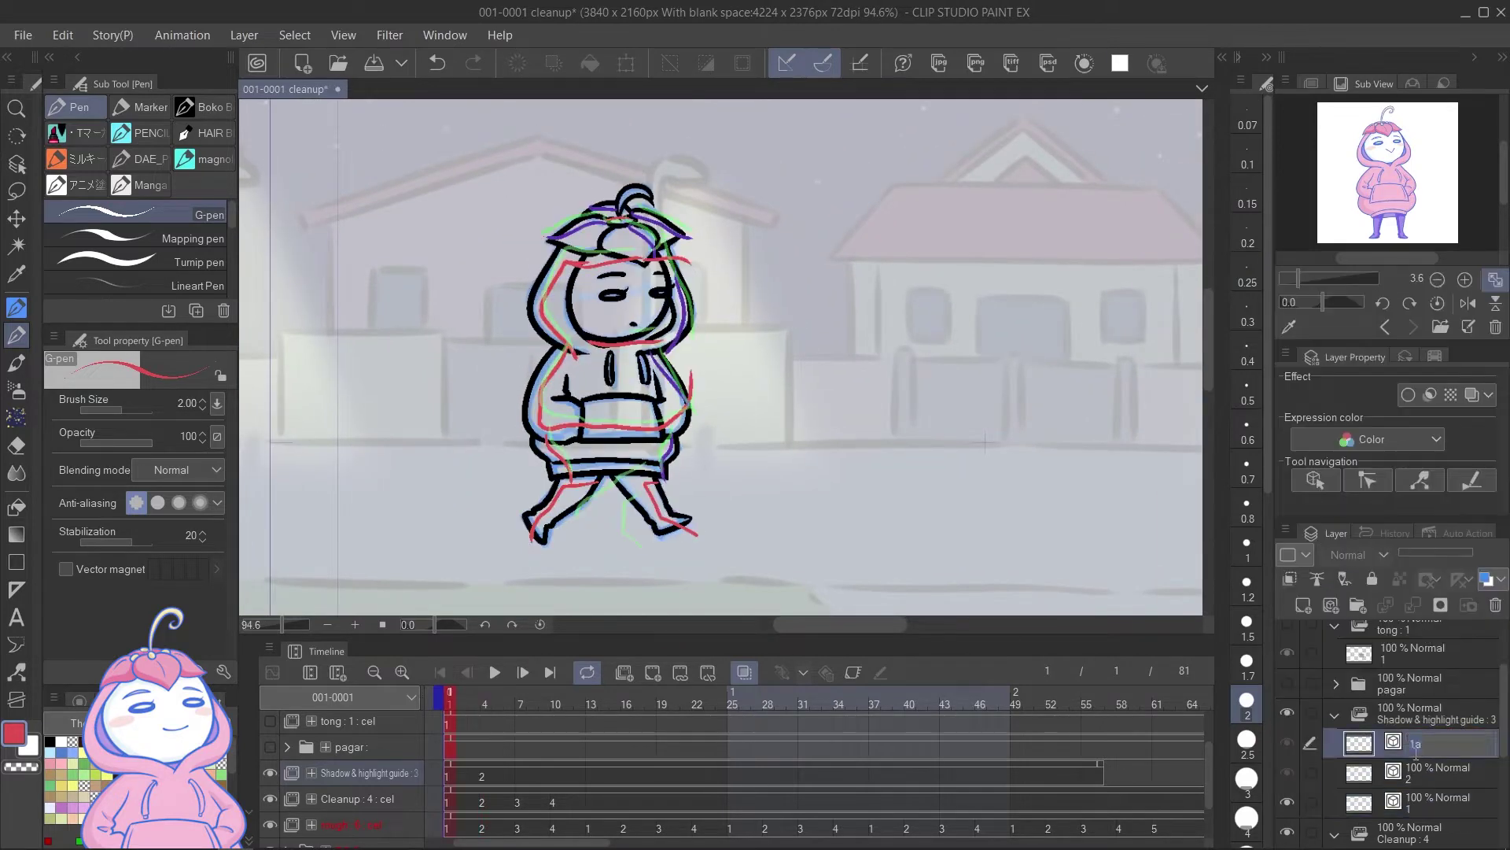
{"action": "right_click", "coordinate": [519, 771]}
{"action": "left_click", "coordinate": [630, 321]}
{"action": "left_click", "coordinate": [485, 702]}
{"action": "right_click", "coordinate": [1427, 775]}
{"action": "left_click", "coordinate": [1365, 439]}
{"action": "left_click_drag", "start_coordinate": [1418, 767], "coordinate": [1417, 731]}
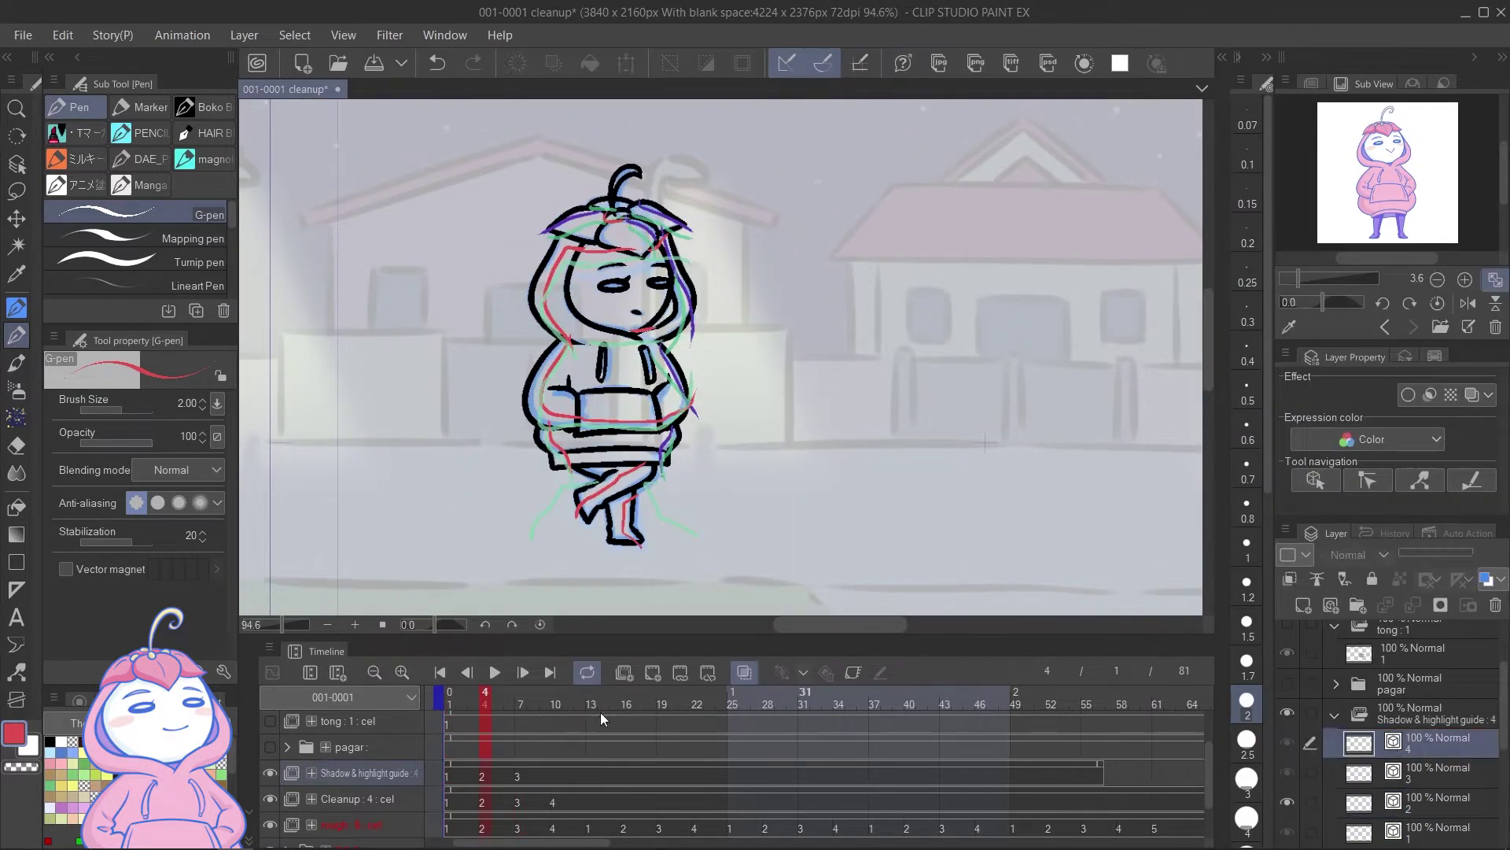
{"action": "right_click", "coordinate": [555, 766]}
{"action": "left_click", "coordinate": [668, 303]}
Step: Turn off onion skin, then erase and redraw the red guide down the standing leg
{"action": "scroll", "coordinate": [629, 347], "scroll_direction": "up", "scroll_amount": 3}
{"action": "left_click", "coordinate": [746, 672]}
{"action": "scroll", "coordinate": [621, 472], "scroll_direction": "up", "scroll_amount": 3}
{"action": "key", "text": "e"}
{"action": "left_click_drag", "start_coordinate": [668, 463], "coordinate": [646, 474]}
{"action": "left_click_drag", "start_coordinate": [667, 513], "coordinate": [665, 552]}
{"action": "key", "text": "p"}
{"action": "mouse_move", "coordinate": [690, 449]}
{"action": "left_mouse_down"}
{"action": "mouse_move", "coordinate": [649, 478]}
{"action": "mouse_move", "coordinate": [664, 589]}
{"action": "left_mouse_up"}
{"action": "key", "text": "ctrl+z"}
{"action": "mouse_move", "coordinate": [664, 204]}
{"action": "left_mouse_down"}
{"action": "mouse_move", "coordinate": [677, 409]}
{"action": "mouse_move", "coordinate": [667, 327]}
{"action": "left_mouse_up"}
{"action": "scroll", "coordinate": [676, 409], "scroll_direction": "down", "scroll_amount": 3}
{"action": "left_click", "coordinate": [485, 699]}
Step: Add a new animation folder with its first cel above the rough track
{"action": "left_click", "coordinate": [558, 700]}
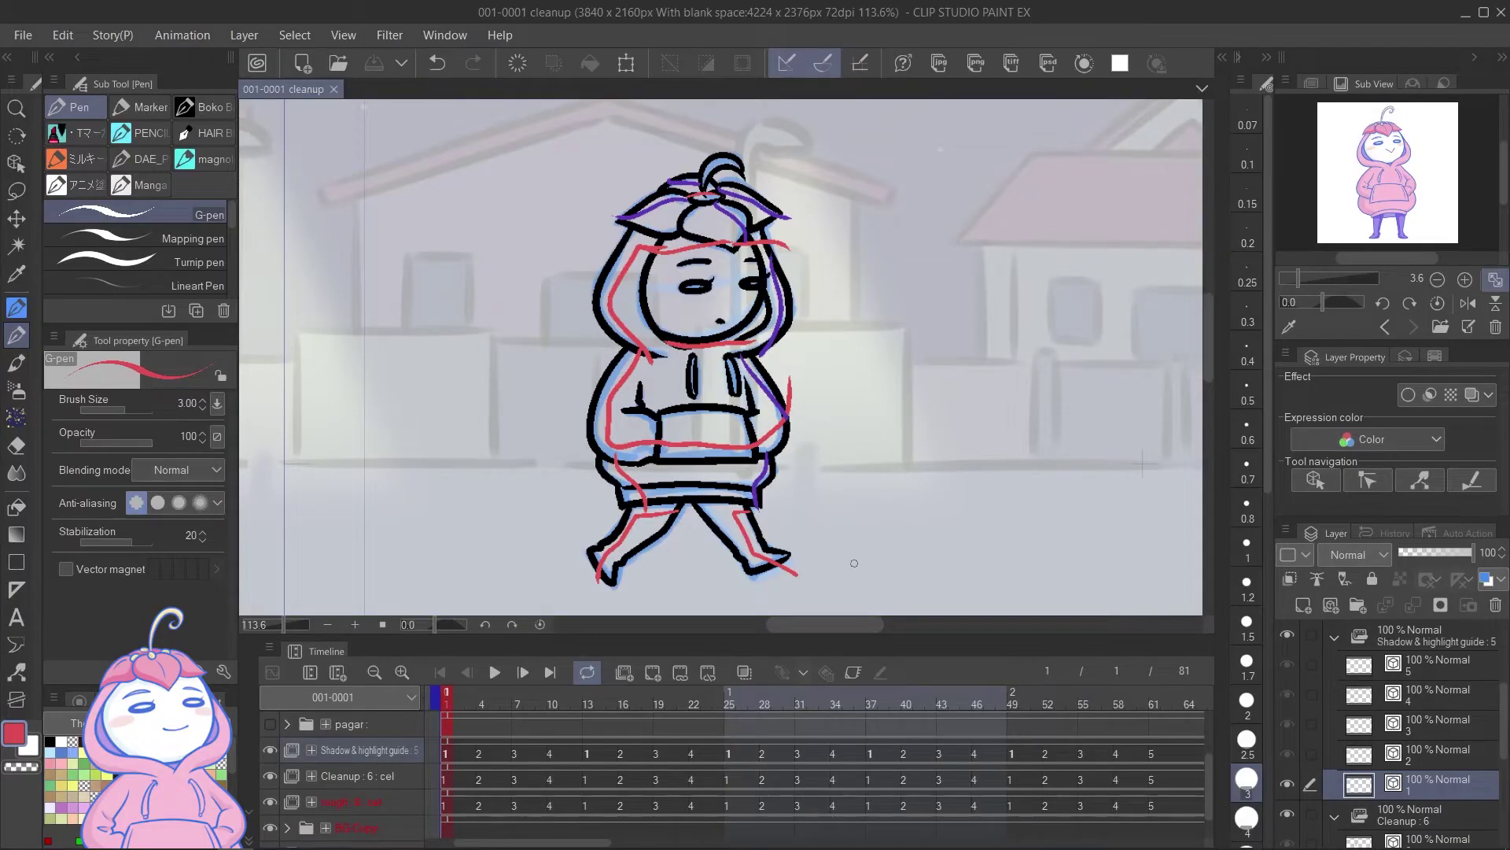
{"action": "left_click", "coordinate": [389, 799]}
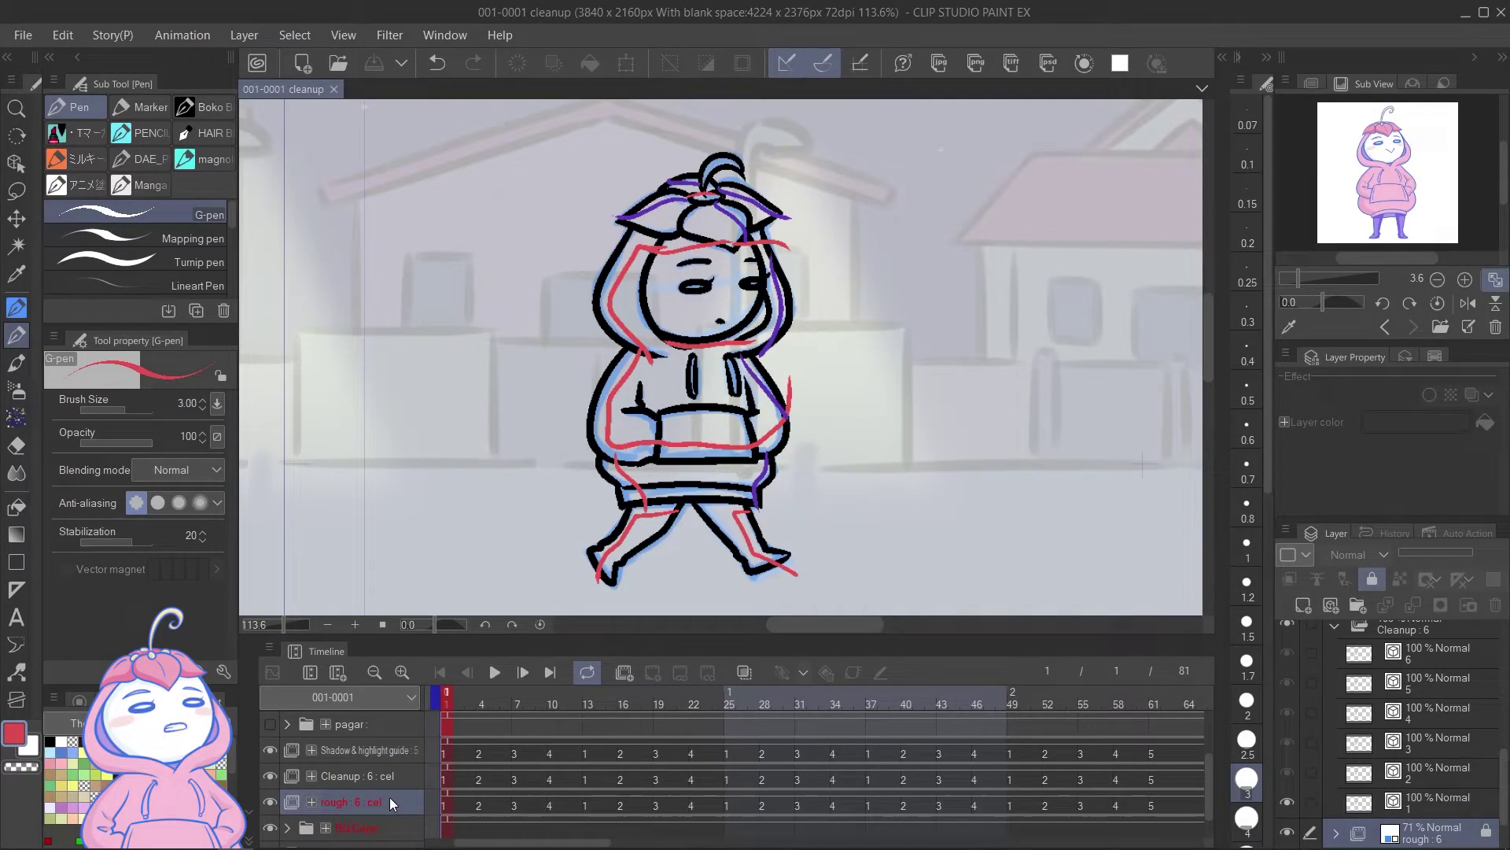
{"action": "left_click", "coordinate": [629, 675]}
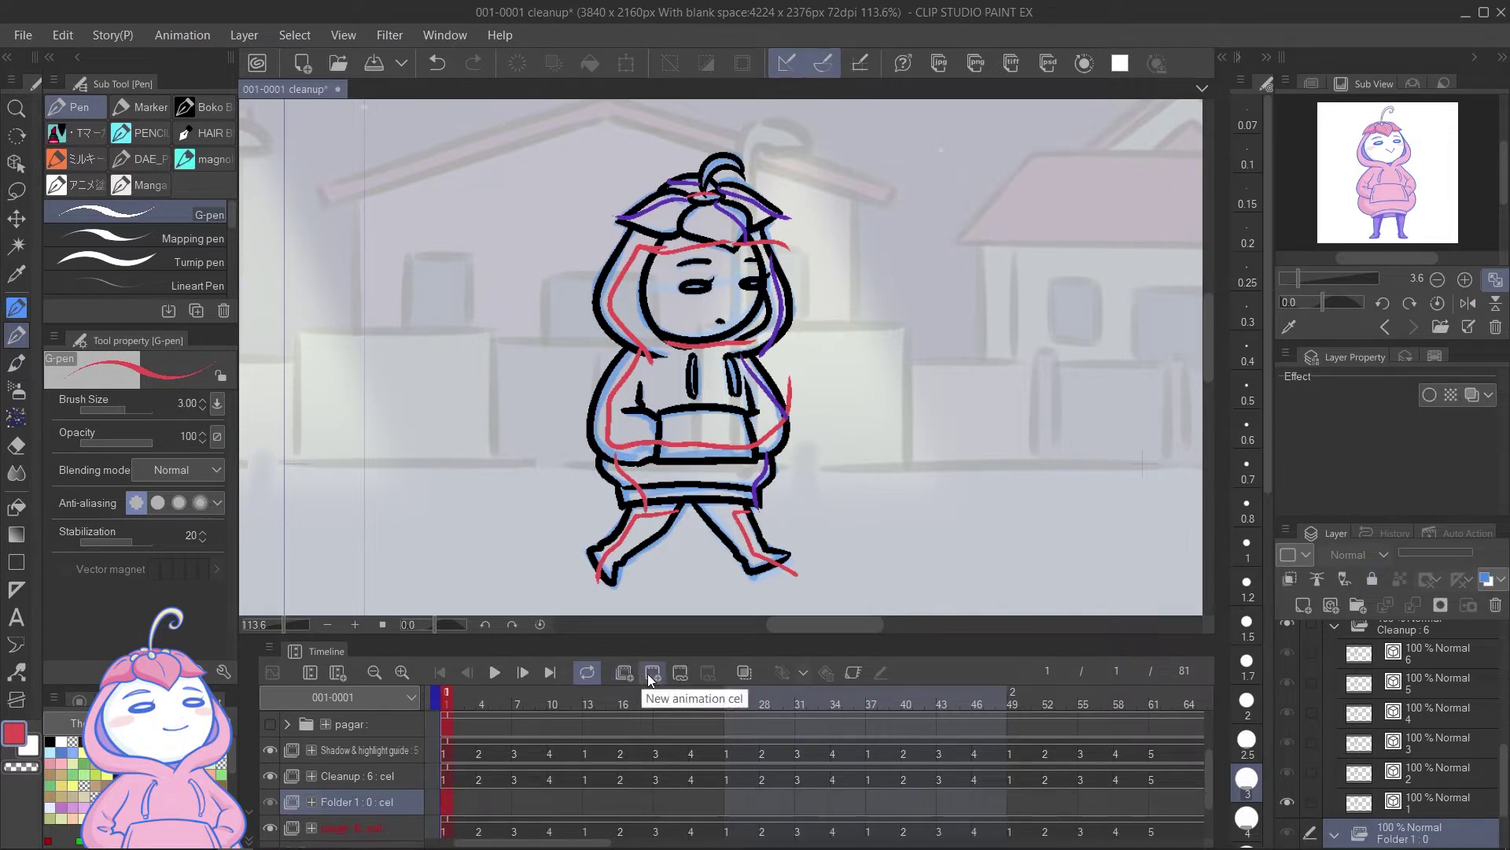
{"action": "left_click", "coordinate": [652, 674]}
Step: Set the Cleanup folder as the Reference Layer and select the new folder's cel
{"action": "scroll", "coordinate": [1495, 733], "scroll_direction": "up", "scroll_amount": 3}
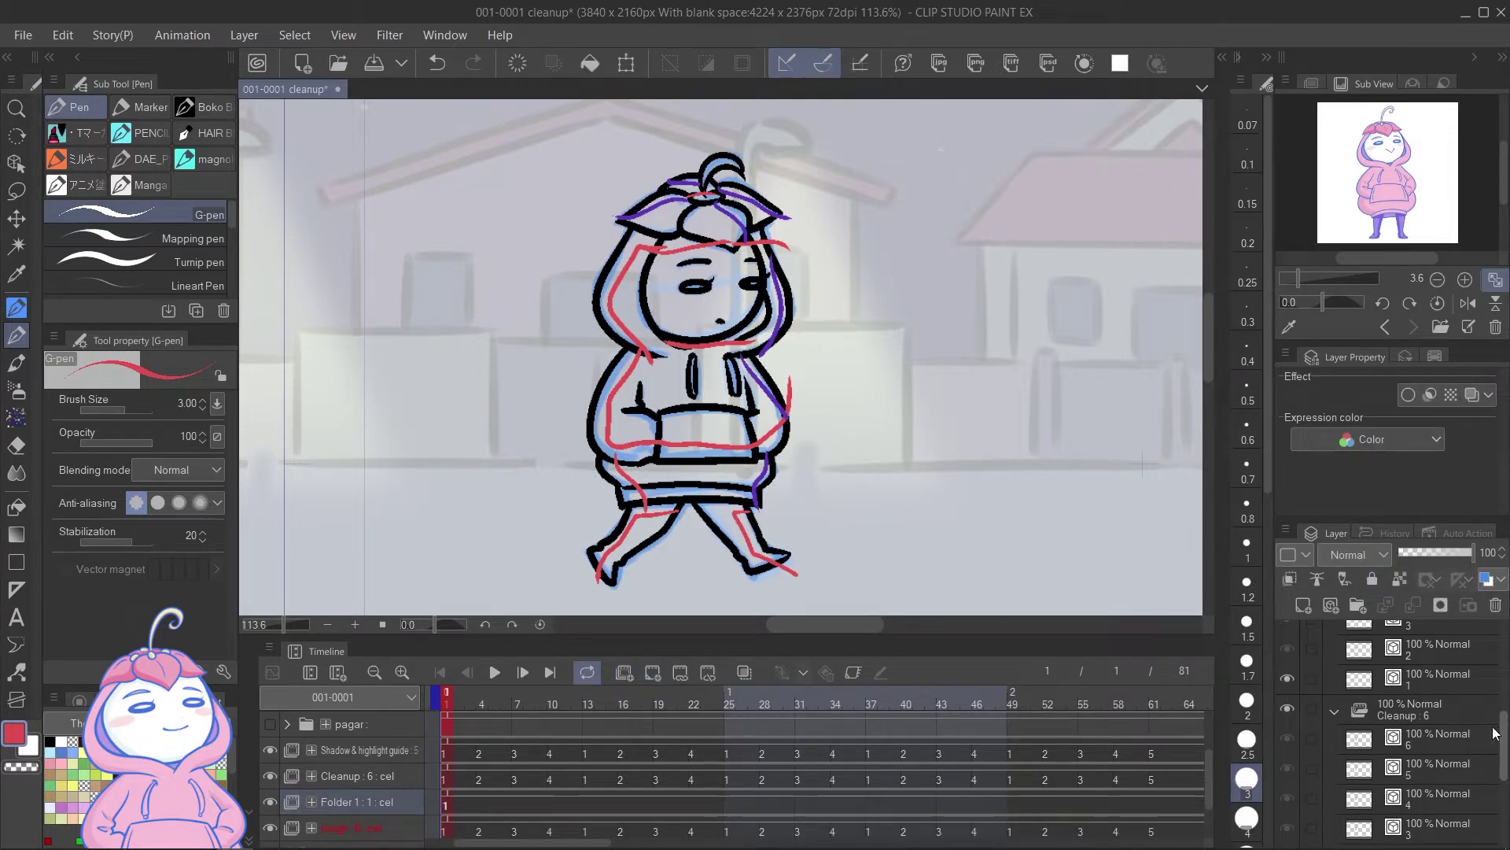
{"action": "left_click", "coordinate": [1433, 711]}
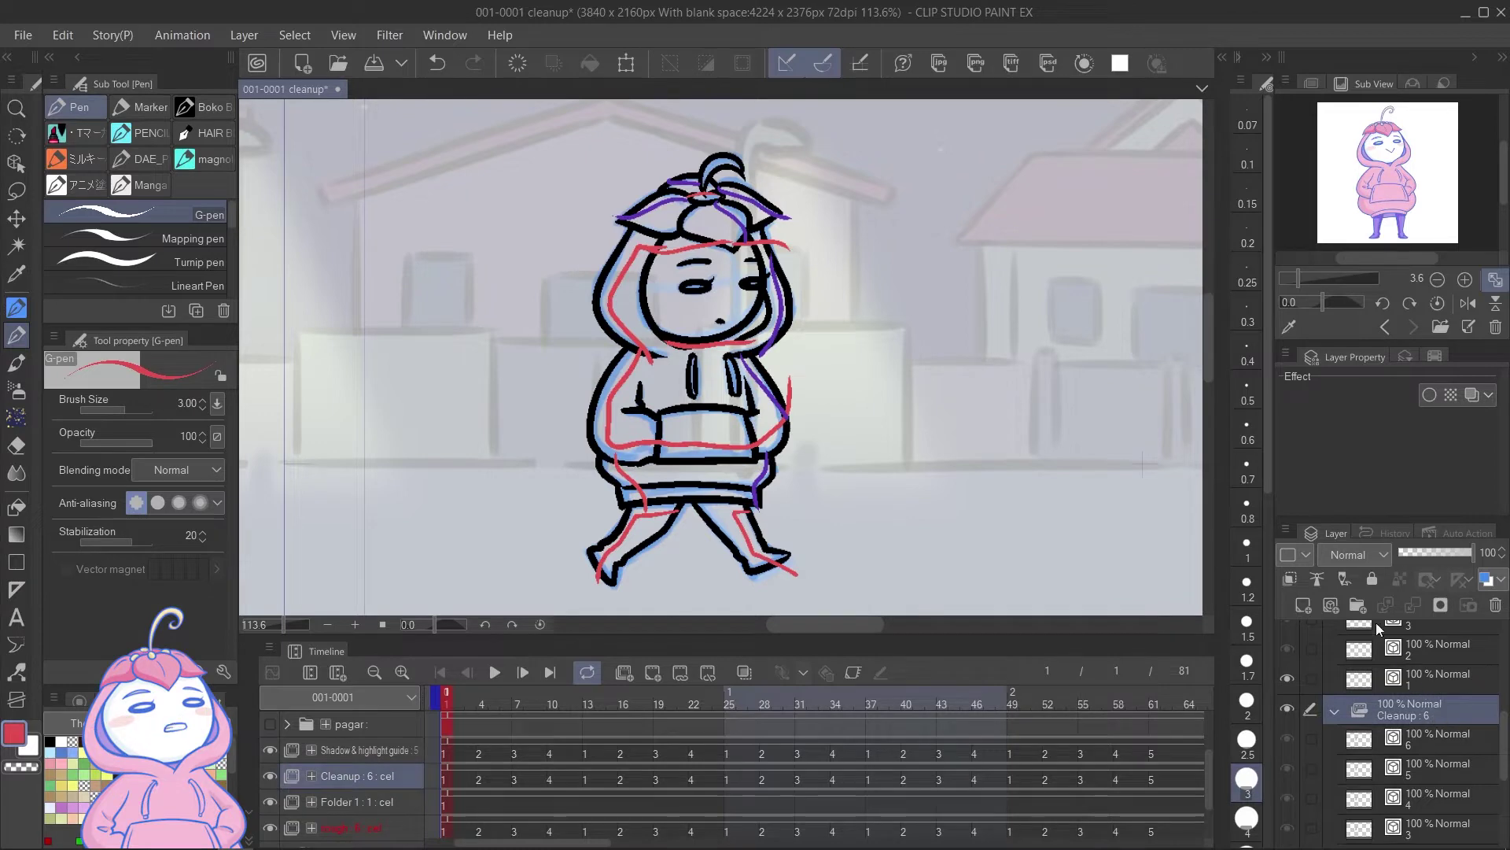
{"action": "left_click", "coordinate": [1318, 579]}
{"action": "left_click", "coordinate": [1337, 711]}
{"action": "left_click", "coordinate": [1388, 741]}
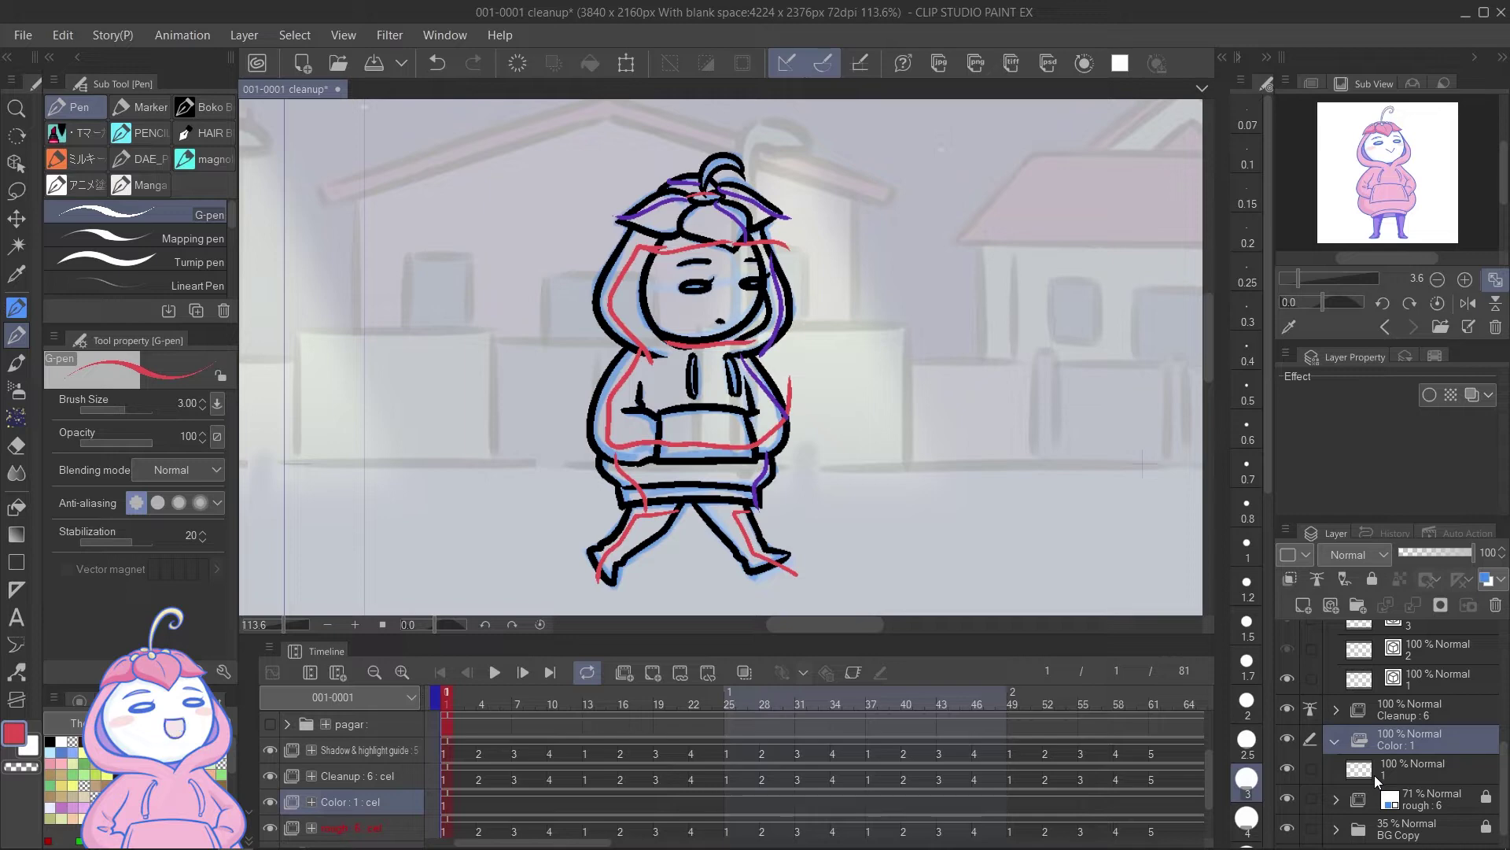
Step: Hide the shading guides and rough sketch, and eyedrop the hoodie pink from the Sub View
{"action": "left_click", "coordinate": [272, 753]}
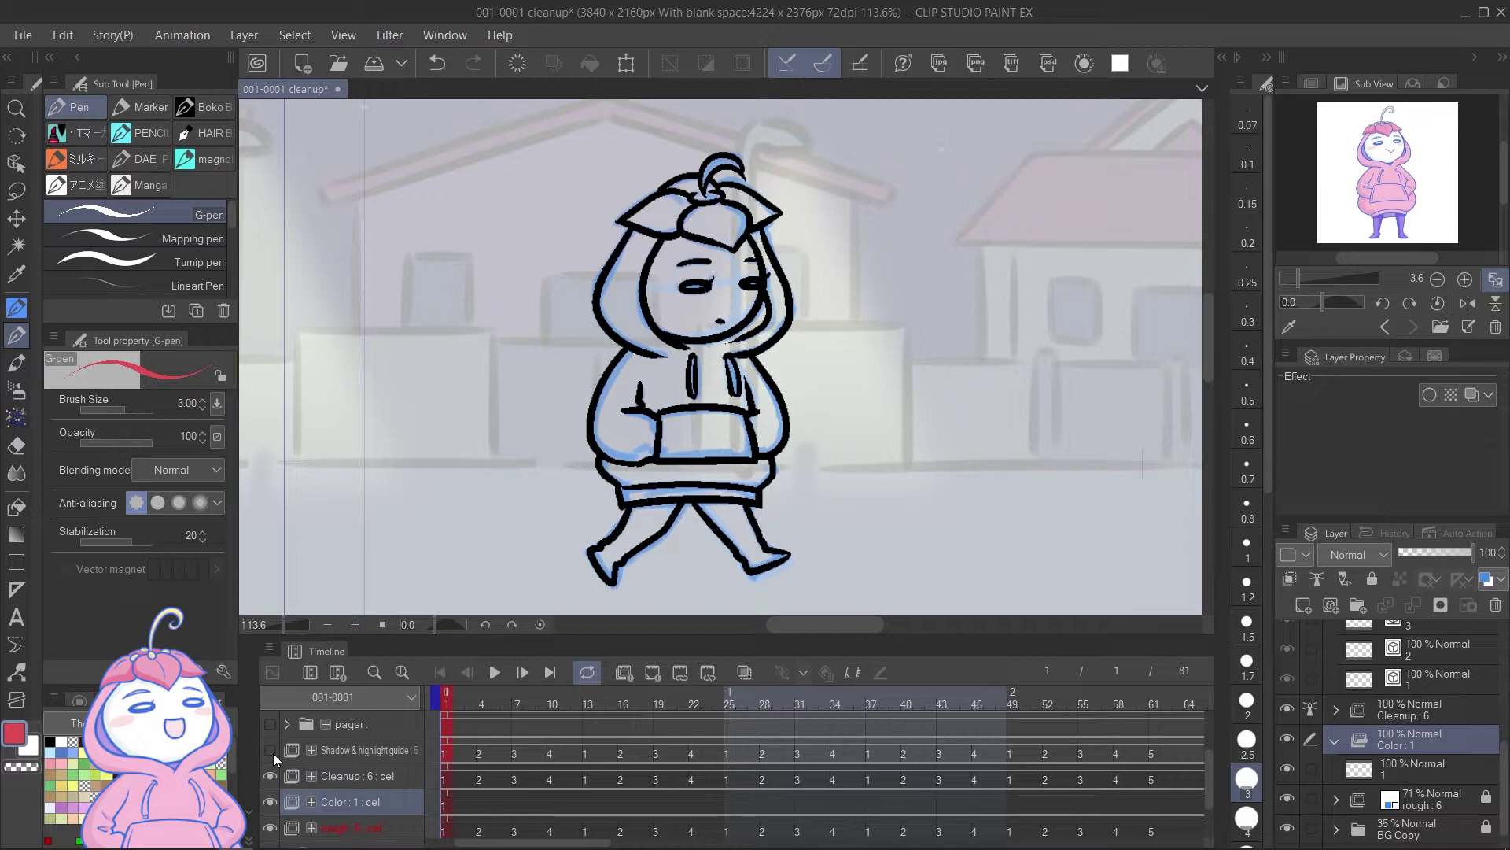
{"action": "left_click", "coordinate": [270, 827]}
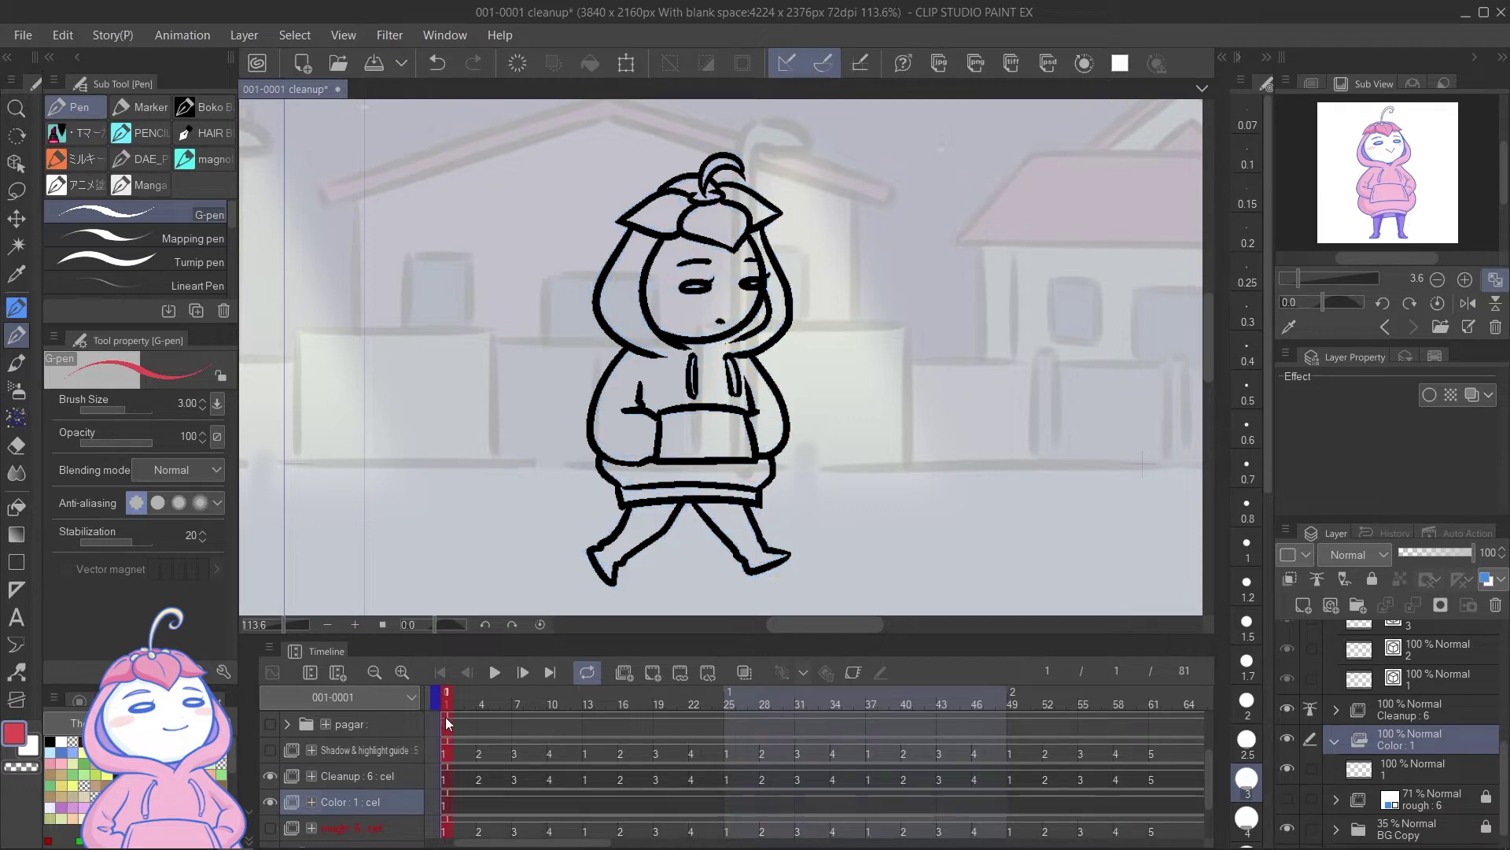
{"action": "left_click", "coordinate": [1290, 326]}
{"action": "left_click", "coordinate": [1397, 186]}
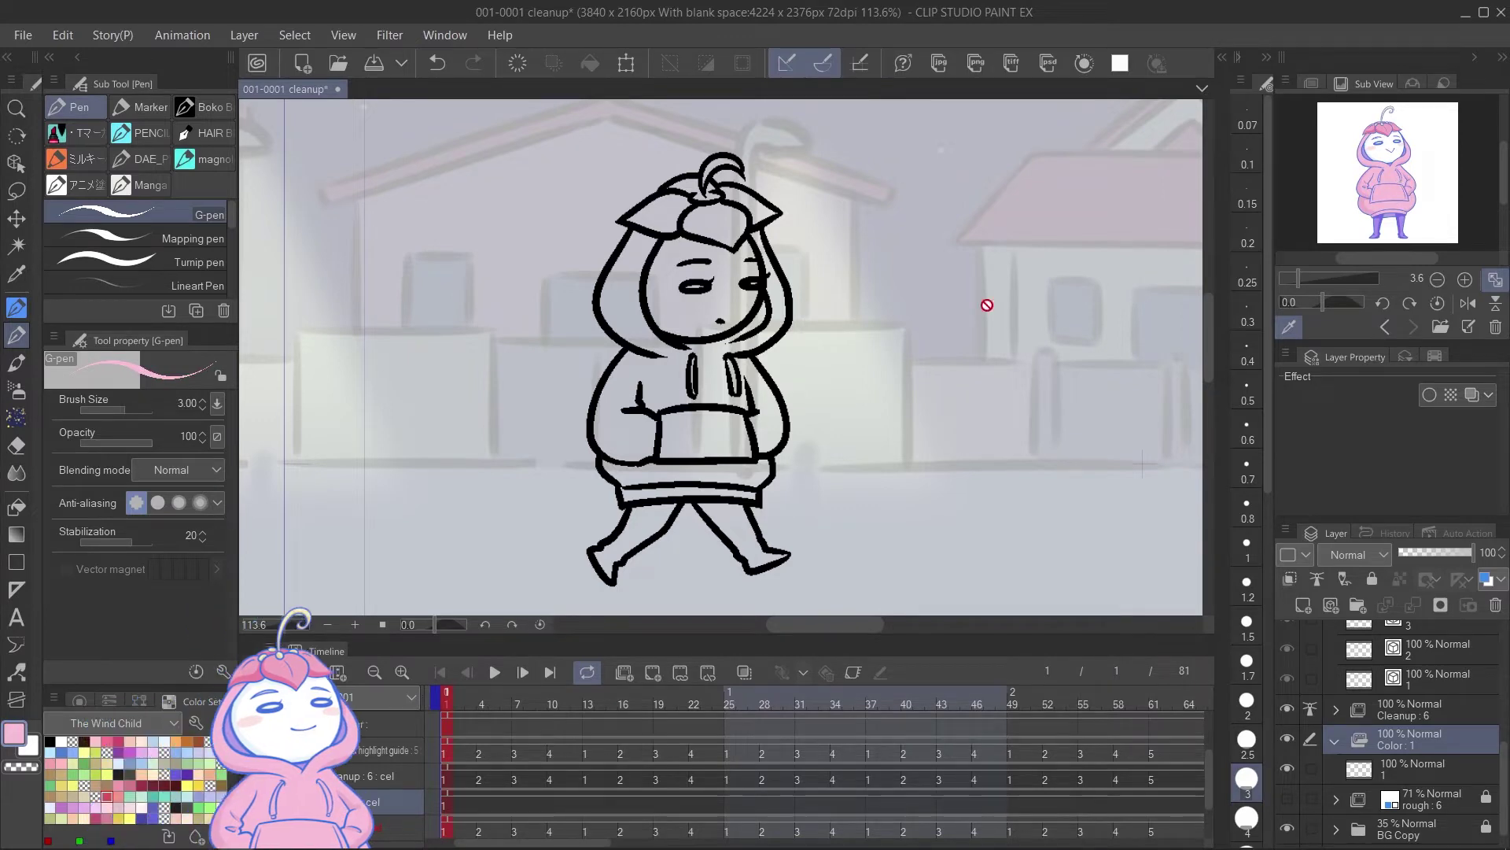
Step: Create a new colour set named Animation in the Color Set palette
{"action": "left_click", "coordinate": [196, 719]}
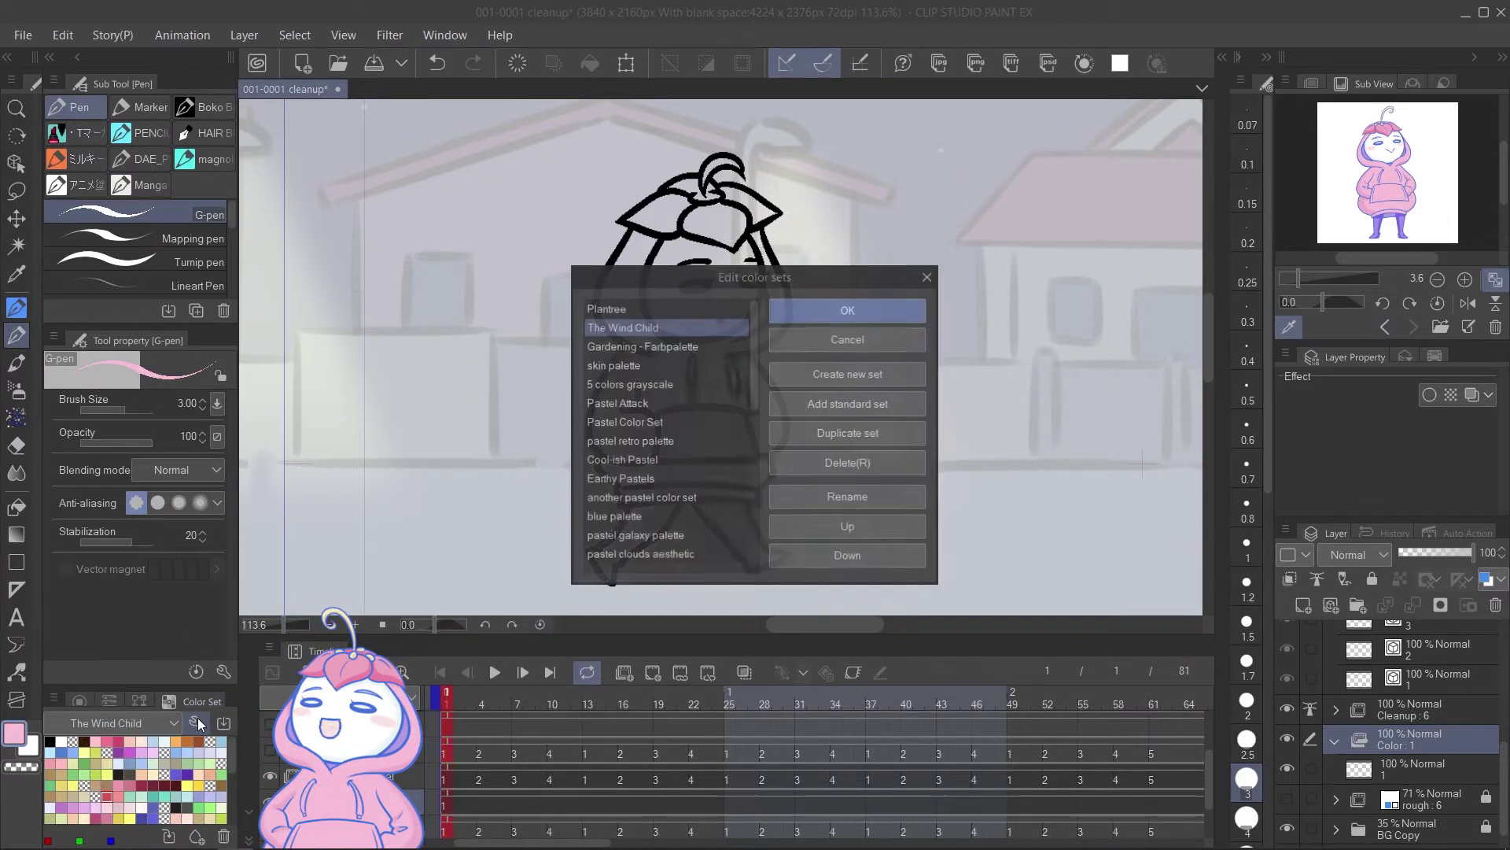
{"action": "left_click", "coordinate": [814, 378]}
{"action": "type", "text": "Animation"}
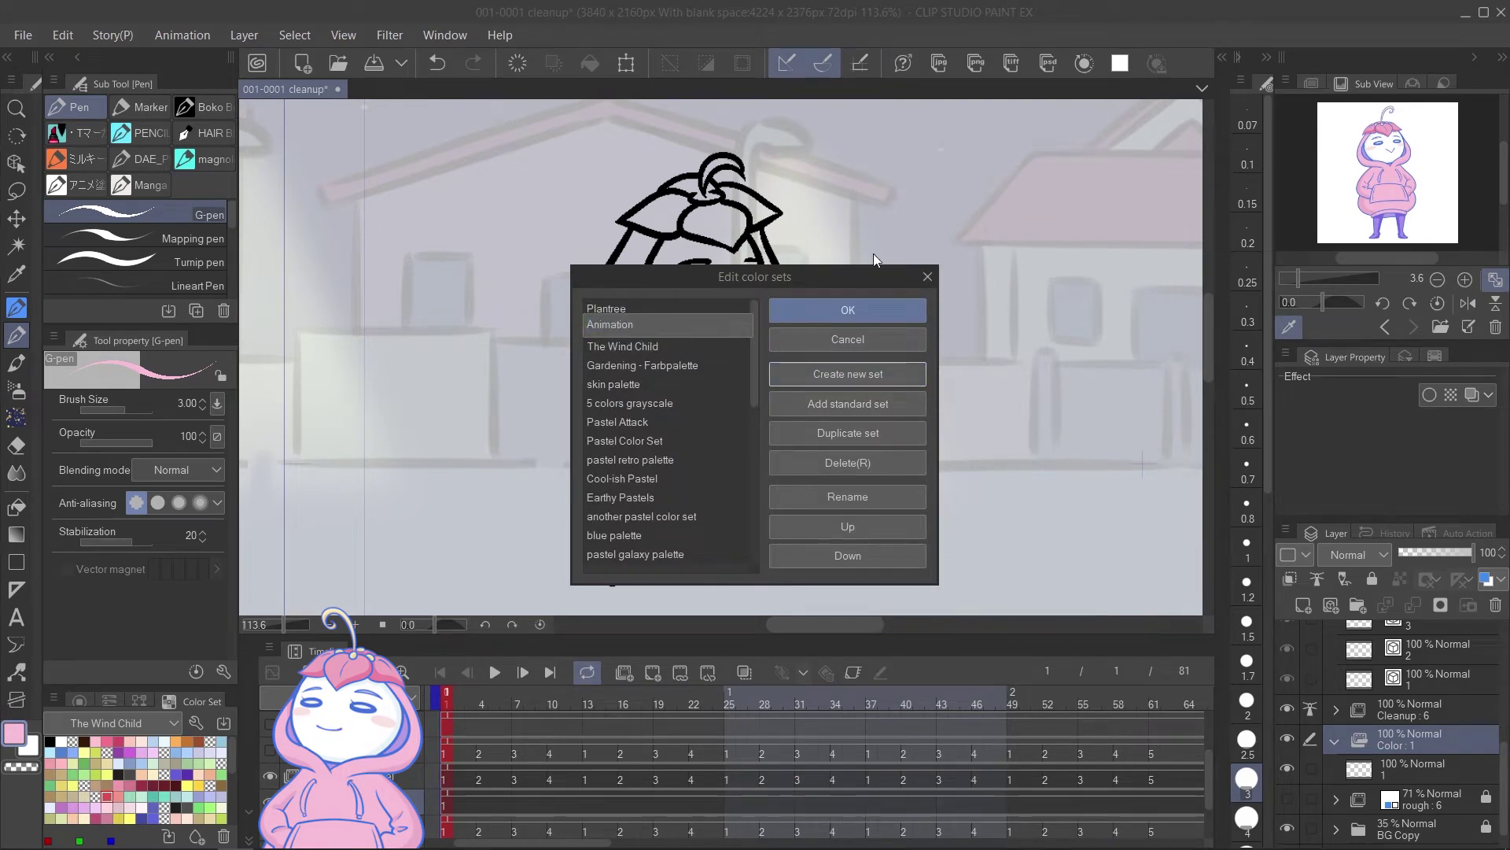
{"action": "key", "text": "Return"}
{"action": "left_click", "coordinate": [870, 314]}
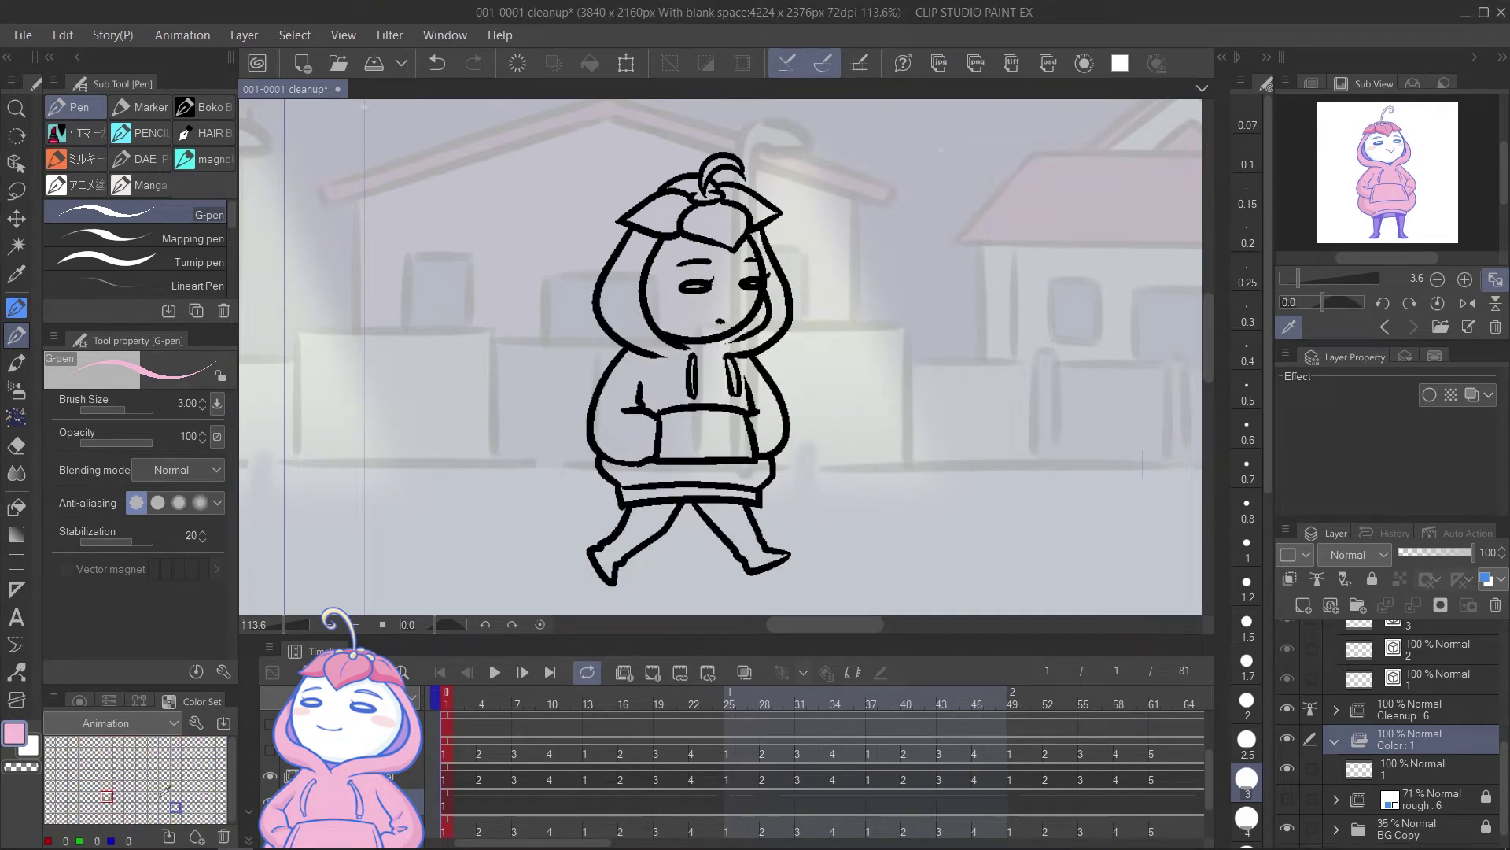
Step: Sample hoodie pinks from the enlarged reference into the Animation set, then pick its purple
{"action": "left_click", "coordinate": [49, 743]}
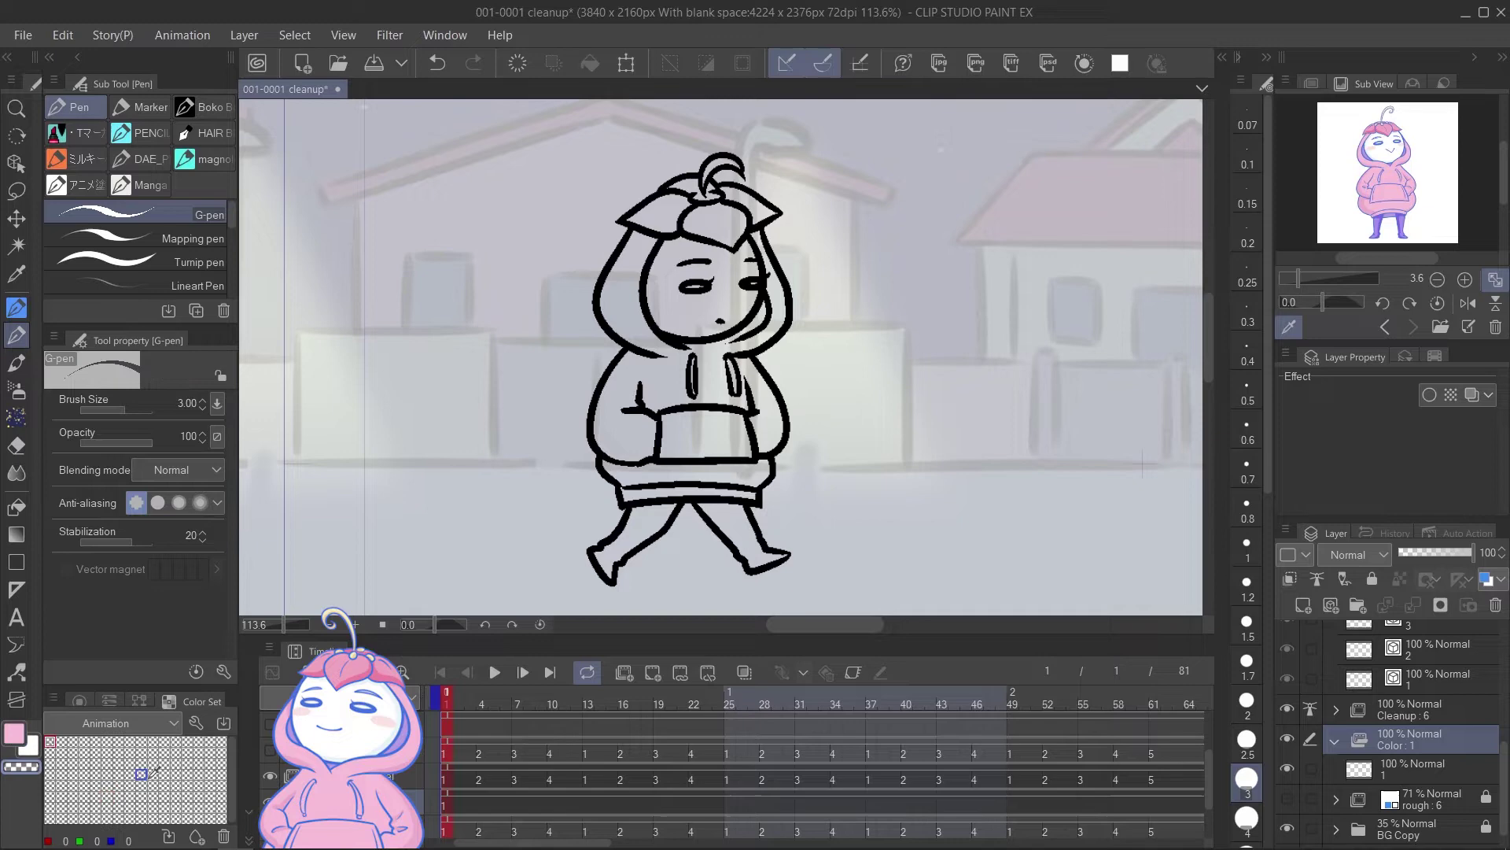
{"action": "left_click", "coordinate": [21, 736]}
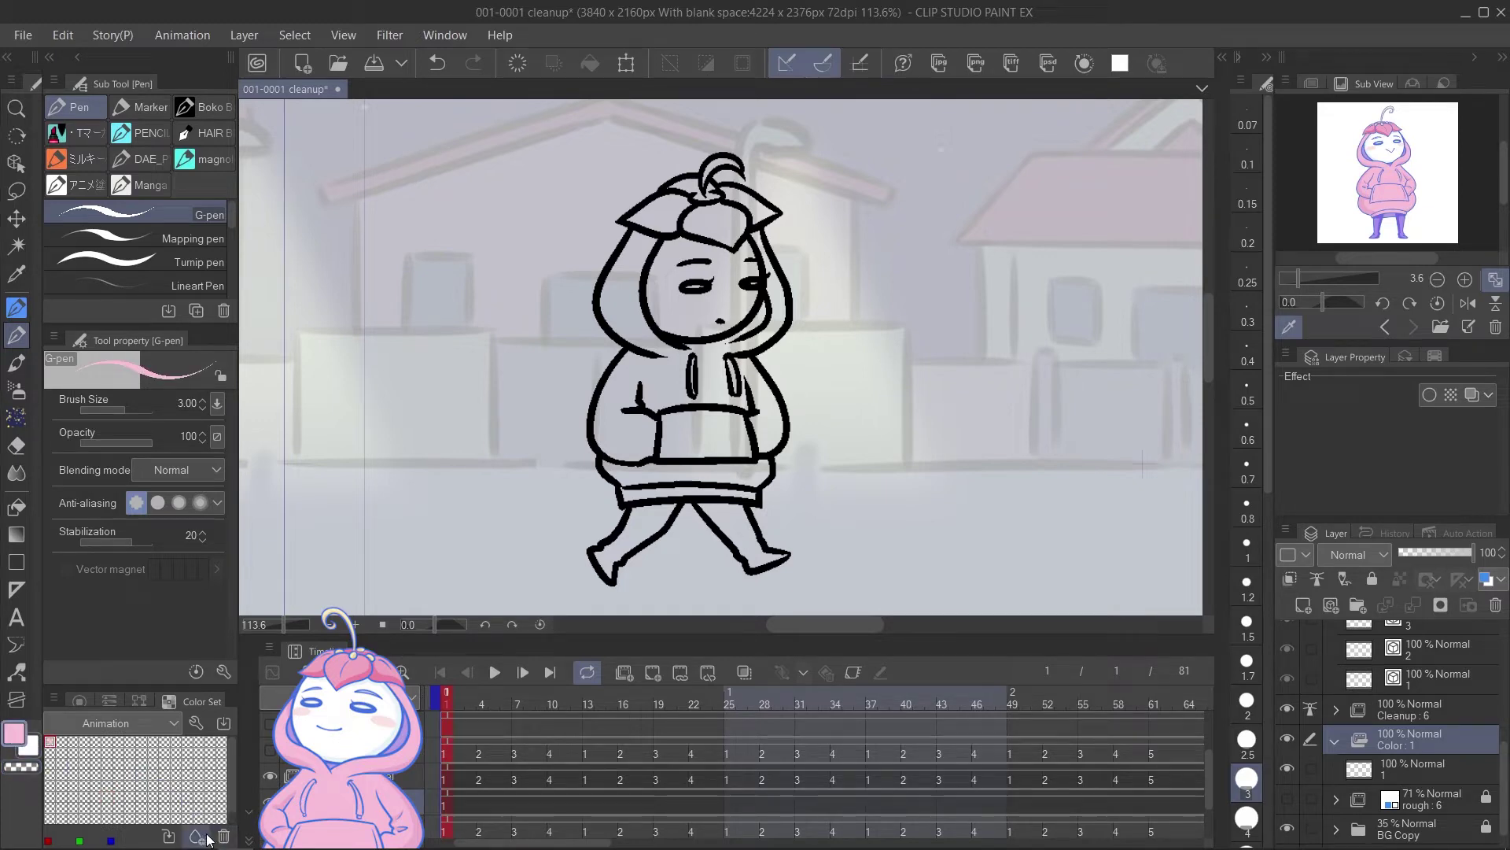
{"action": "left_click_drag", "start_coordinate": [1313, 279], "coordinate": [1311, 277]}
{"action": "left_click", "coordinate": [1315, 236]}
{"action": "left_click", "coordinate": [197, 836]}
{"action": "left_click", "coordinate": [16, 733]}
{"action": "left_click", "coordinate": [197, 835]}
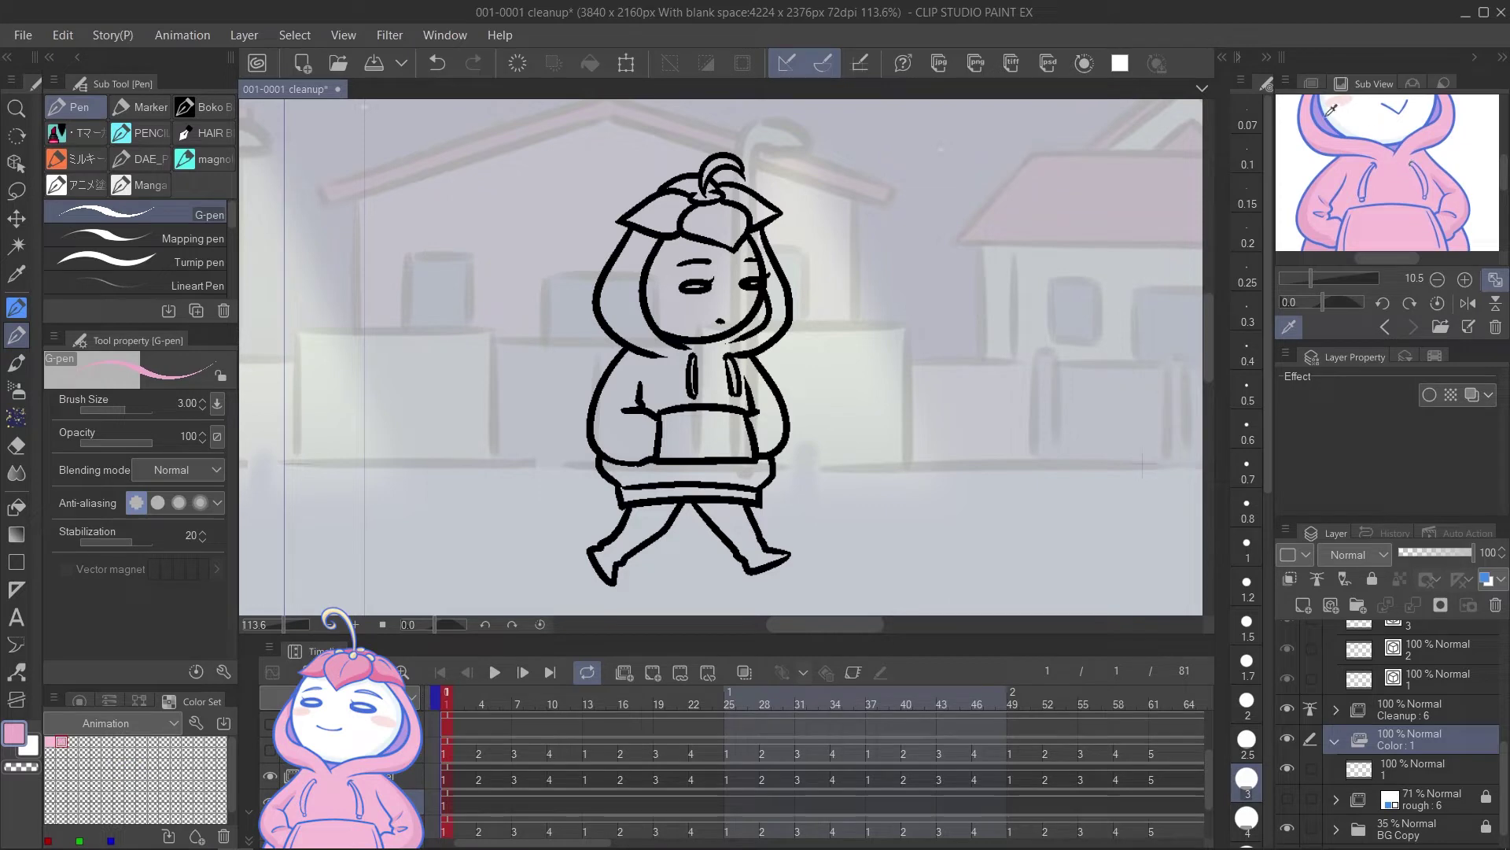
{"action": "left_click", "coordinate": [1323, 115]}
Step: Add the purple to the colour set, then fill the frame-1 hoodie pink using reference-layer fills
{"action": "left_click", "coordinate": [197, 836]}
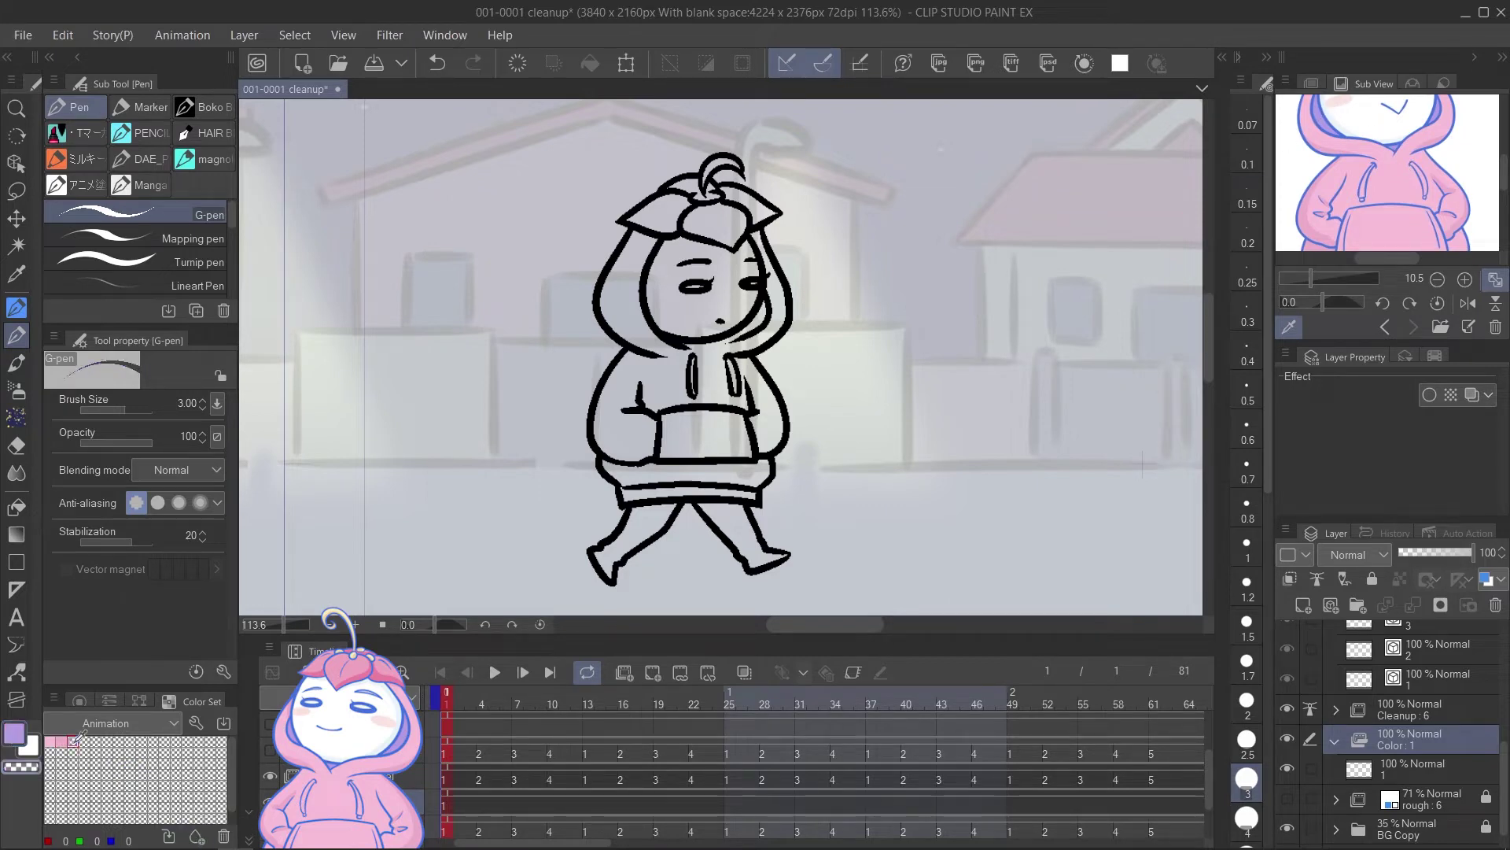
{"action": "left_click", "coordinate": [201, 836]}
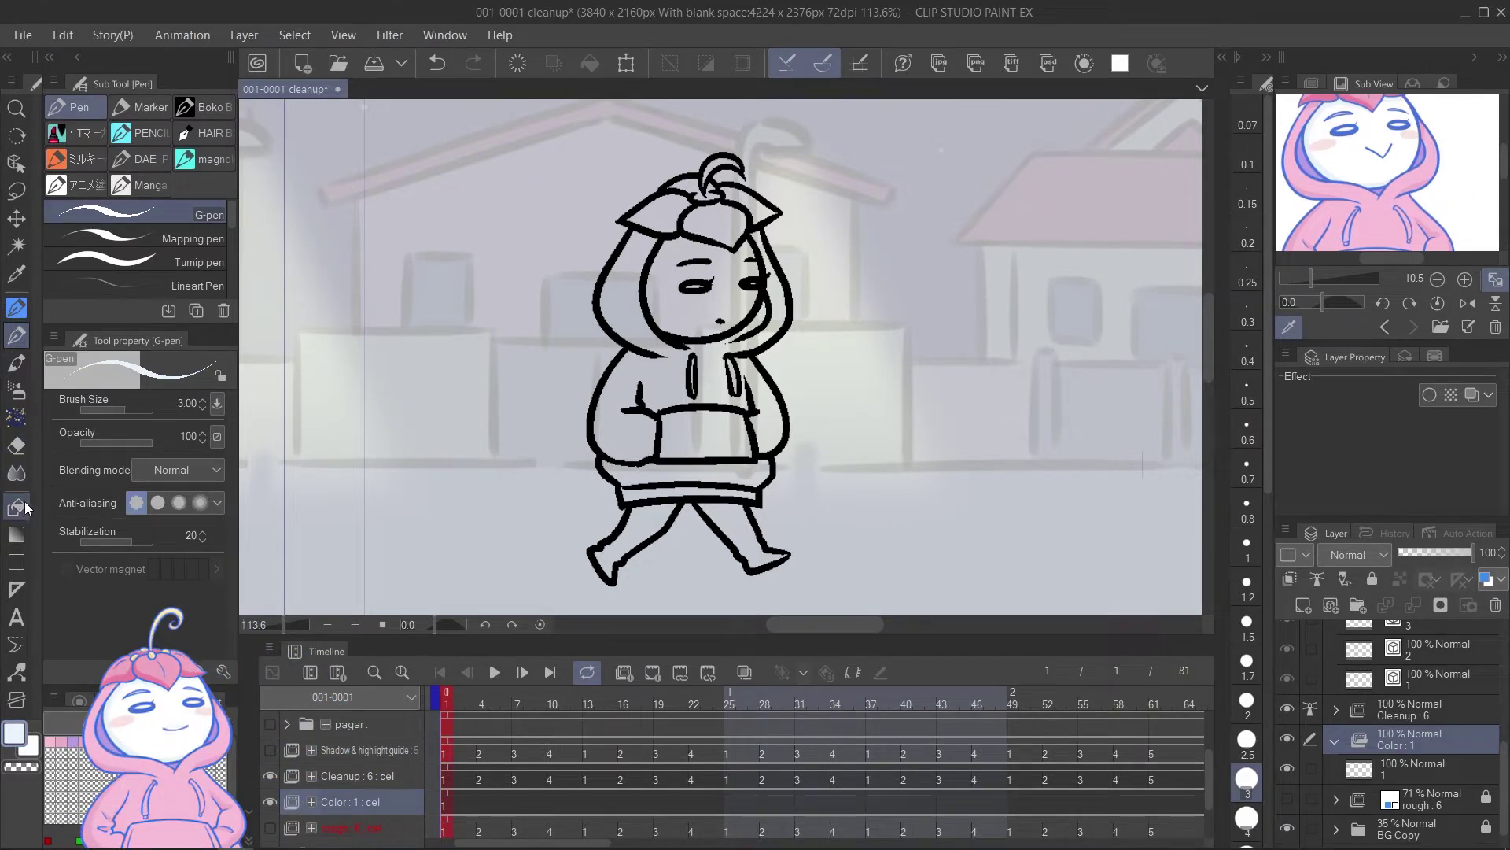
{"action": "left_click", "coordinate": [22, 504]}
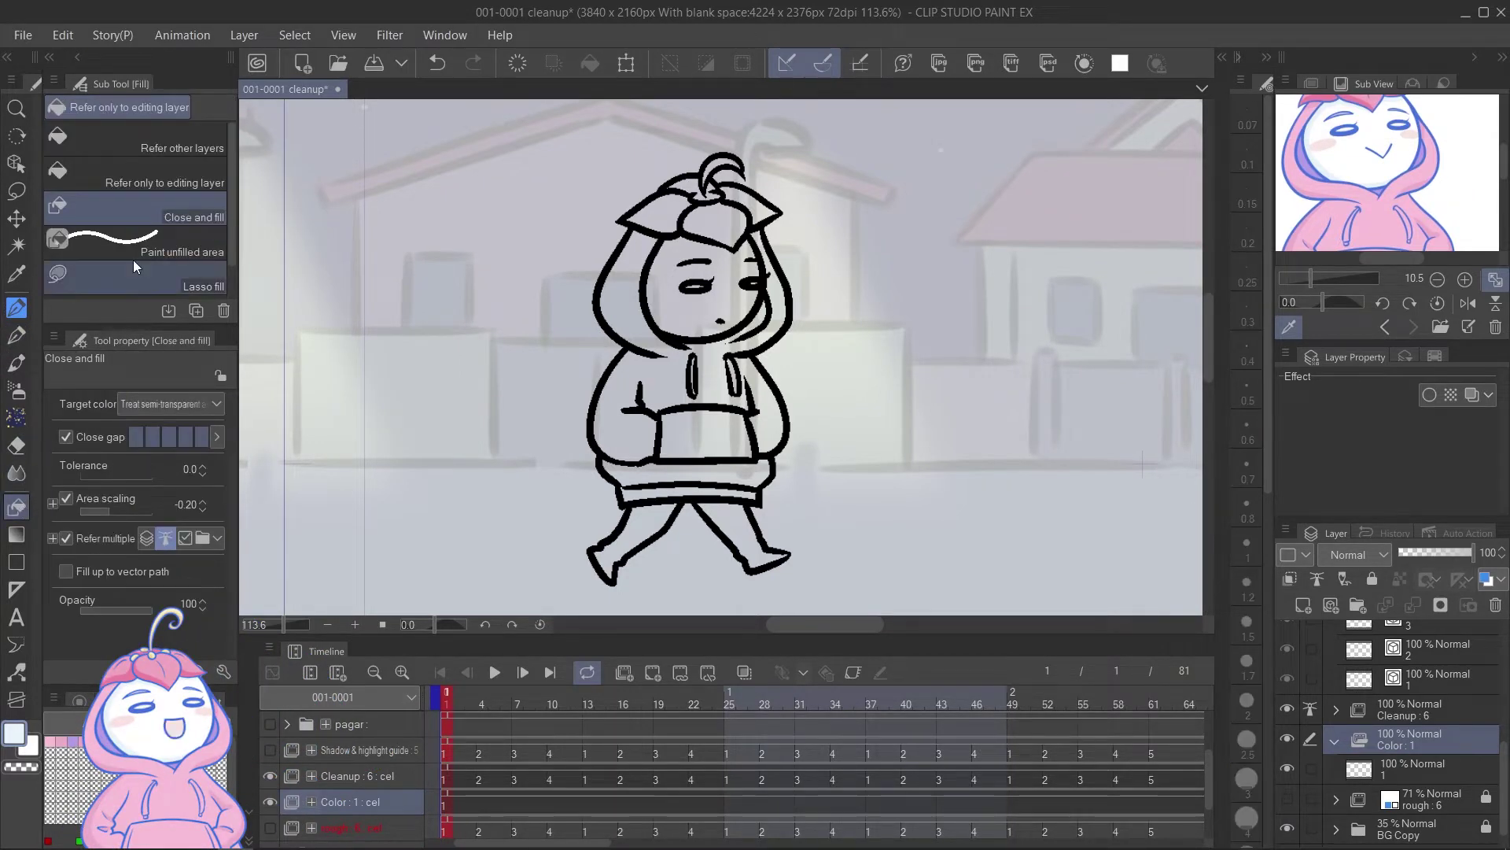
{"action": "left_click", "coordinate": [178, 146]}
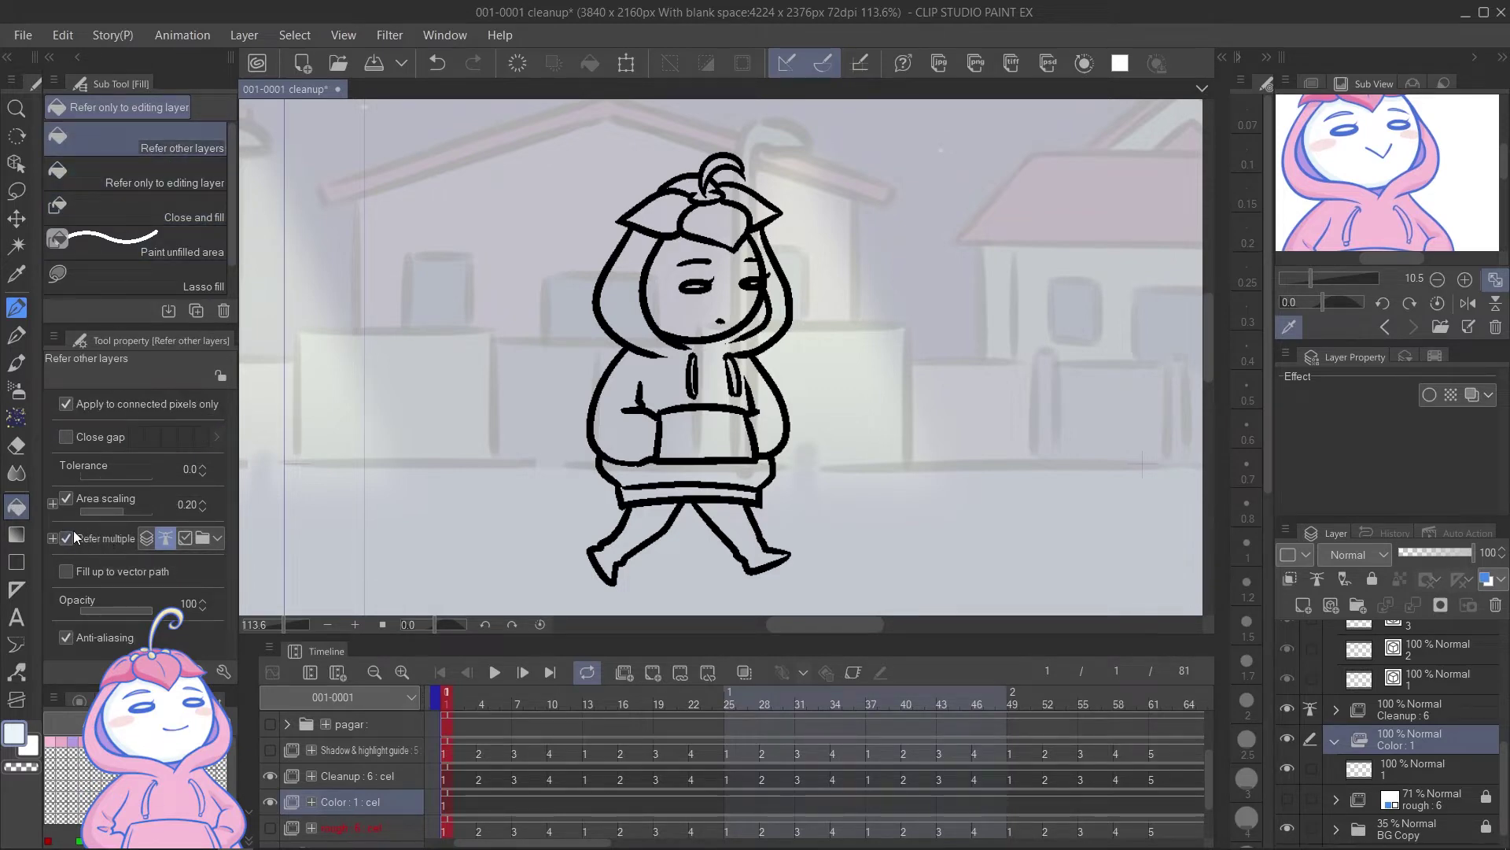
{"action": "left_click", "coordinate": [166, 537]}
{"action": "left_click", "coordinate": [50, 740]}
{"action": "left_click", "coordinate": [675, 447]}
Step: On frame 1, fill the leaves darker pink, face white, legs purple and sprout cream
{"action": "left_click", "coordinate": [83, 741]}
{"action": "left_click_drag", "start_coordinate": [653, 214], "coordinate": [736, 193]}
{"action": "key", "text": "x"}
{"action": "left_click", "coordinate": [704, 307]}
{"action": "left_click", "coordinate": [697, 288]}
{"action": "scroll", "coordinate": [746, 301], "scroll_direction": "up", "scroll_amount": 3}
{"action": "left_click_drag", "start_coordinate": [747, 301], "coordinate": [775, 101]}
{"action": "left_click", "coordinate": [71, 741]}
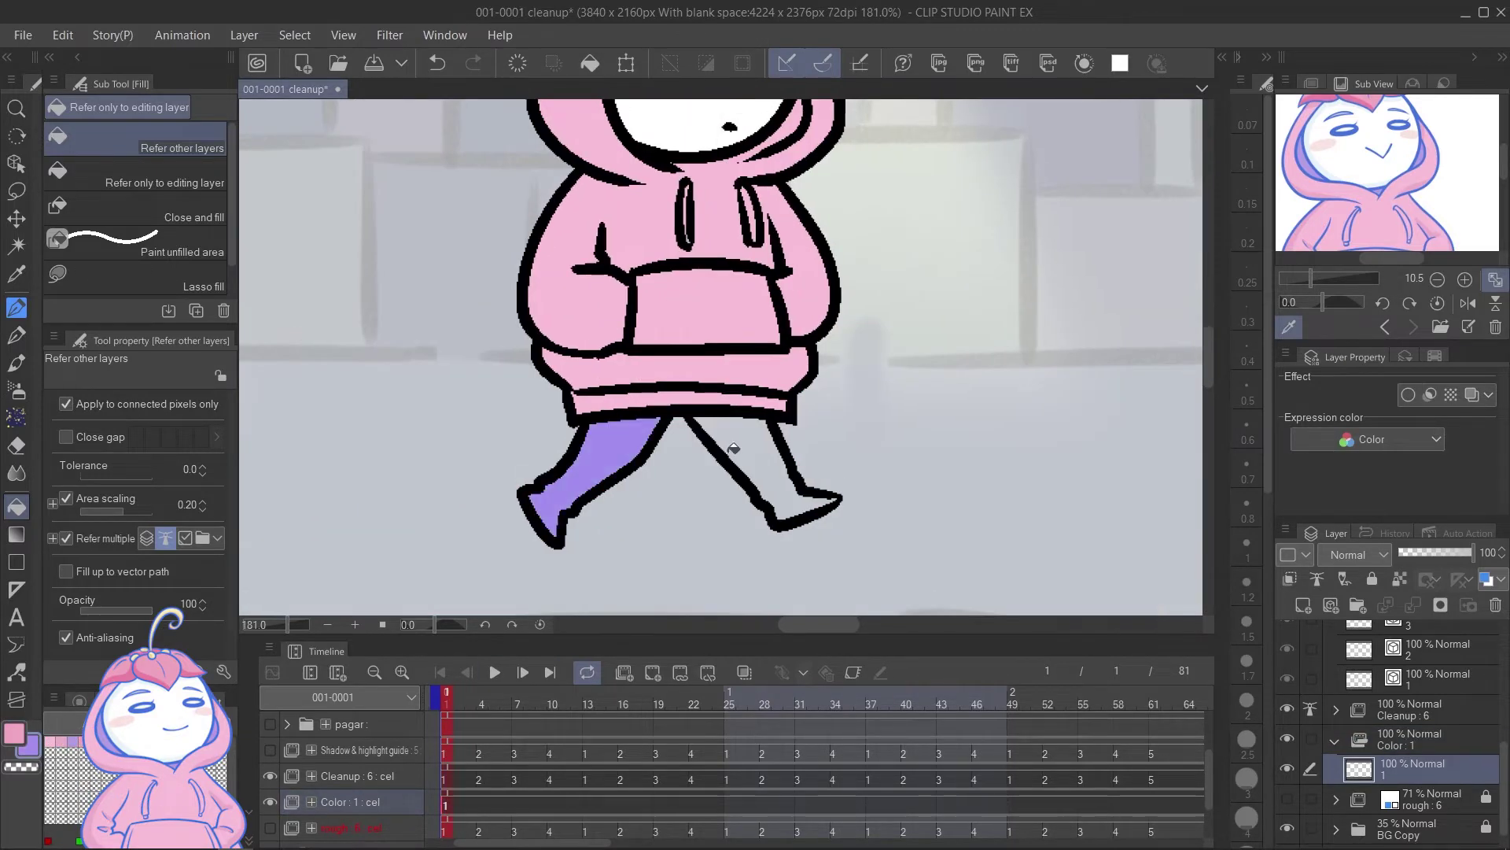
{"action": "left_click", "coordinate": [620, 442]}
{"action": "left_click", "coordinate": [759, 455]}
{"action": "left_click", "coordinate": [706, 153]}
{"action": "scroll", "coordinate": [710, 435], "scroll_direction": "down", "scroll_amount": 4}
Step: Create Color cels at frames 4, 7 and 10 and fill each hoodie pink
{"action": "left_click", "coordinate": [481, 809]}
{"action": "left_click", "coordinate": [652, 672]}
{"action": "left_click", "coordinate": [51, 741]}
{"action": "left_click_drag", "start_coordinate": [619, 307], "coordinate": [682, 481]}
{"action": "left_click", "coordinate": [516, 806]}
{"action": "left_click", "coordinate": [652, 672]}
{"action": "left_click", "coordinate": [551, 807]}
{"action": "left_click", "coordinate": [652, 672]}
Step: Fill the legs purple on frames 4, 7 and 10
{"action": "left_click", "coordinate": [445, 806]}
{"action": "left_click", "coordinate": [641, 523], "text": "alt"}
{"action": "left_click", "coordinate": [480, 806]}
{"action": "left_click", "coordinate": [693, 523]}
{"action": "left_click", "coordinate": [516, 806]}
{"action": "left_click", "coordinate": [692, 523]}
{"action": "left_click", "coordinate": [552, 806]}
{"action": "left_click_drag", "start_coordinate": [720, 501], "coordinate": [663, 529]}
Step: Play the walk cycle to check the colours, then return to frame 1
{"action": "key", "text": "Left"}
{"action": "key", "text": "Left"}
{"action": "key", "text": "Left"}
{"action": "key", "text": "Left"}
{"action": "key", "text": "Left"}
{"action": "key", "text": "Left"}
{"action": "key", "text": "Left"}
{"action": "key", "text": "Left"}
{"action": "key", "text": "Left"}
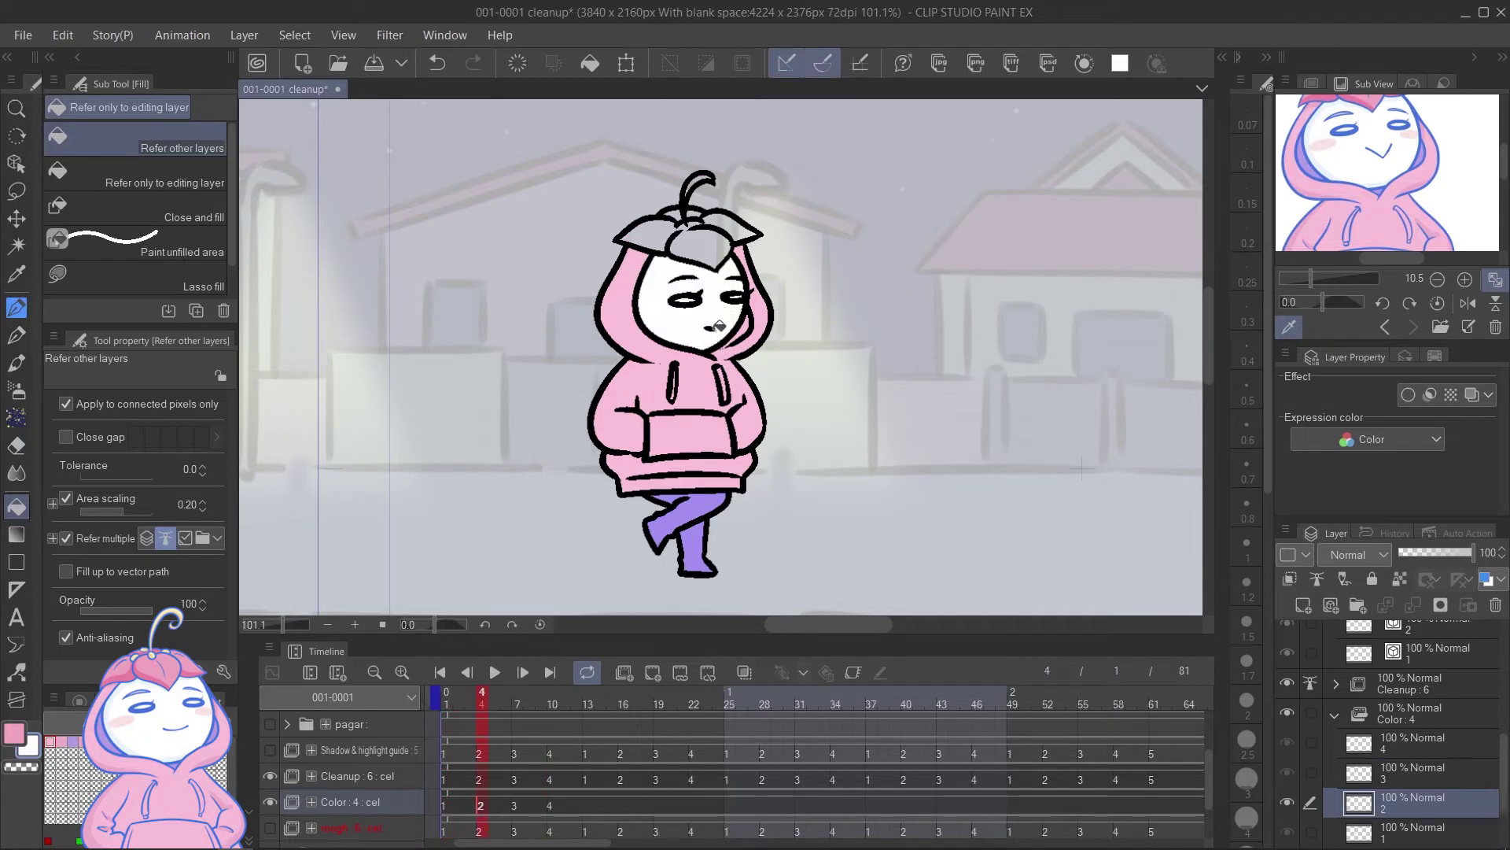
{"action": "key", "text": "space"}
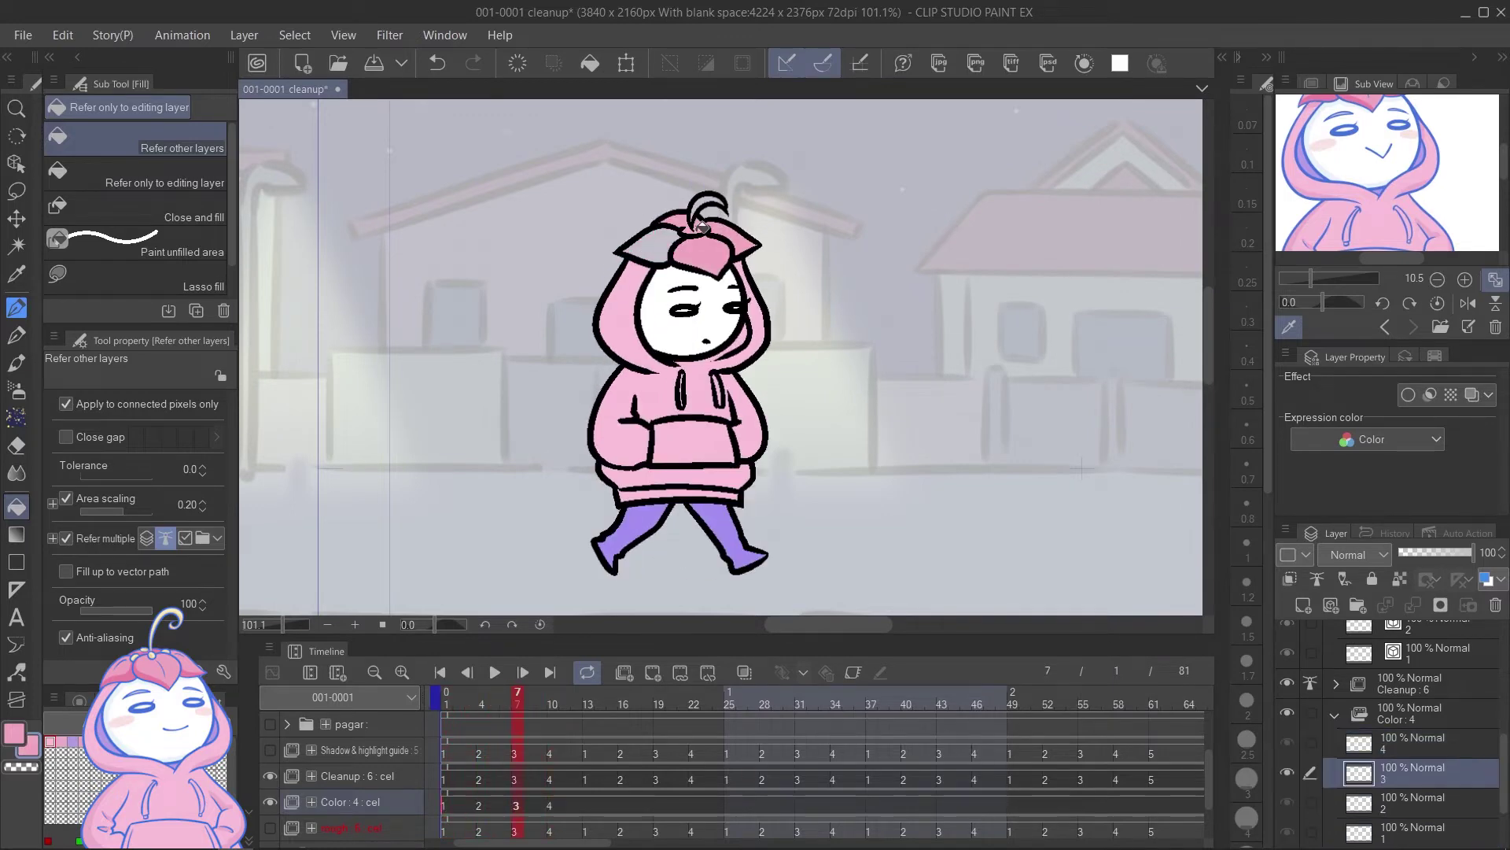
{"action": "left_click", "coordinate": [446, 806]}
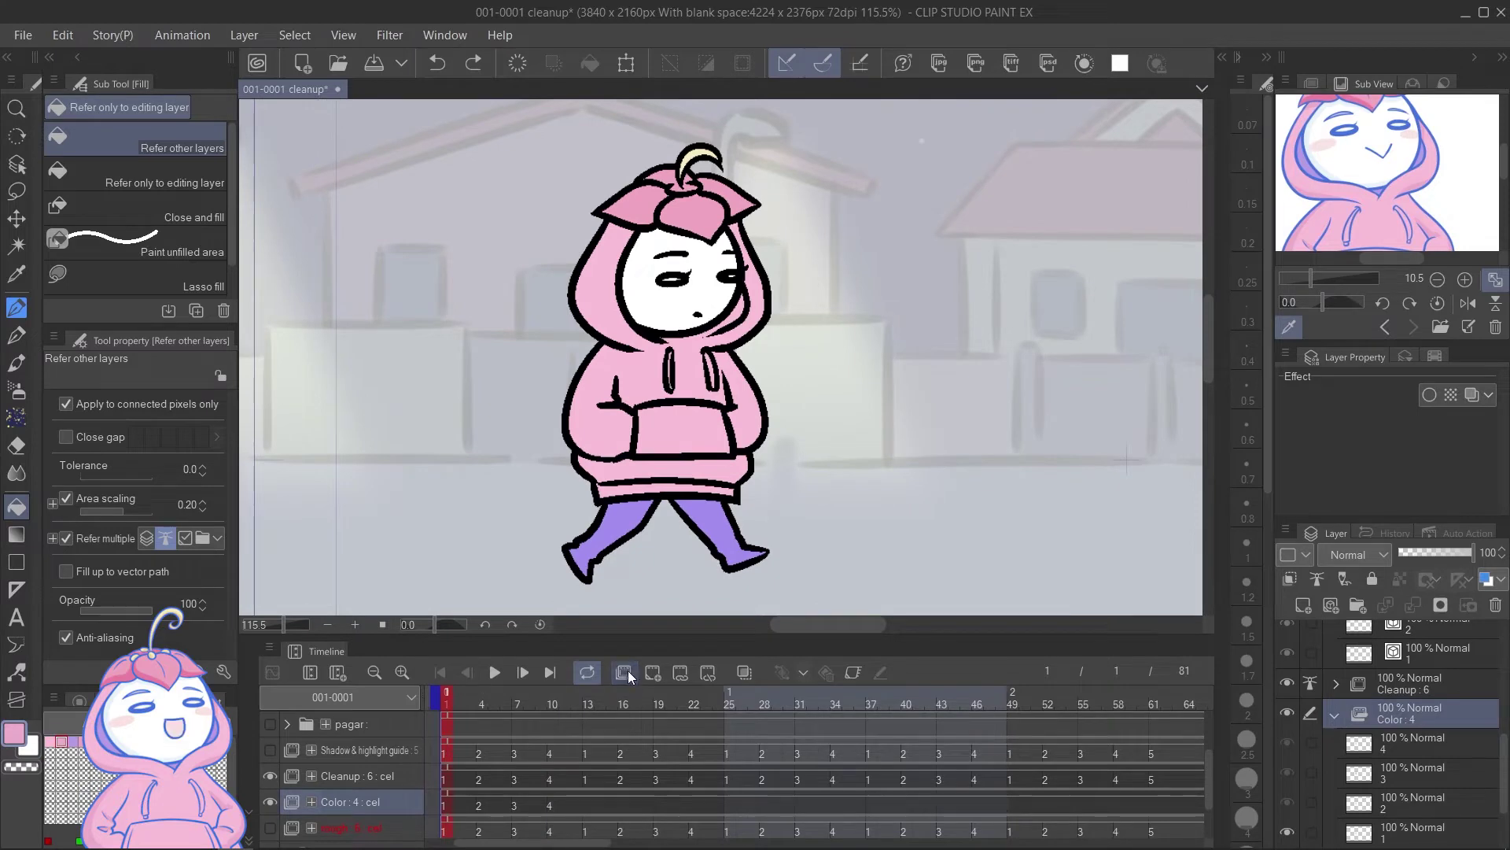
Step: Create a Shadow animation folder with its first cel and show the shading guide layer
{"action": "left_click", "coordinate": [628, 668]}
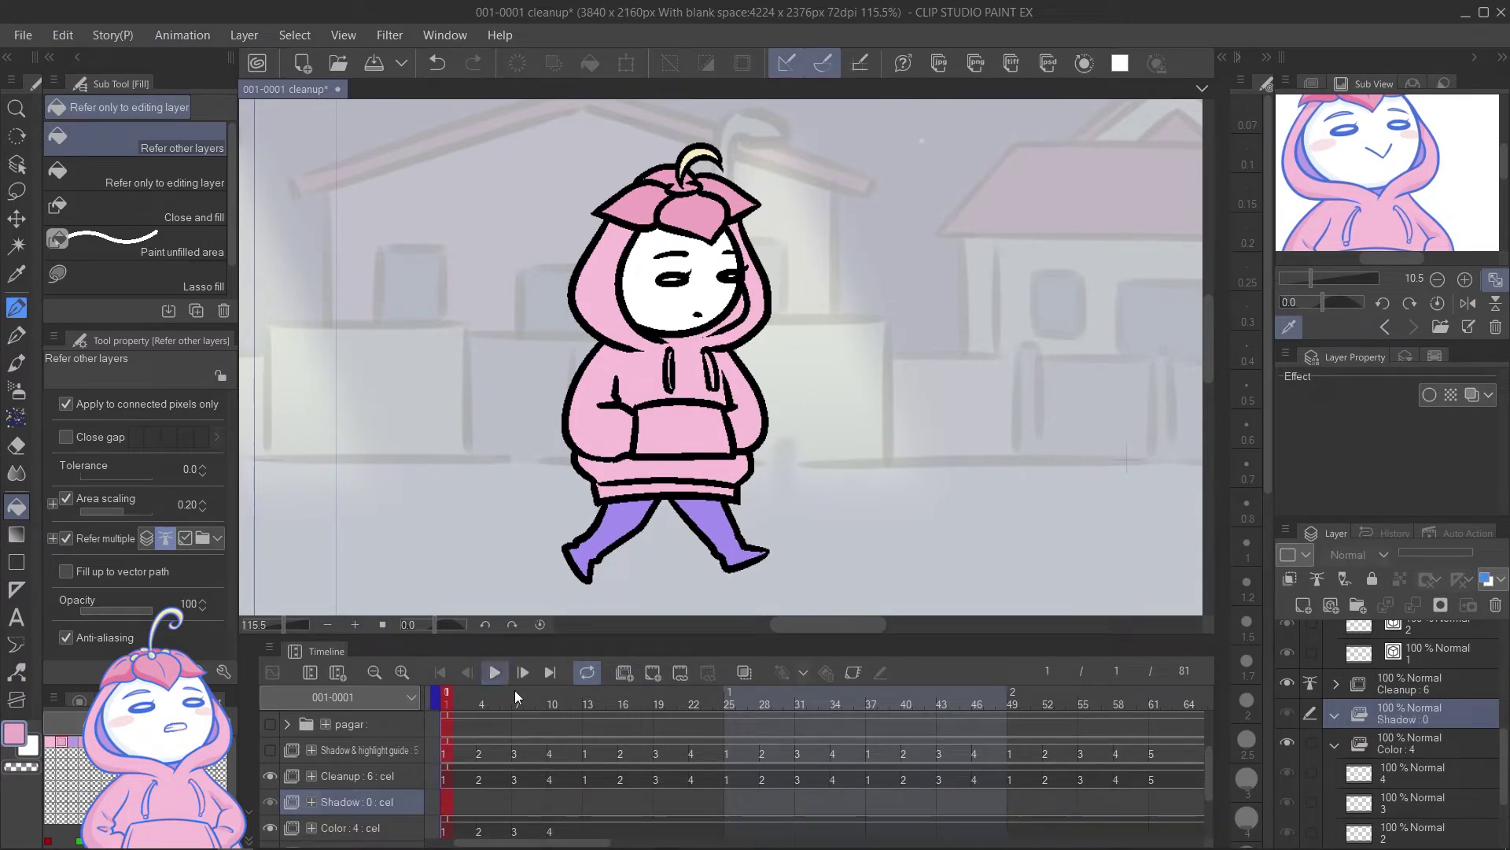
{"action": "left_click", "coordinate": [653, 672]}
{"action": "left_click", "coordinate": [271, 749]}
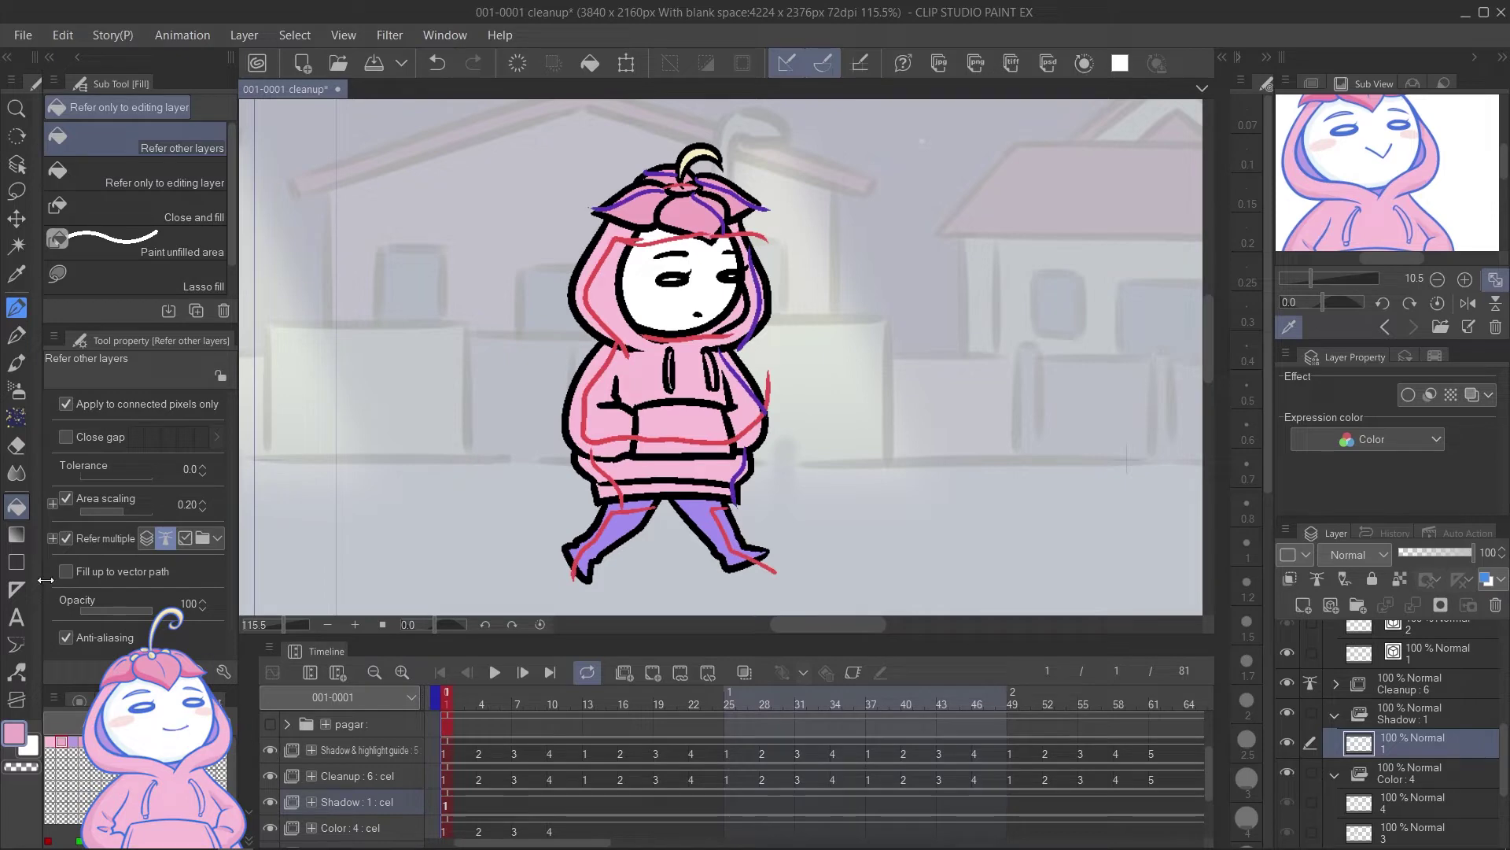
Step: Adjust the fill's reference layers and pick a muted blue-grey shadow colour
{"action": "left_click", "coordinate": [146, 540]}
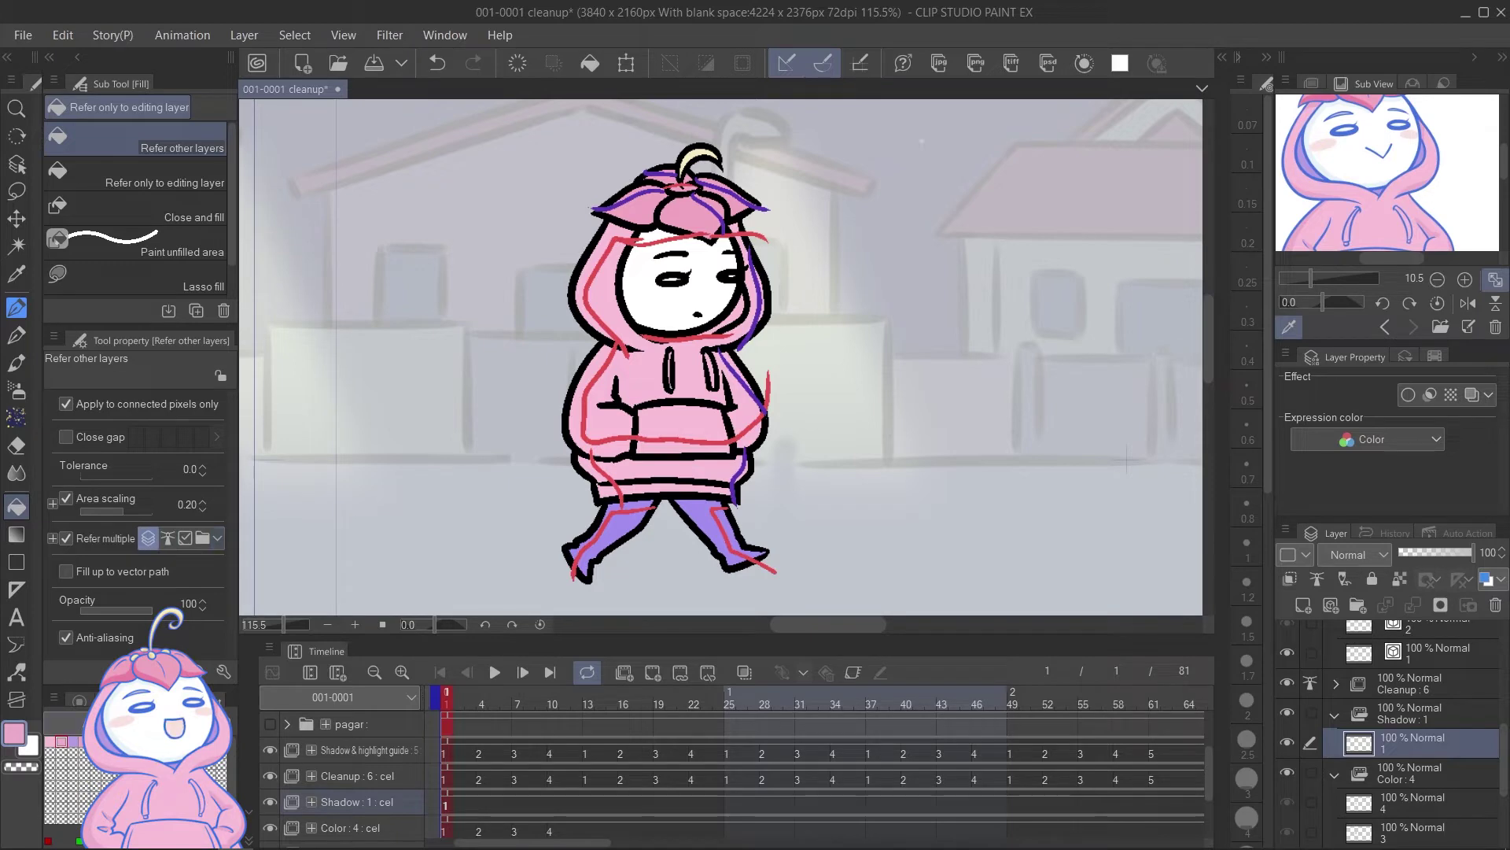
{"action": "left_click", "coordinate": [14, 734]}
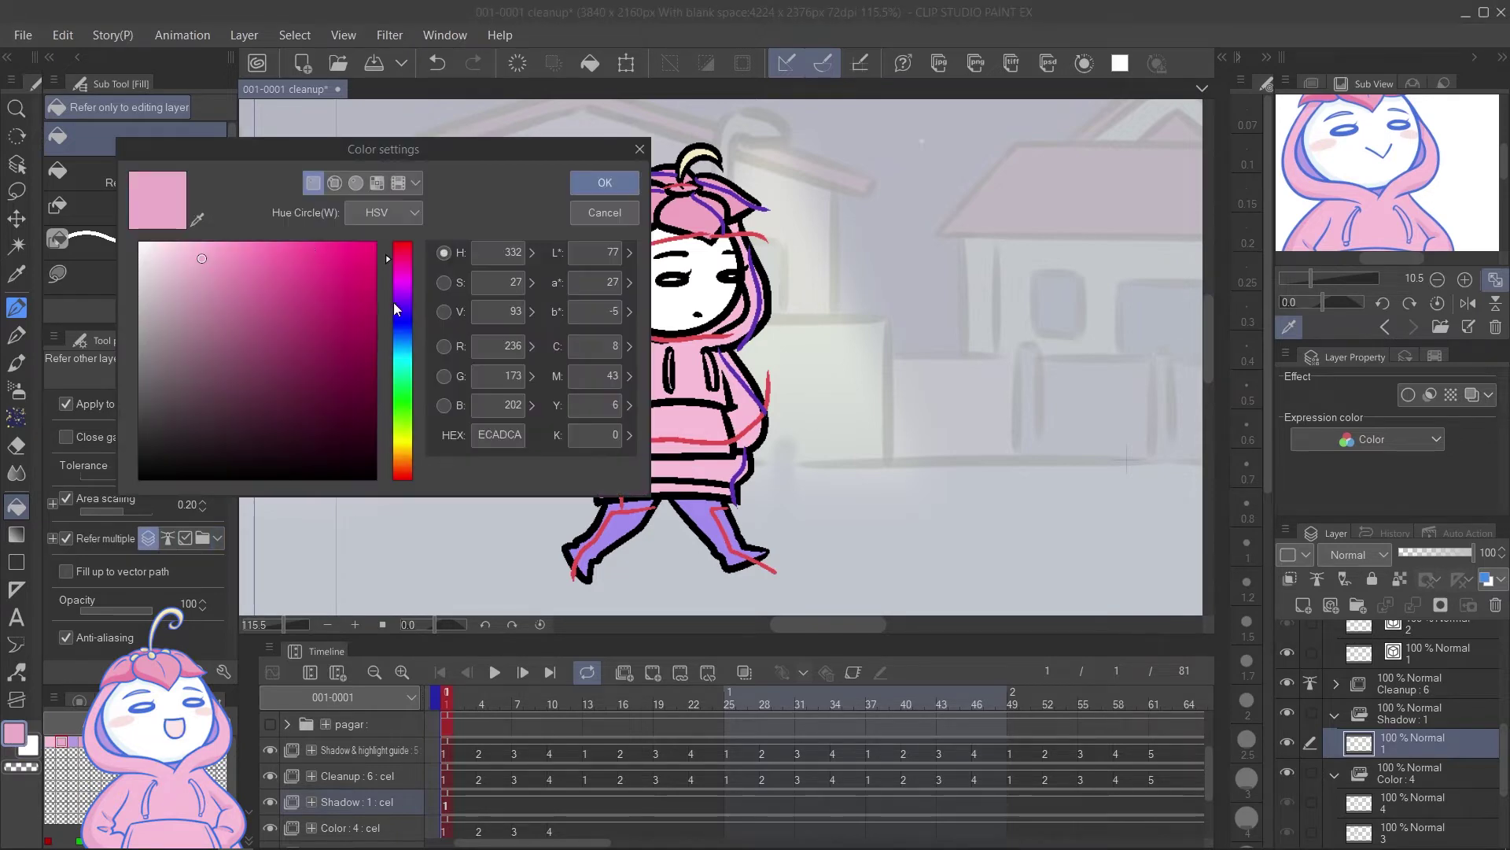
{"action": "left_click", "coordinate": [399, 344]}
{"action": "left_click", "coordinate": [399, 335]}
{"action": "left_click_drag", "start_coordinate": [199, 266], "coordinate": [183, 279]}
{"action": "left_click", "coordinate": [619, 191]}
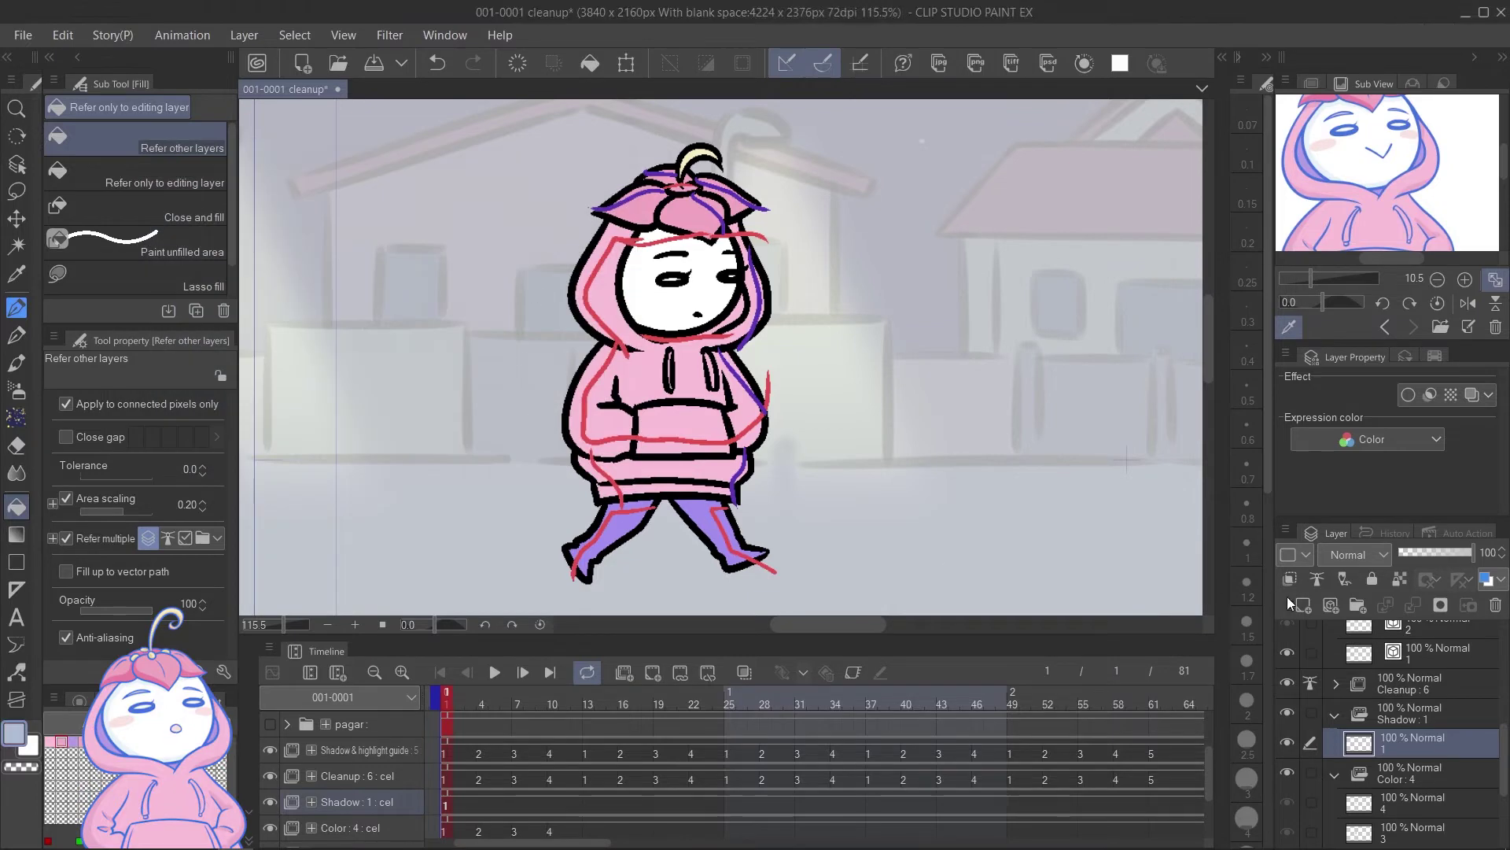
Step: Set the Shadow folder blending to Multiply and shade the outer hoodie body on frame 1
{"action": "left_click", "coordinate": [1390, 719]}
{"action": "left_click", "coordinate": [1352, 555]}
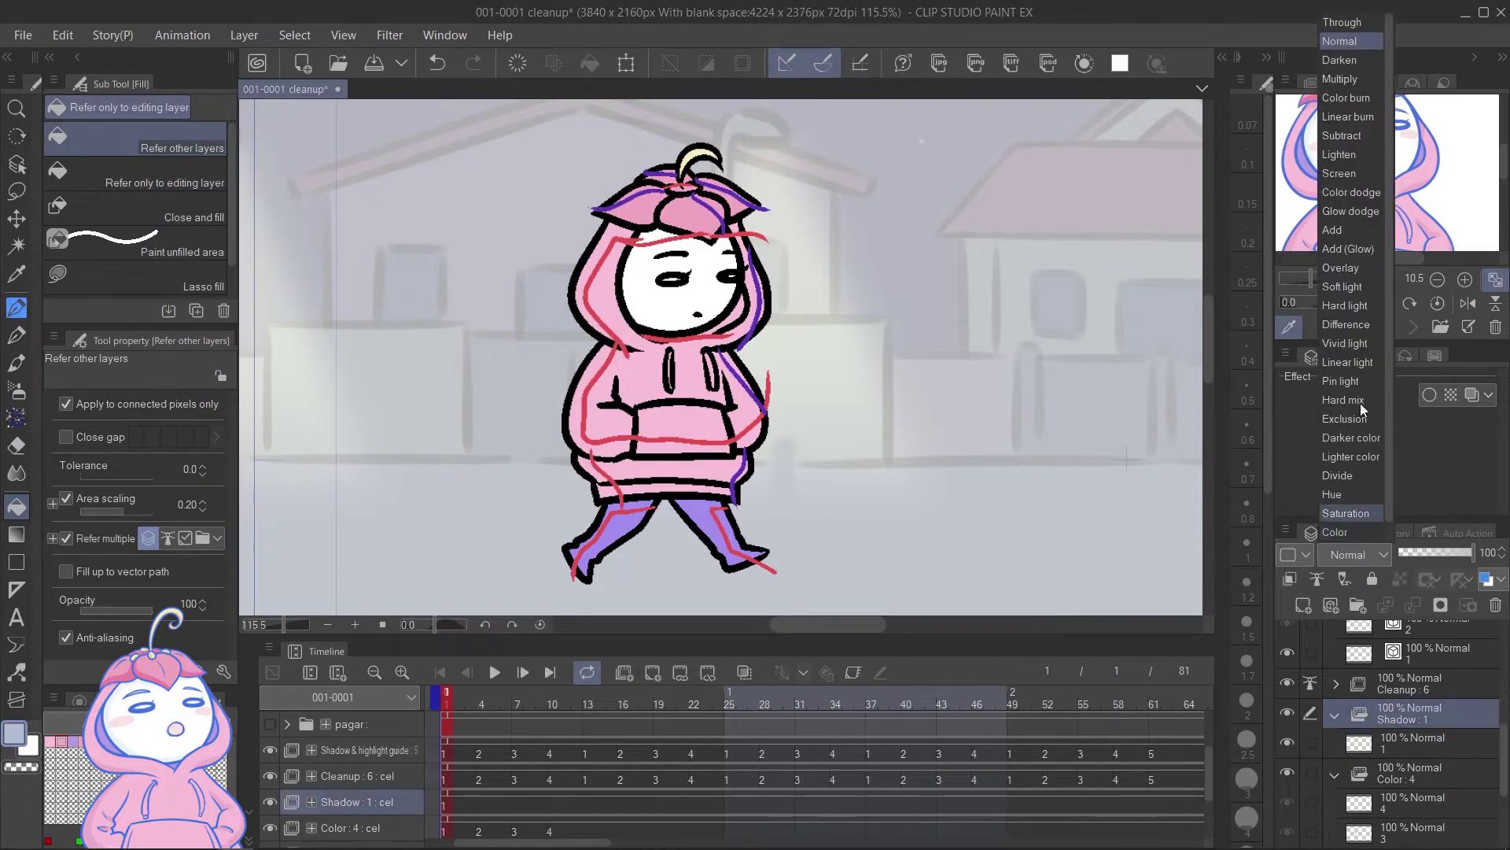
{"action": "left_click", "coordinate": [1366, 80]}
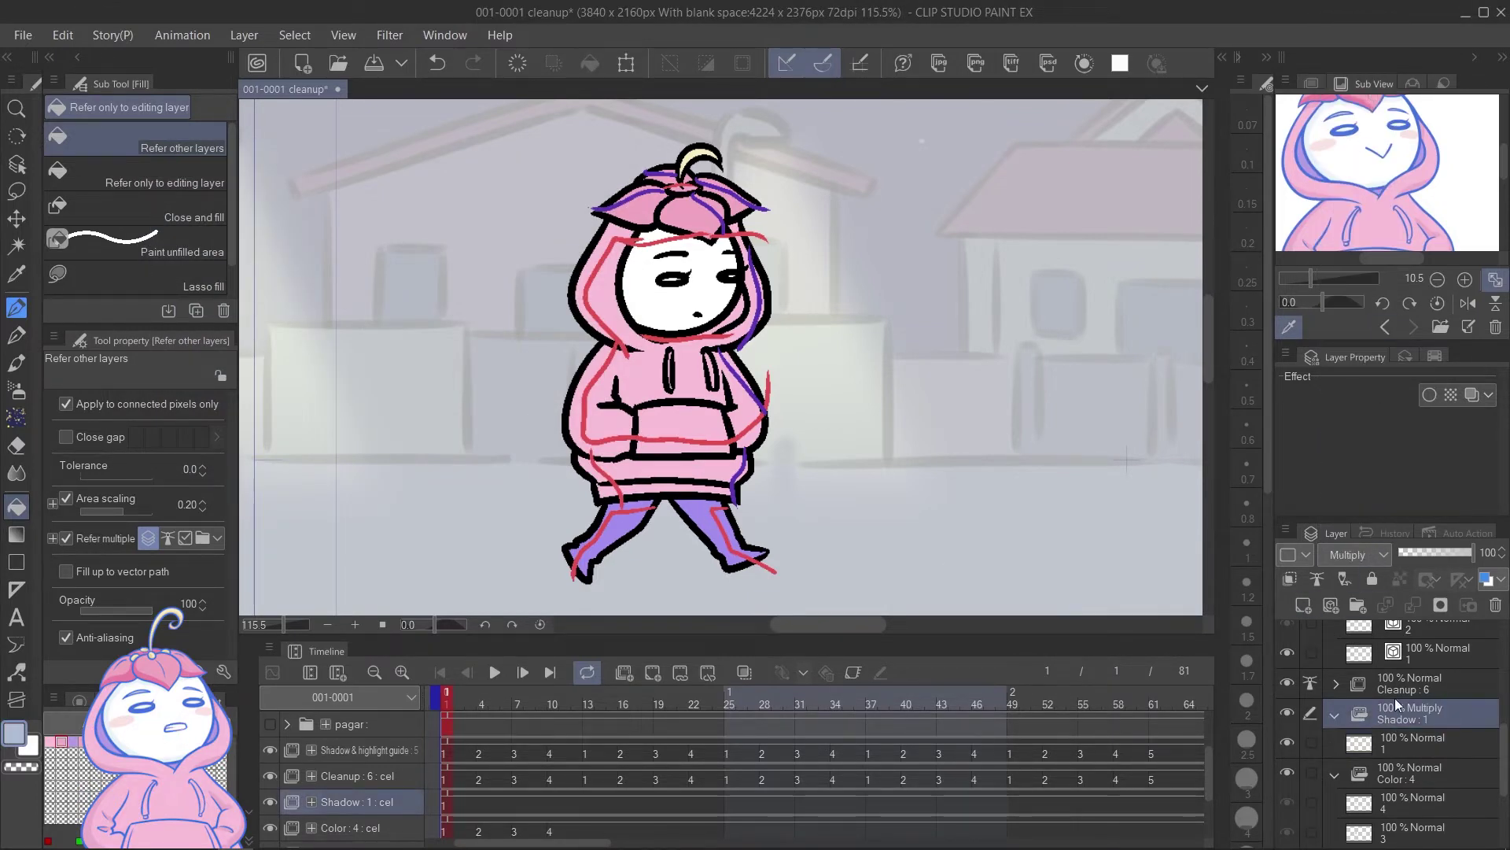
{"action": "left_click", "coordinate": [1394, 749]}
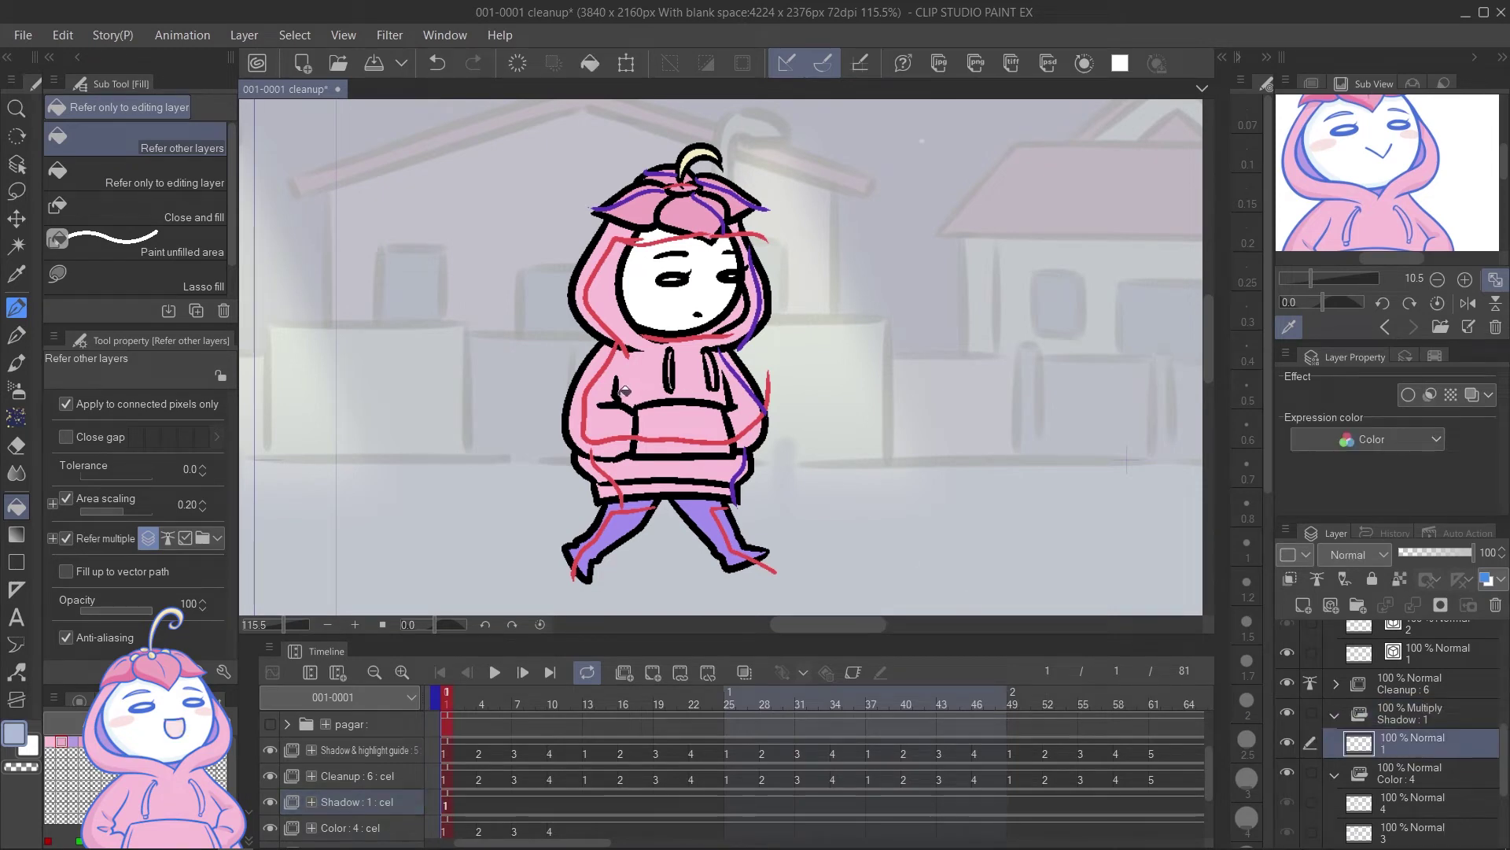
{"action": "left_click", "coordinate": [576, 419]}
Step: Shade the pocket, hem, both legs, hood, forehead gap and inner hood on frame 1
{"action": "left_click", "coordinate": [668, 449]}
{"action": "left_click", "coordinate": [588, 470]}
{"action": "left_click", "coordinate": [581, 544]}
{"action": "left_click", "coordinate": [706, 525]}
{"action": "left_click", "coordinate": [588, 263]}
{"action": "left_click", "coordinate": [655, 235]}
{"action": "left_click", "coordinate": [731, 319]}
Step: Add a frame-4 Shadow cel and shade its body, pocket, legs and hood
{"action": "left_click", "coordinate": [482, 703]}
{"action": "left_click", "coordinate": [653, 672]}
{"action": "left_click", "coordinate": [581, 389]}
{"action": "left_click", "coordinate": [678, 441]}
{"action": "left_click", "coordinate": [593, 469]}
{"action": "left_click", "coordinate": [669, 516]}
{"action": "left_click", "coordinate": [589, 272]}
{"action": "mouse_move", "coordinate": [722, 195]}
{"action": "left_mouse_down"}
{"action": "mouse_move", "coordinate": [789, 290]}
{"action": "mouse_move", "coordinate": [722, 264]}
{"action": "left_mouse_up"}
Step: Add a frame-7 Shadow cel and shade its body, pocket, hem, legs, hood and forehead gap
{"action": "left_click", "coordinate": [518, 804]}
{"action": "left_click", "coordinate": [653, 672]}
{"action": "left_click", "coordinate": [631, 401]}
{"action": "left_click", "coordinate": [731, 448]}
{"action": "left_click", "coordinate": [637, 471]}
{"action": "left_click", "coordinate": [641, 531]}
{"action": "left_click", "coordinate": [638, 263]}
{"action": "left_click", "coordinate": [785, 316]}
{"action": "left_click", "coordinate": [700, 235]}
{"action": "mouse_move", "coordinate": [730, 191]}
{"action": "left_mouse_down"}
{"action": "mouse_move", "coordinate": [795, 236]}
{"action": "mouse_move", "coordinate": [731, 236]}
{"action": "left_mouse_up"}
Step: Shade a new frame-10 Shadow cel, then hide the shading guide and scrub to check
{"action": "left_click", "coordinate": [553, 804]}
{"action": "left_click", "coordinate": [653, 673]}
{"action": "left_click", "coordinate": [662, 451]}
{"action": "left_click", "coordinate": [742, 519]}
{"action": "left_click", "coordinate": [790, 488]}
{"action": "left_click", "coordinate": [639, 393]}
{"action": "left_click", "coordinate": [754, 426]}
{"action": "left_click", "coordinate": [646, 259]}
{"action": "left_click", "coordinate": [753, 147]}
{"action": "left_click", "coordinate": [817, 277]}
{"action": "left_click_drag", "start_coordinate": [861, 396], "coordinate": [856, 410]}
{"action": "left_click", "coordinate": [270, 752]}
{"action": "left_click_drag", "start_coordinate": [481, 704], "coordinate": [551, 716]}
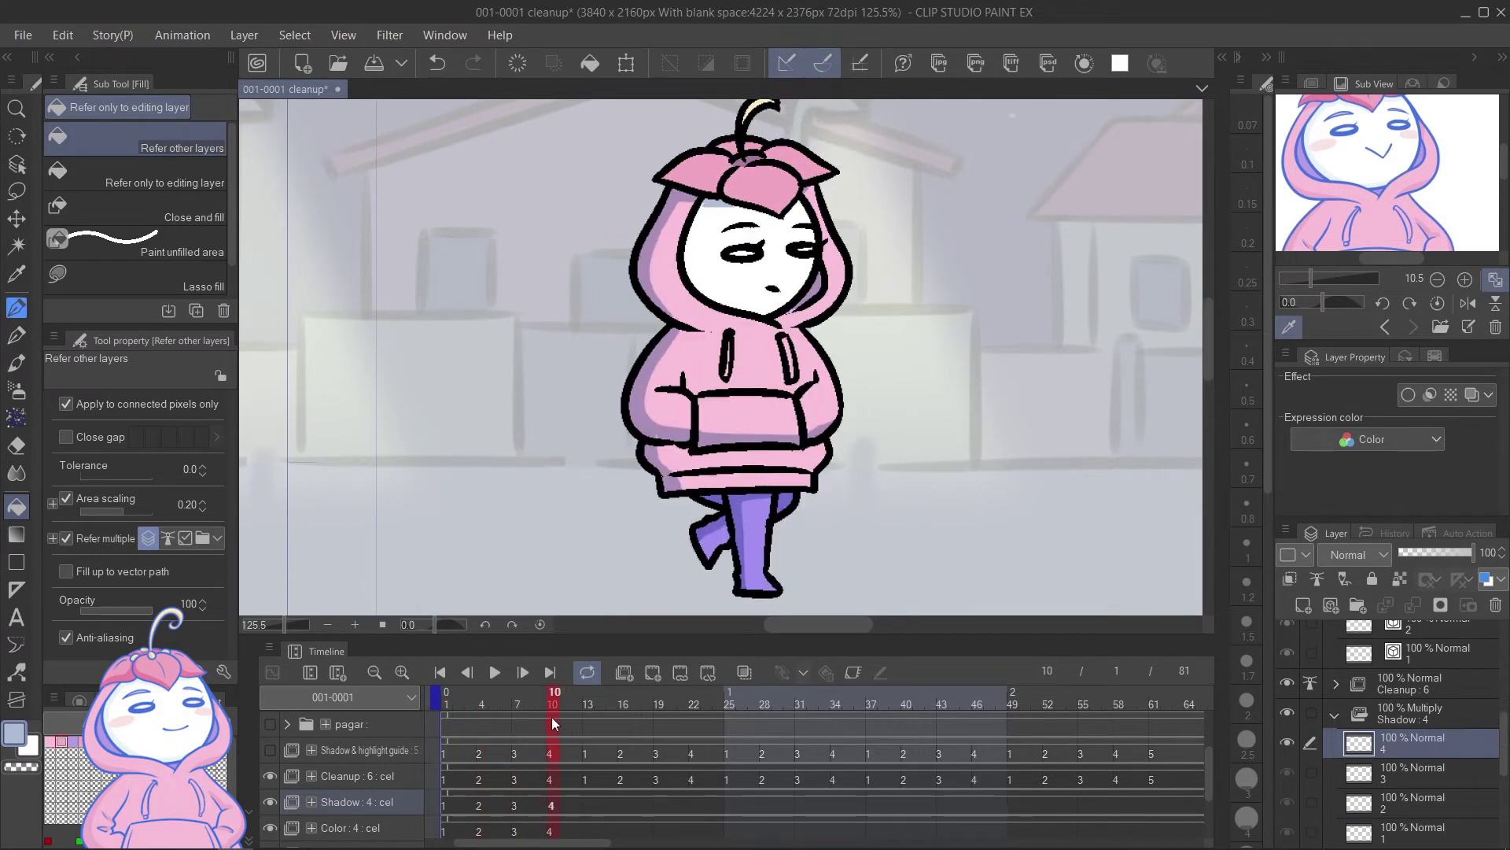
Step: Add a new animation folder named Highlight with its first cel at frame 1
{"action": "left_click", "coordinate": [625, 674]}
{"action": "left_click", "coordinate": [440, 672]}
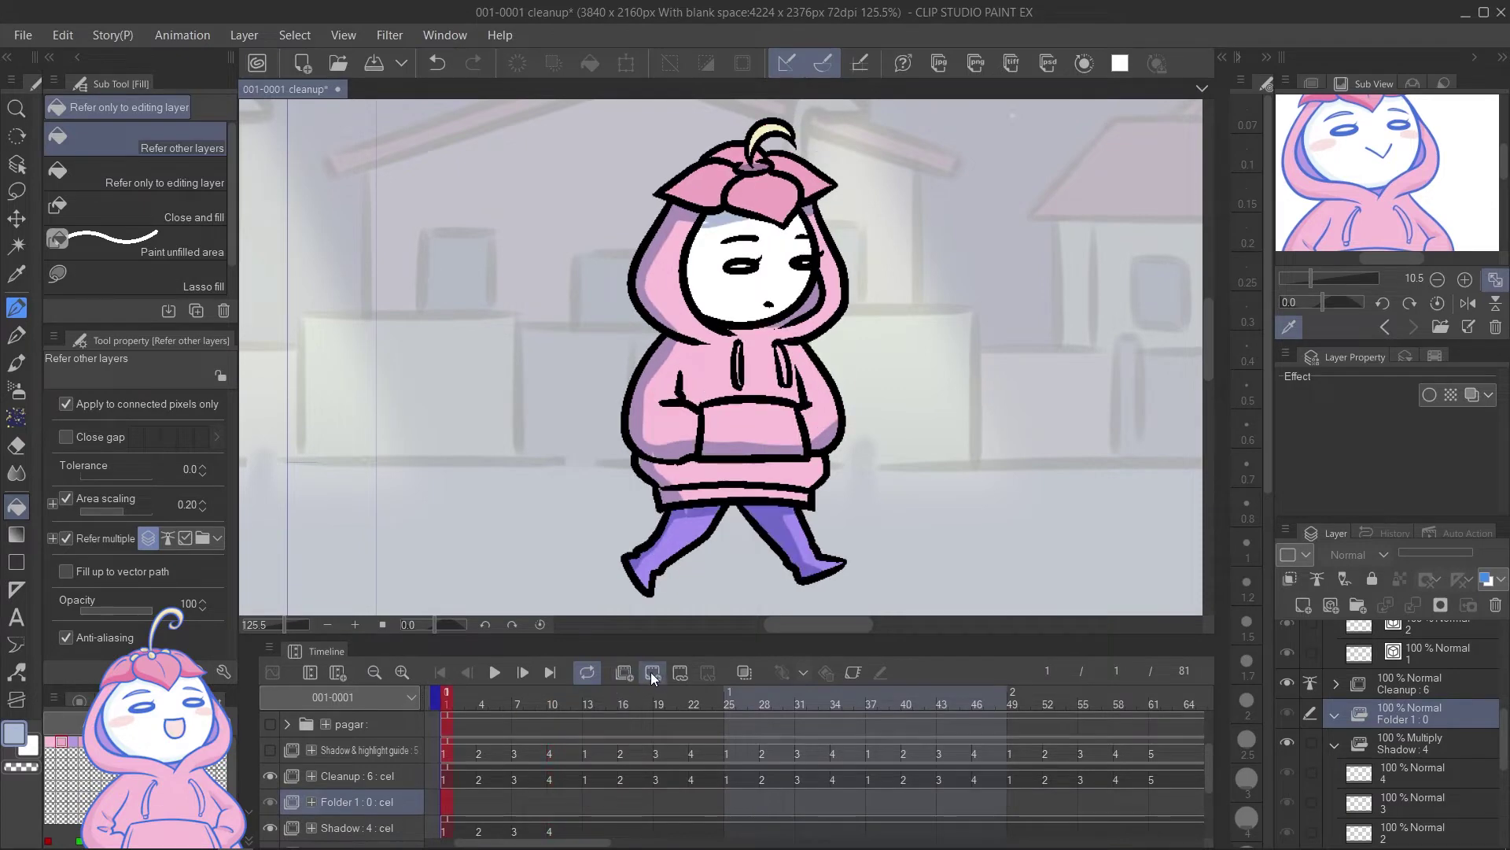
{"action": "left_click", "coordinate": [653, 673]}
{"action": "type", "text": "t"}
{"action": "key", "text": "Return"}
Step: Set the Highlight folder to Screen, pick pale cream, and fill the frame-1 highlight strips
{"action": "left_click", "coordinate": [1366, 555]}
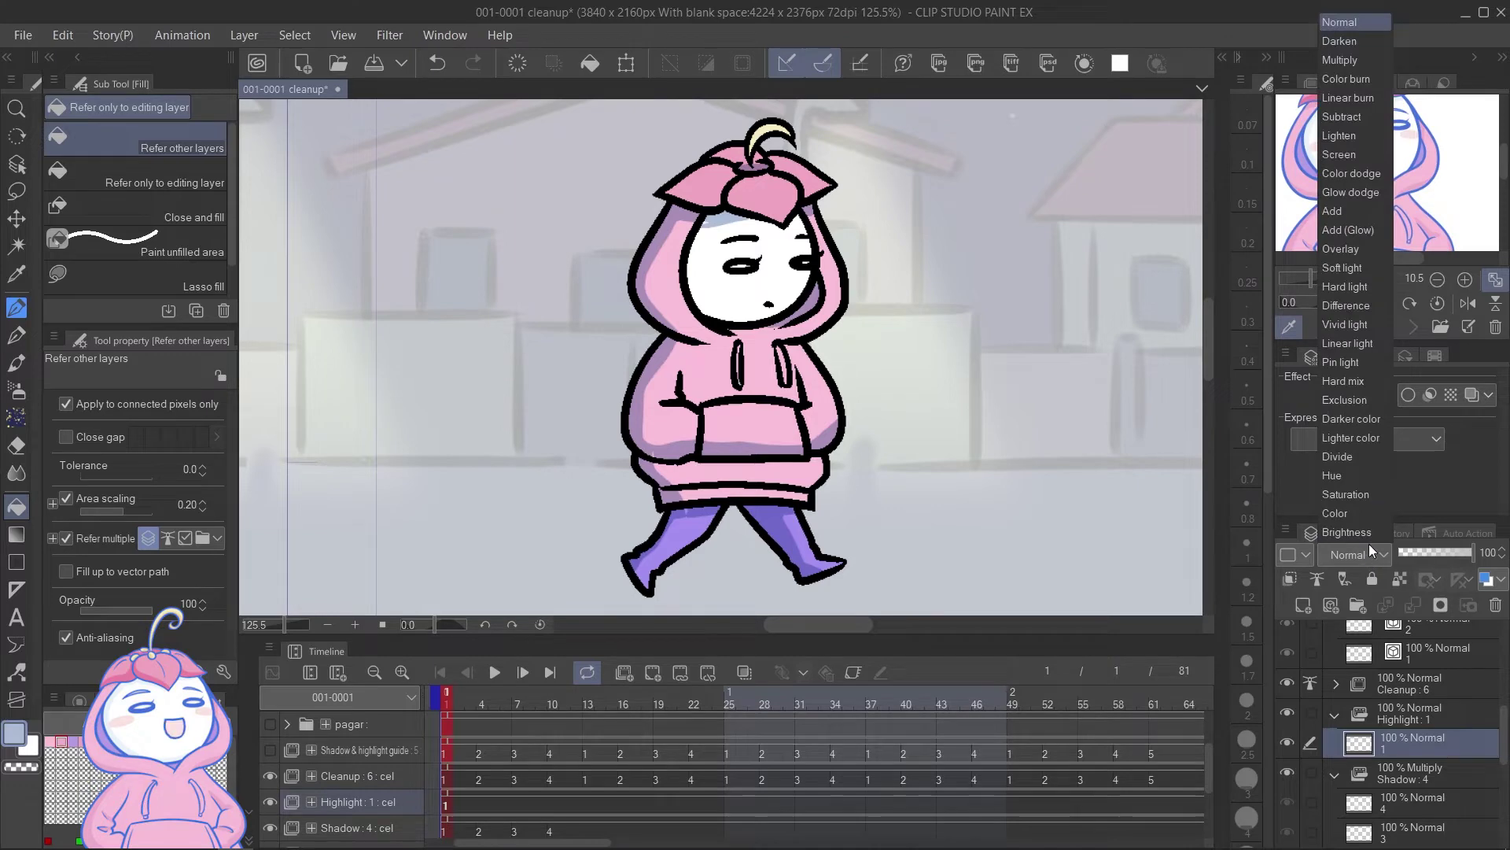
{"action": "left_click", "coordinate": [1368, 158]}
{"action": "scroll", "coordinate": [802, 172], "scroll_direction": "up", "scroll_amount": 3}
{"action": "left_click_drag", "start_coordinate": [912, 455], "coordinate": [873, 387]}
{"action": "left_click", "coordinate": [862, 429]}
{"action": "left_click", "coordinate": [862, 428], "text": "alt"}
{"action": "left_click", "coordinate": [865, 258]}
{"action": "left_click_drag", "start_coordinate": [818, 515], "coordinate": [859, 263]}
Step: Create the frame-4 Highlight cel and fill its strip, hood and body highlights
{"action": "left_click", "coordinate": [859, 264]}
{"action": "scroll", "coordinate": [869, 378], "scroll_direction": "down", "scroll_amount": 3}
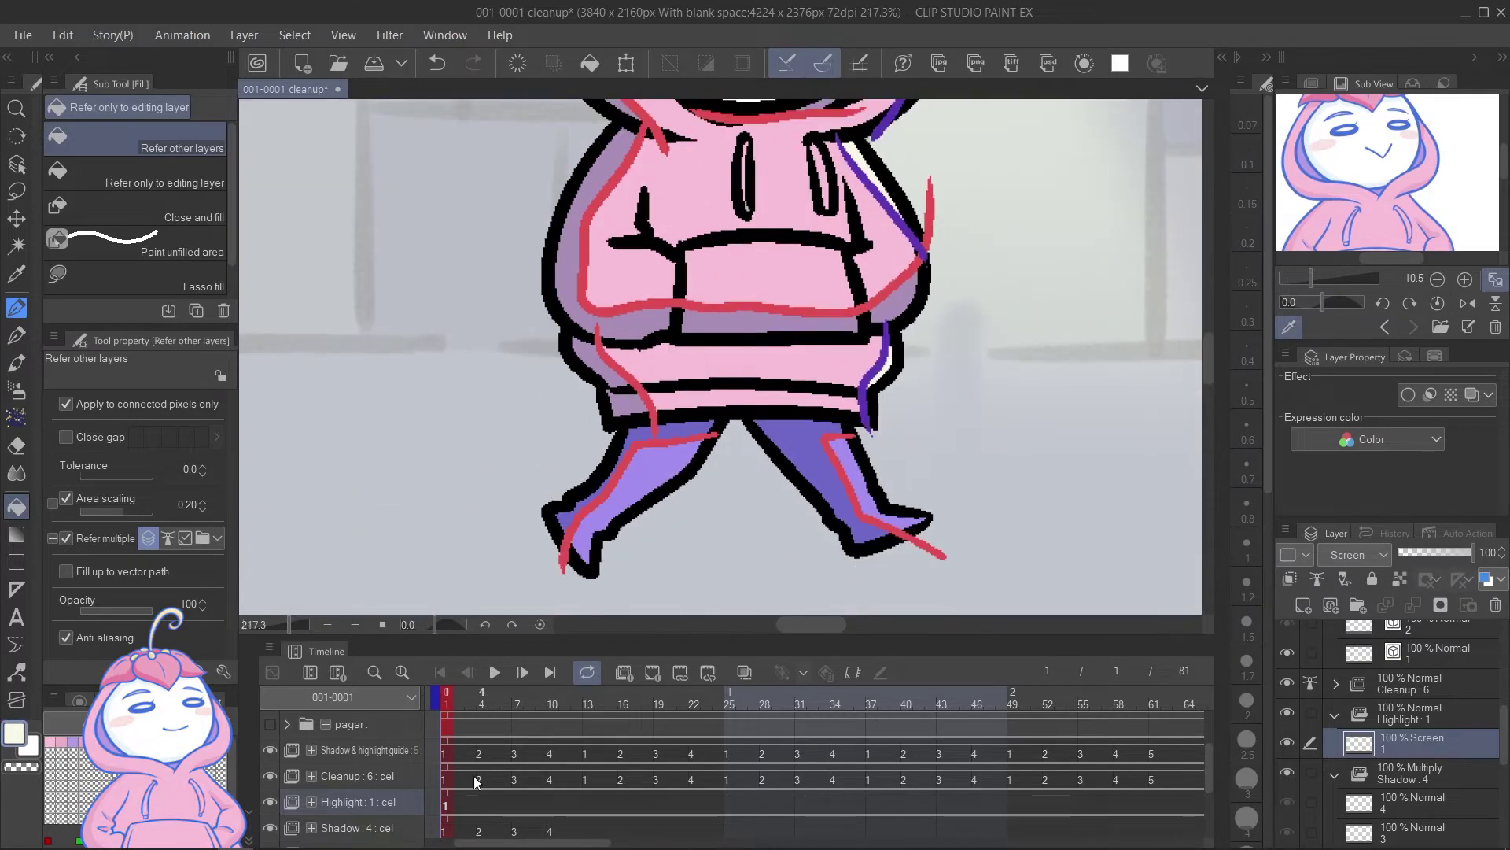
{"action": "left_click", "coordinate": [480, 804]}
{"action": "scroll", "coordinate": [859, 344], "scroll_direction": "up", "scroll_amount": 2}
{"action": "left_click", "coordinate": [860, 343]}
{"action": "left_click_drag", "start_coordinate": [860, 344], "coordinate": [850, 260]}
{"action": "left_click", "coordinate": [796, 227]}
{"action": "left_click", "coordinate": [822, 192]}
Step: Create the frame-7 Highlight cel, fill its hood and body highlights, and touch up frame 1
{"action": "left_click", "coordinate": [515, 804]}
{"action": "left_click", "coordinate": [674, 229]}
{"action": "left_click", "coordinate": [804, 252]}
{"action": "left_click", "coordinate": [445, 803]}
{"action": "left_click", "coordinate": [796, 260]}
Step: Create the frame-10 Highlight cel, fill hood, leaf, body and skirt highlights, and toggle the guide
{"action": "left_click", "coordinate": [555, 809]}
{"action": "left_click", "coordinate": [800, 239]}
{"action": "left_click", "coordinate": [870, 315]}
{"action": "left_click", "coordinate": [840, 431]}
{"action": "scroll", "coordinate": [826, 472], "scroll_direction": "down", "scroll_amount": 3}
{"action": "left_click", "coordinate": [272, 749]}
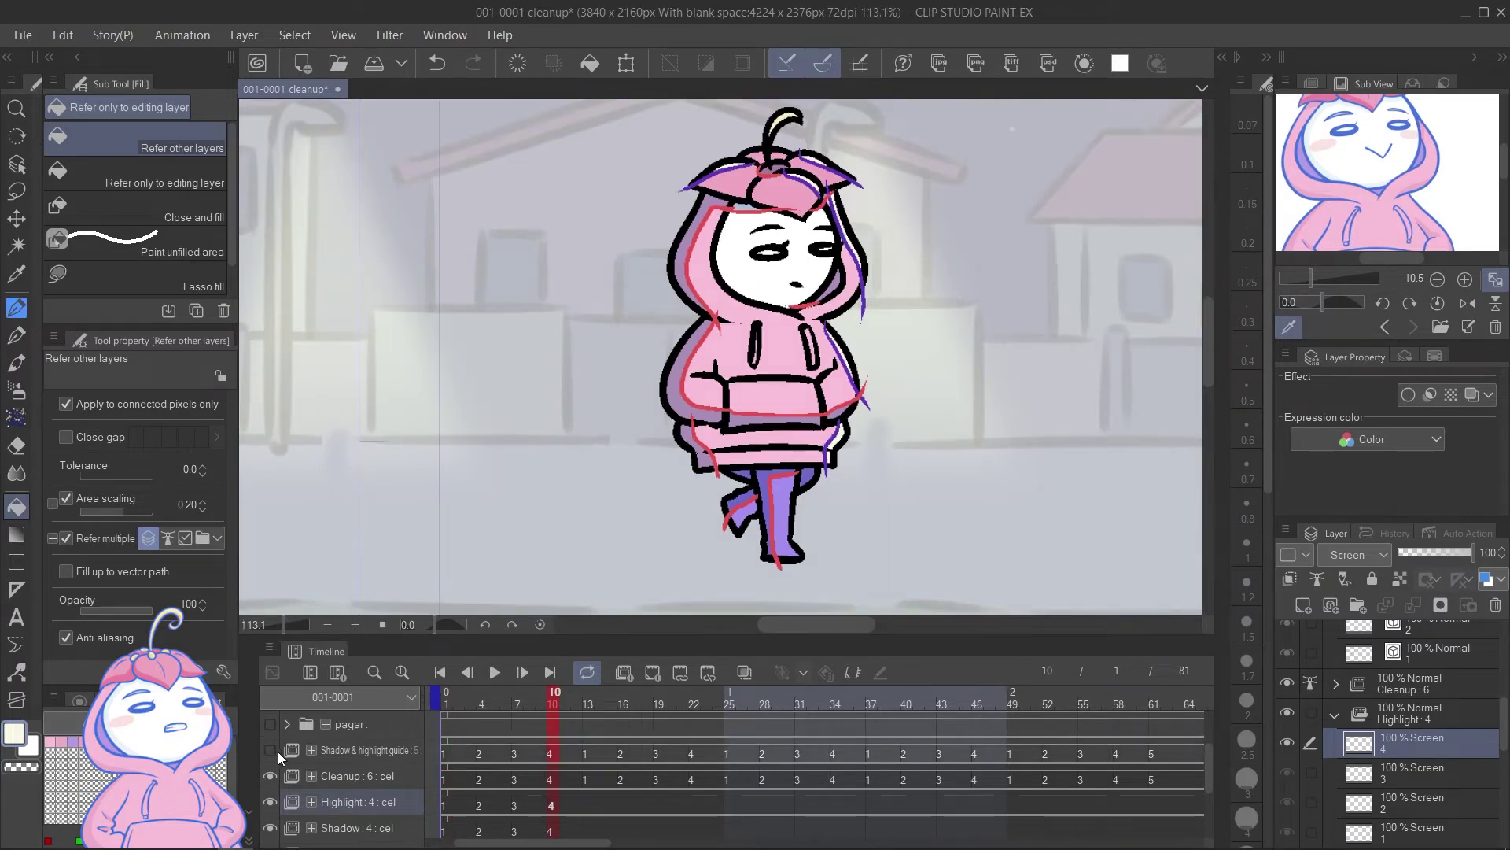
Step: Scrub back to frame 1 and enable keyframes on the Cleanup layer
{"action": "left_click_drag", "start_coordinate": [553, 700], "coordinate": [584, 707]}
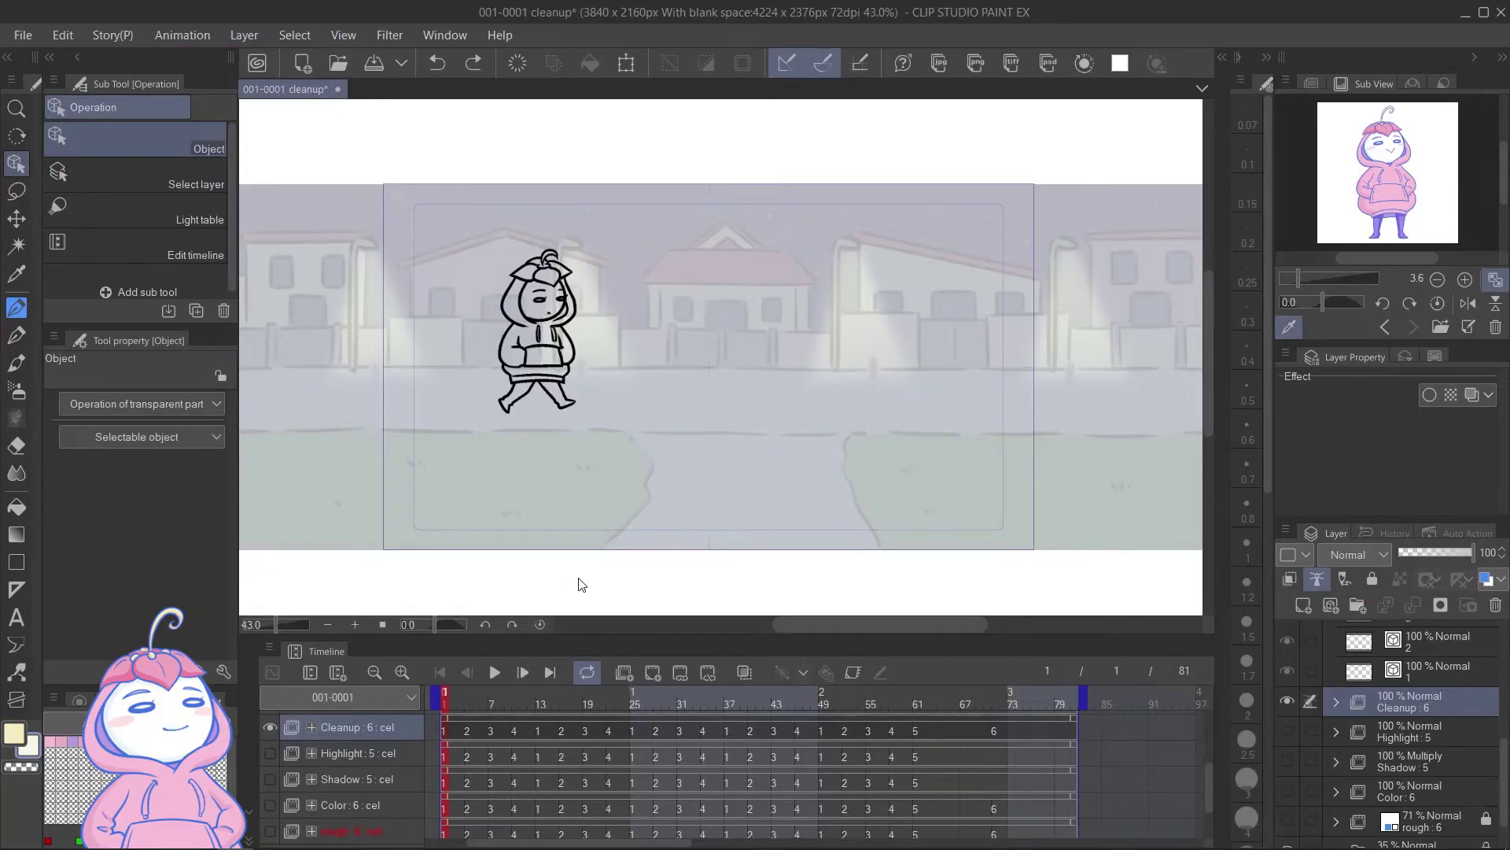
{"action": "left_click", "coordinate": [855, 673]}
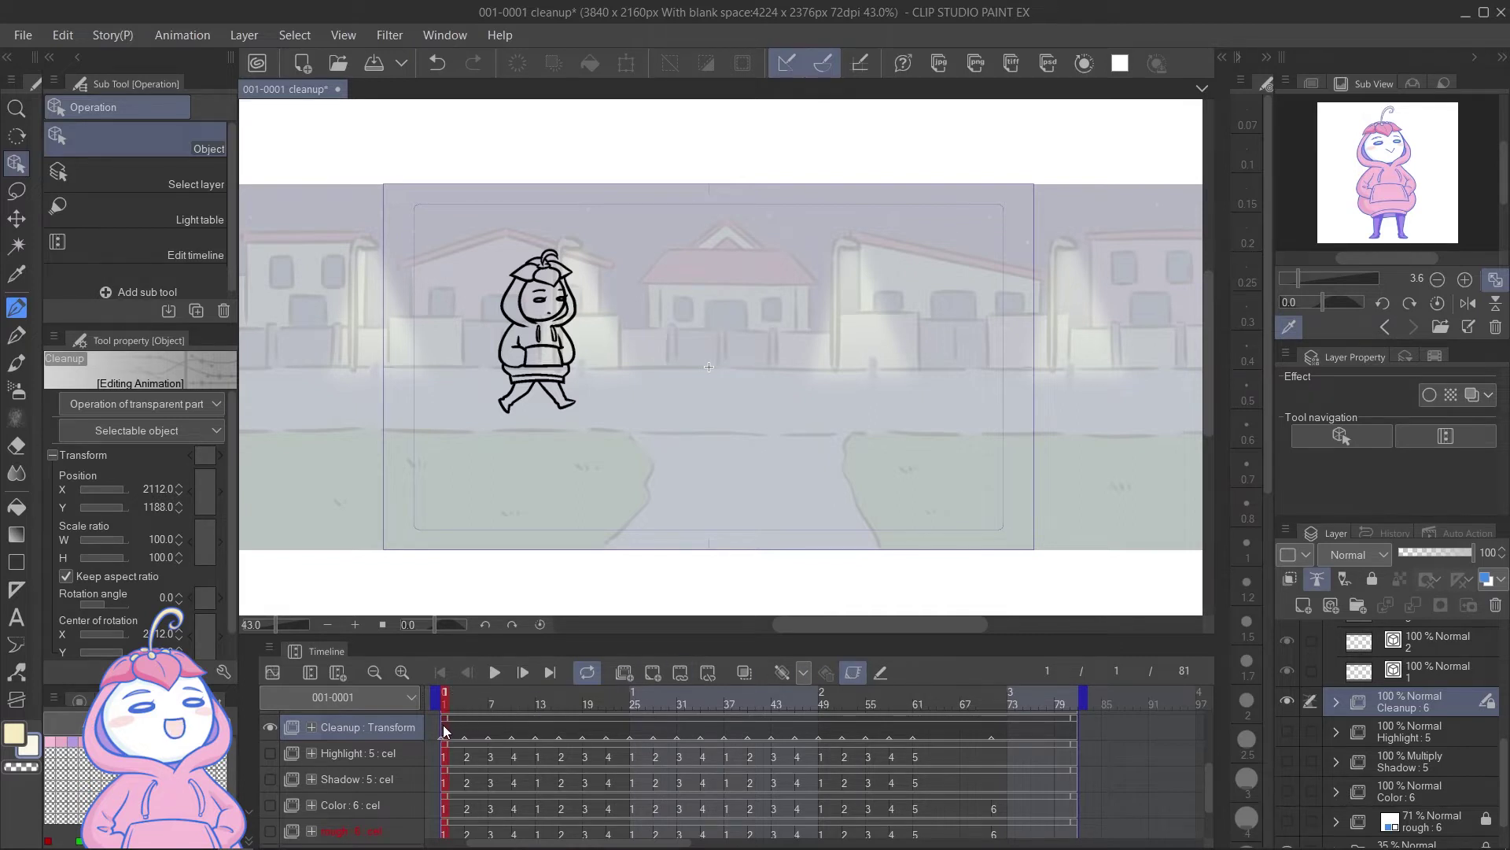
Step: Set keyframe interpolation to linear and add a starting keyframe on Cleanup
{"action": "left_click", "coordinate": [805, 672]}
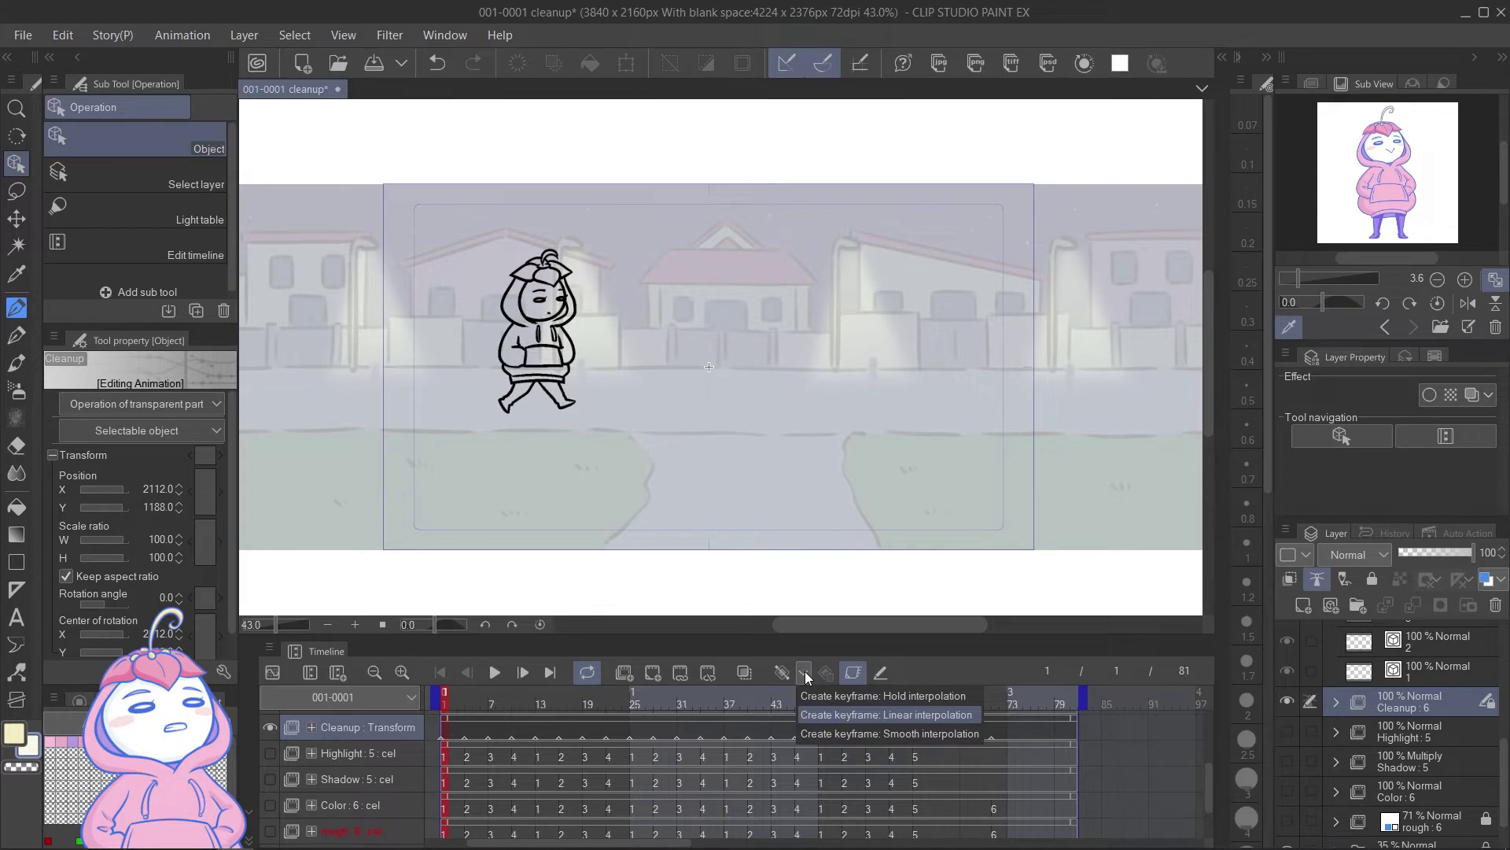
{"action": "left_click", "coordinate": [810, 714]}
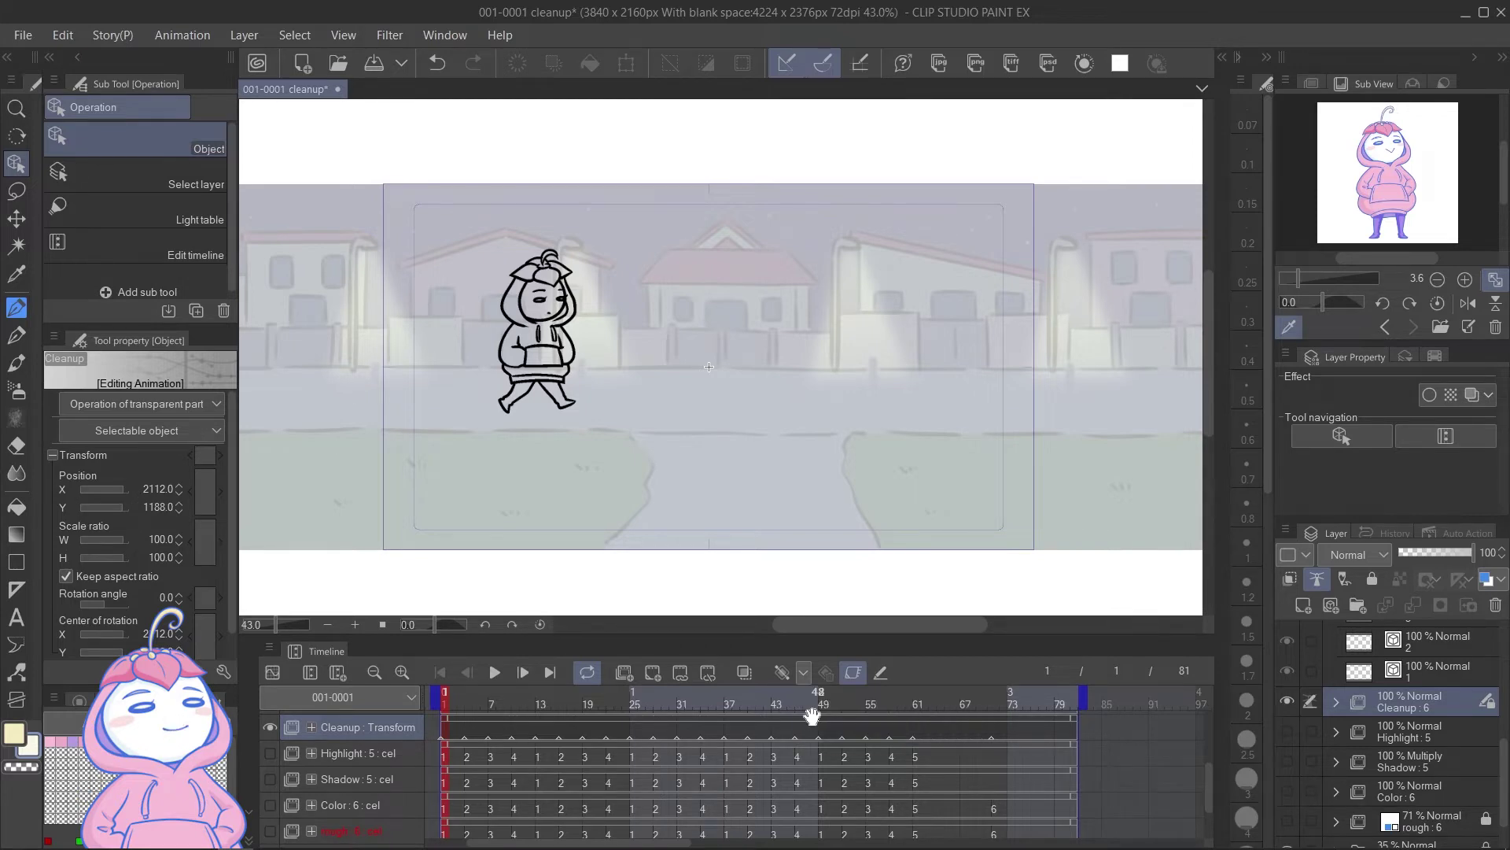
{"action": "left_click", "coordinate": [781, 673]}
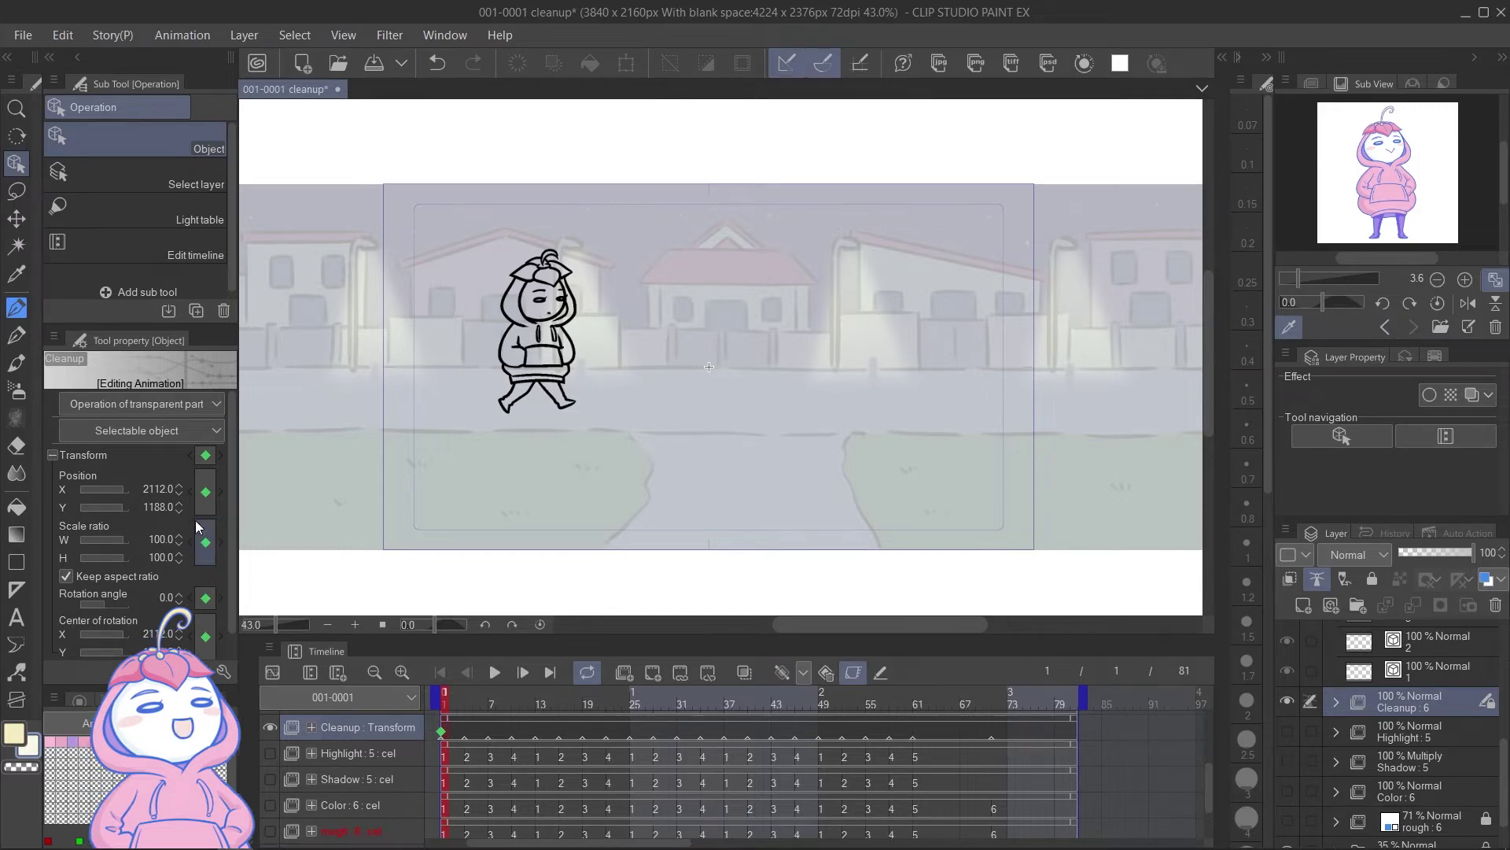
Step: Move the character right at frame 57, then shift it left on frame 1
{"action": "left_click_drag", "start_coordinate": [229, 492], "coordinate": [230, 537]}
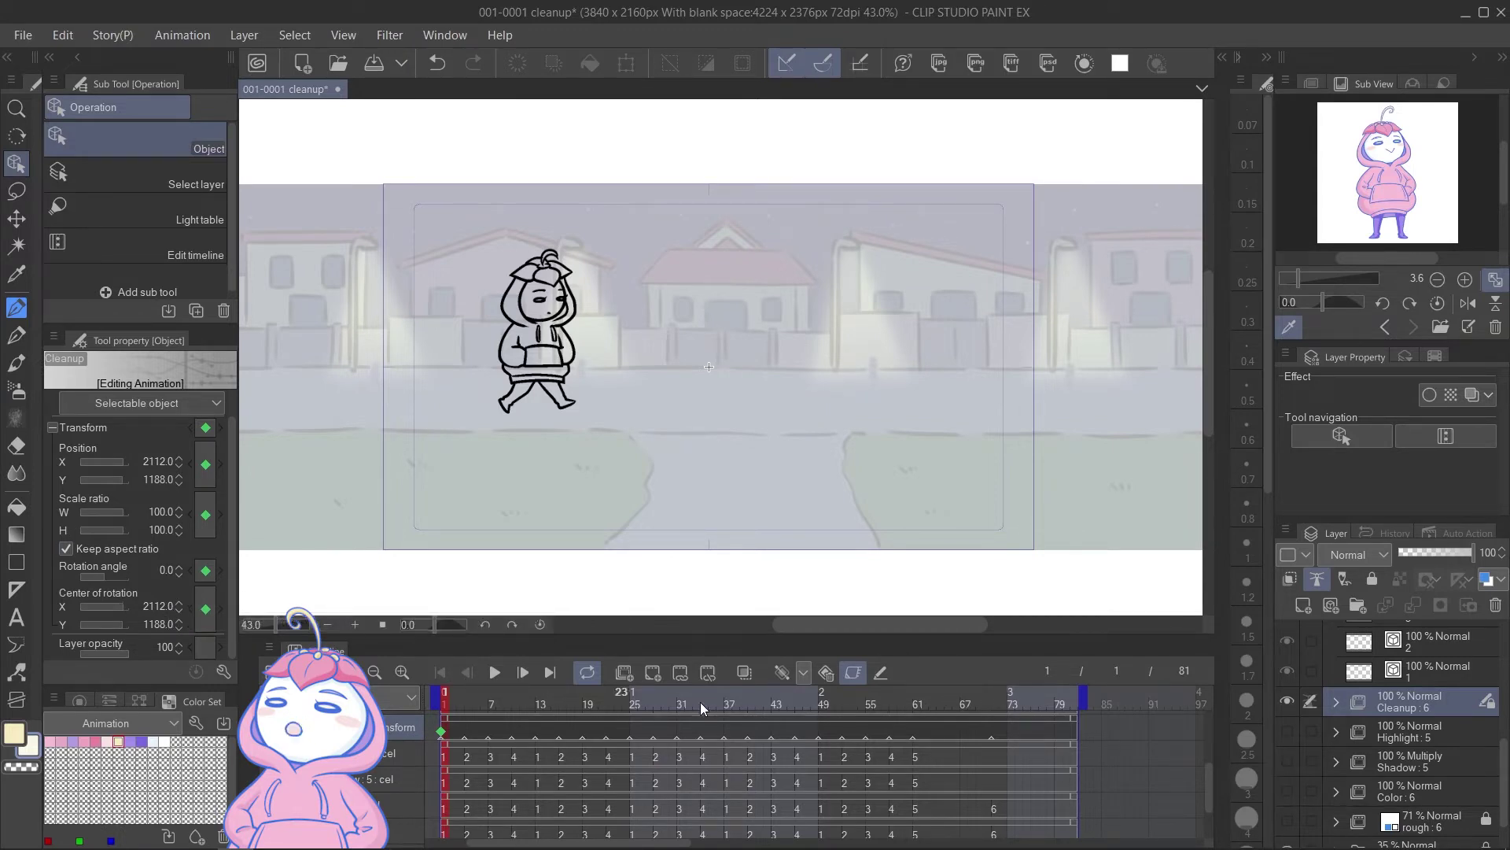
{"action": "left_click", "coordinate": [889, 731]}
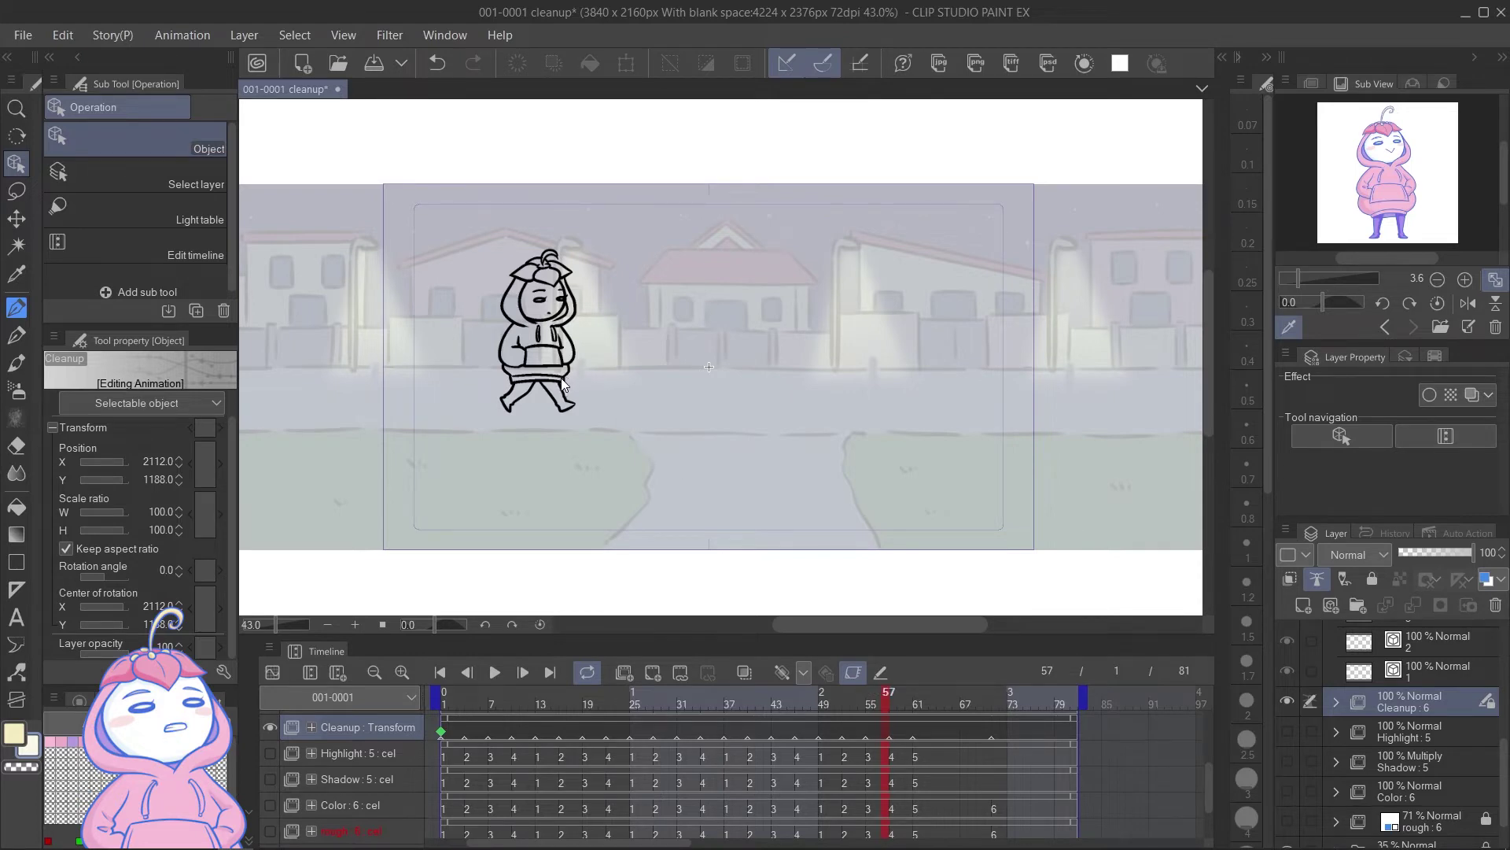
{"action": "left_click_drag", "start_coordinate": [596, 378], "coordinate": [660, 386]}
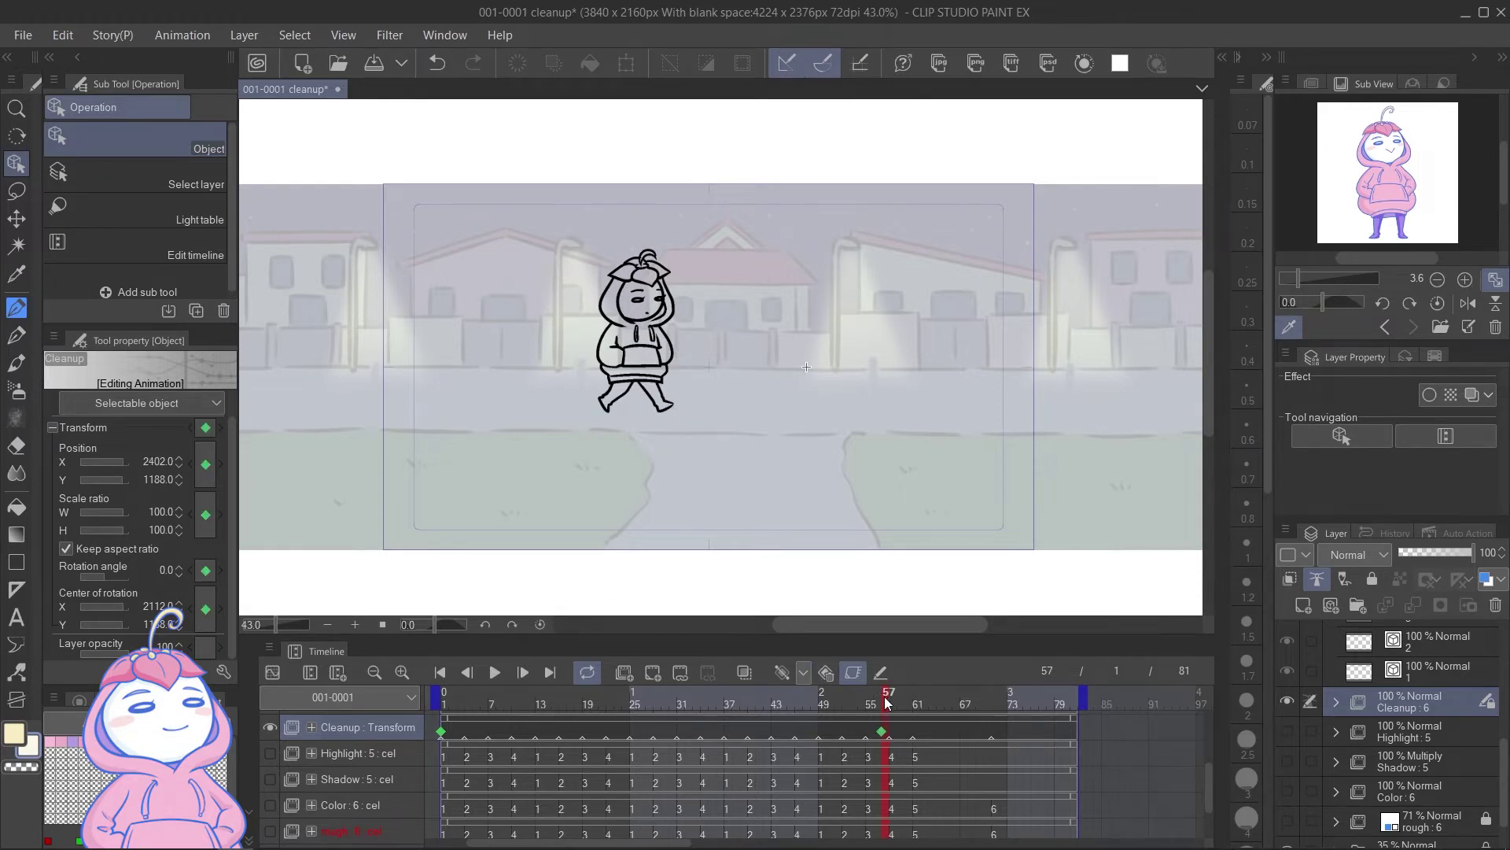
{"action": "left_click_drag", "start_coordinate": [467, 707], "coordinate": [428, 709]}
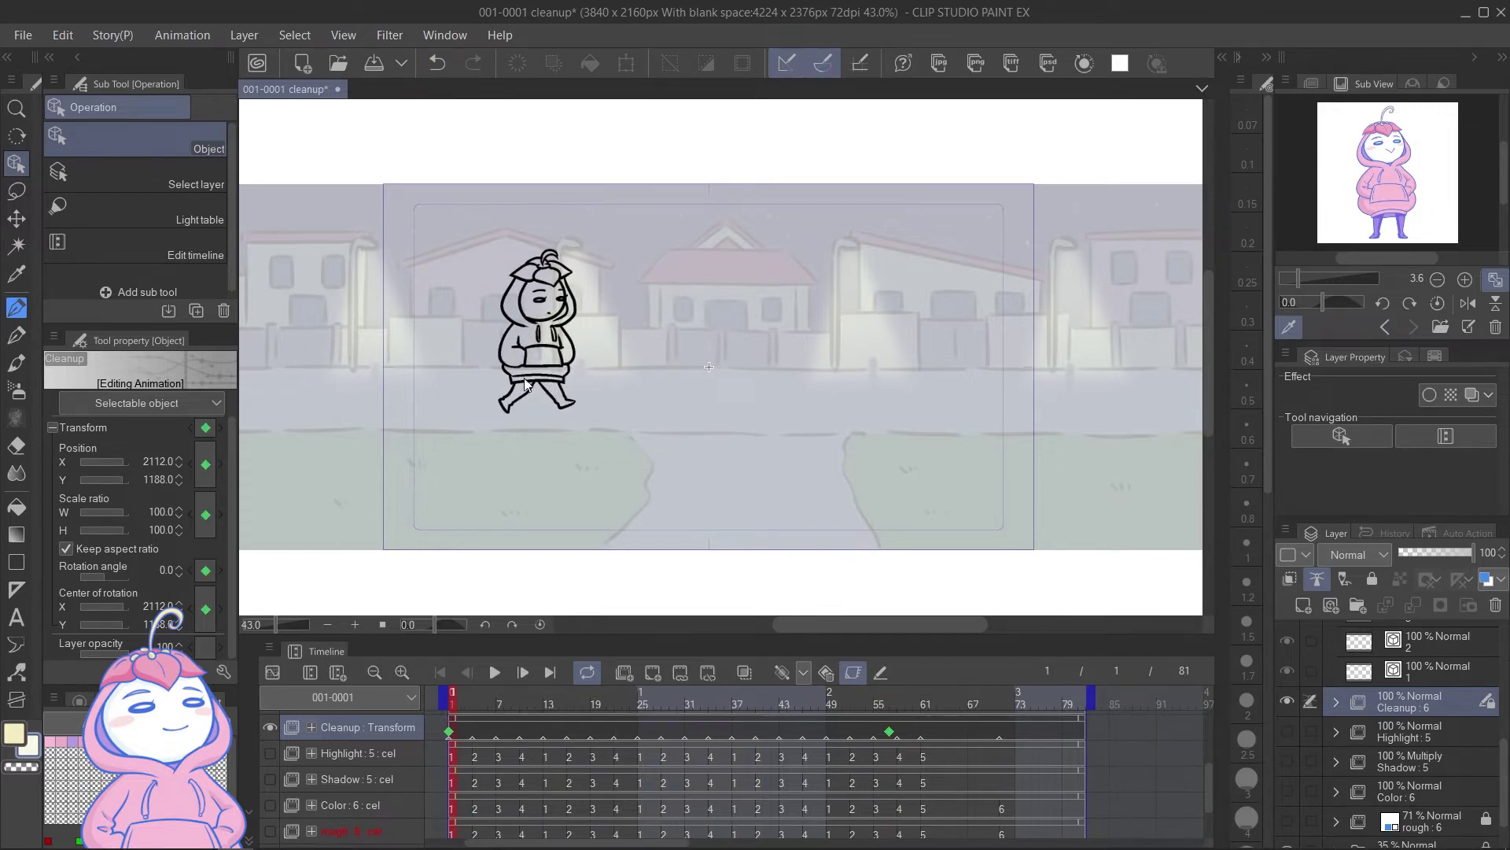
{"action": "left_click_drag", "start_coordinate": [468, 381], "coordinate": [461, 381]}
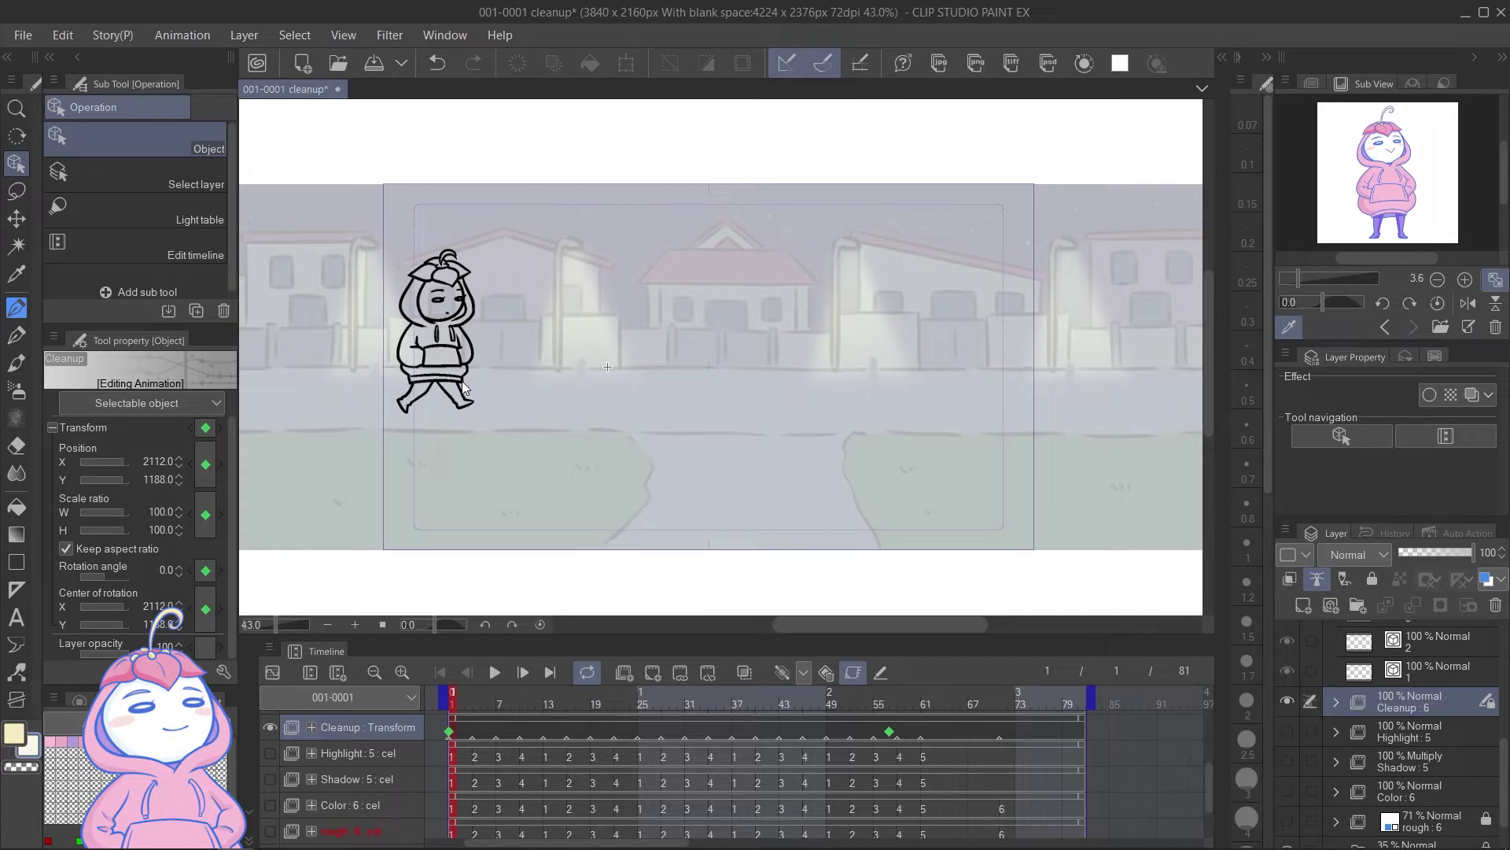
Step: Play back the animation to preview the character walking across the street
{"action": "left_click", "coordinate": [493, 673]}
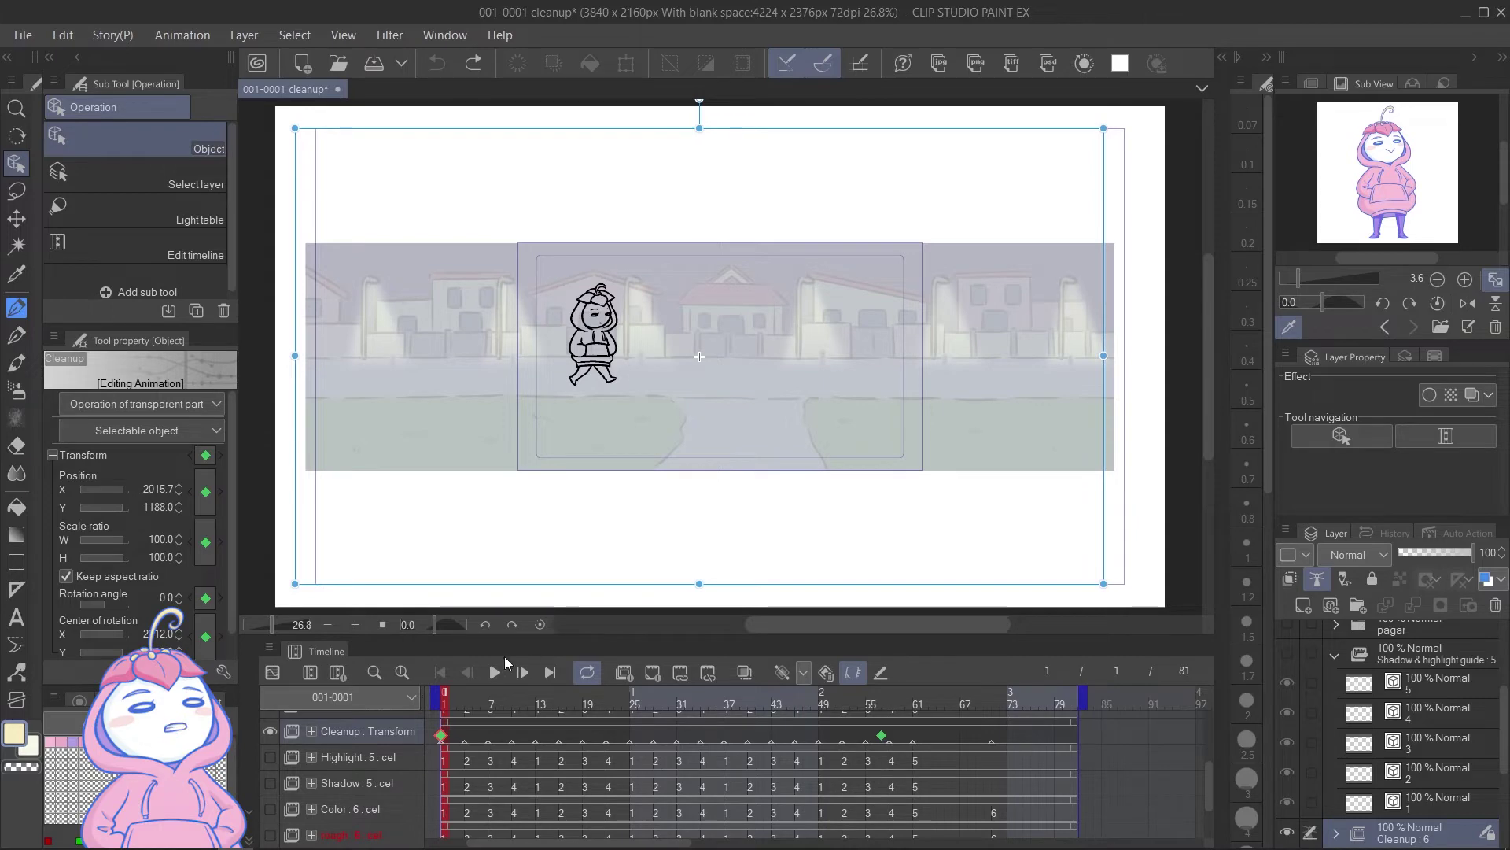
Step: Copy all the movement keyframes on the Cleanup : Transform track
{"action": "left_click", "coordinate": [273, 672]}
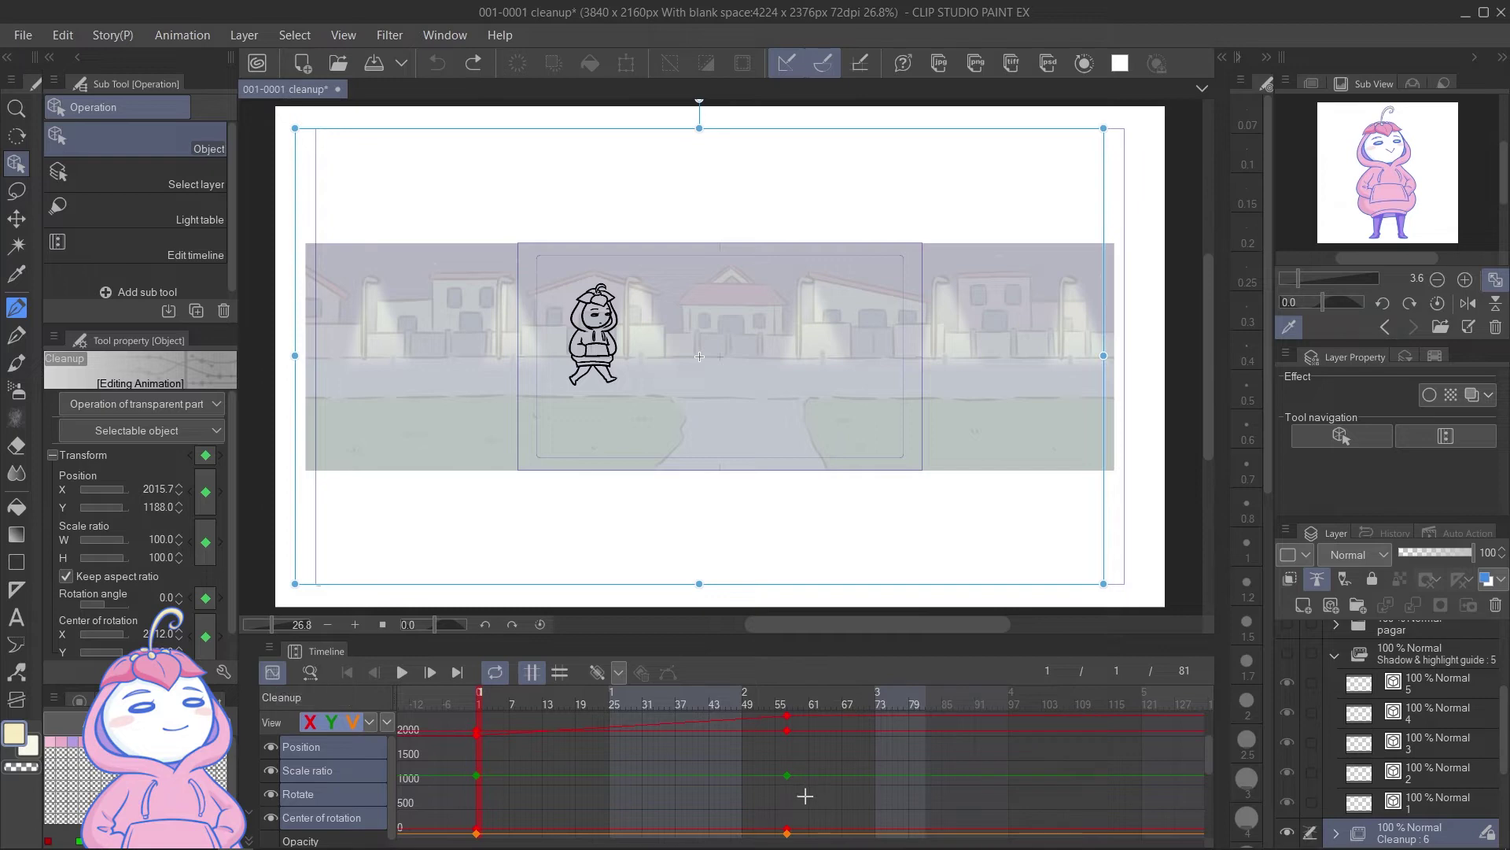
{"action": "left_click", "coordinate": [275, 675]}
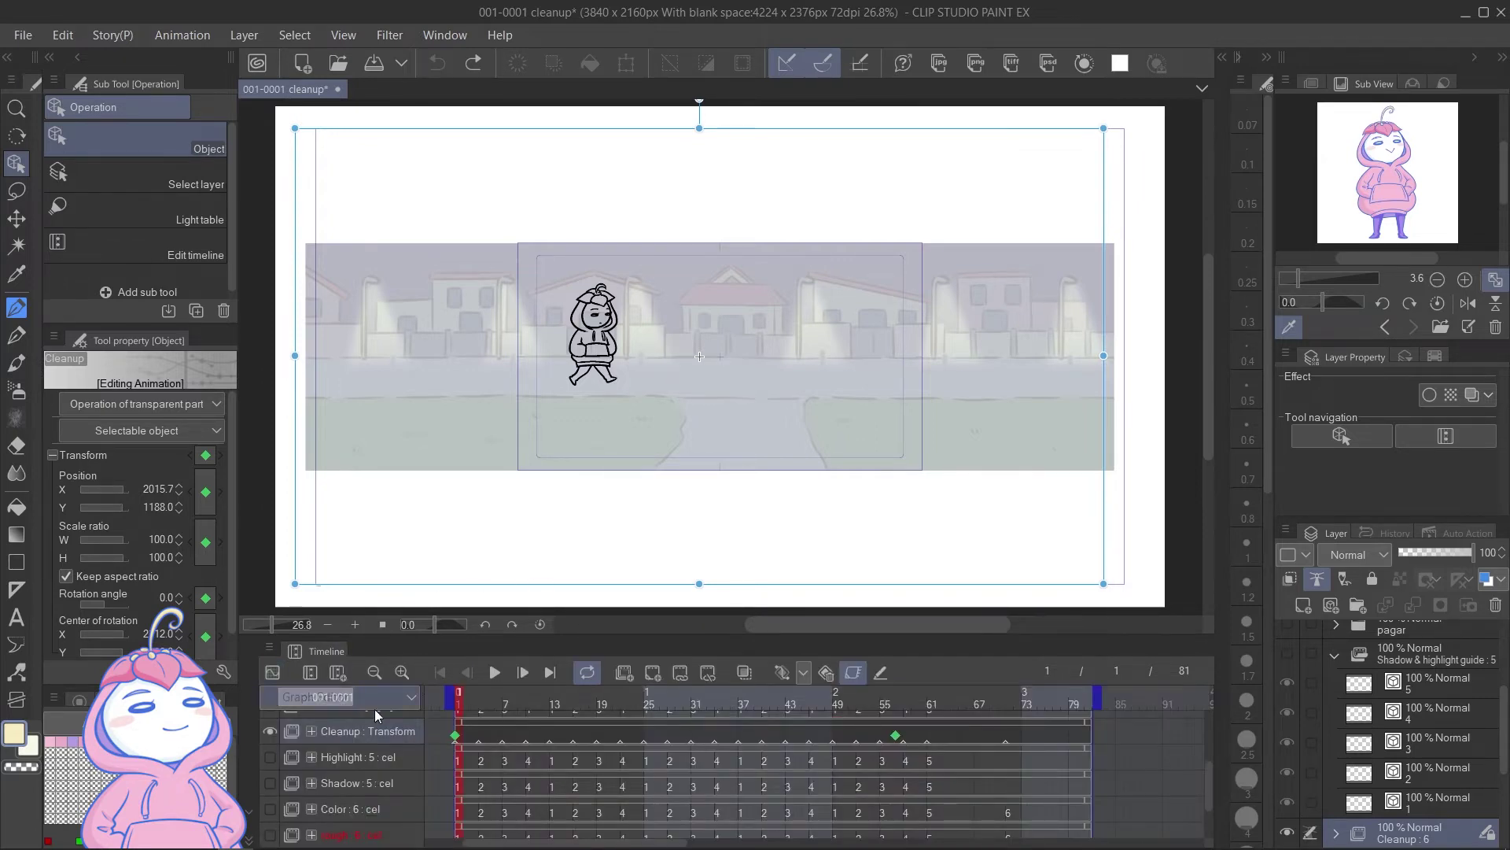
{"action": "left_click_drag", "start_coordinate": [452, 732], "coordinate": [948, 741]}
{"action": "left_click", "coordinate": [895, 736]}
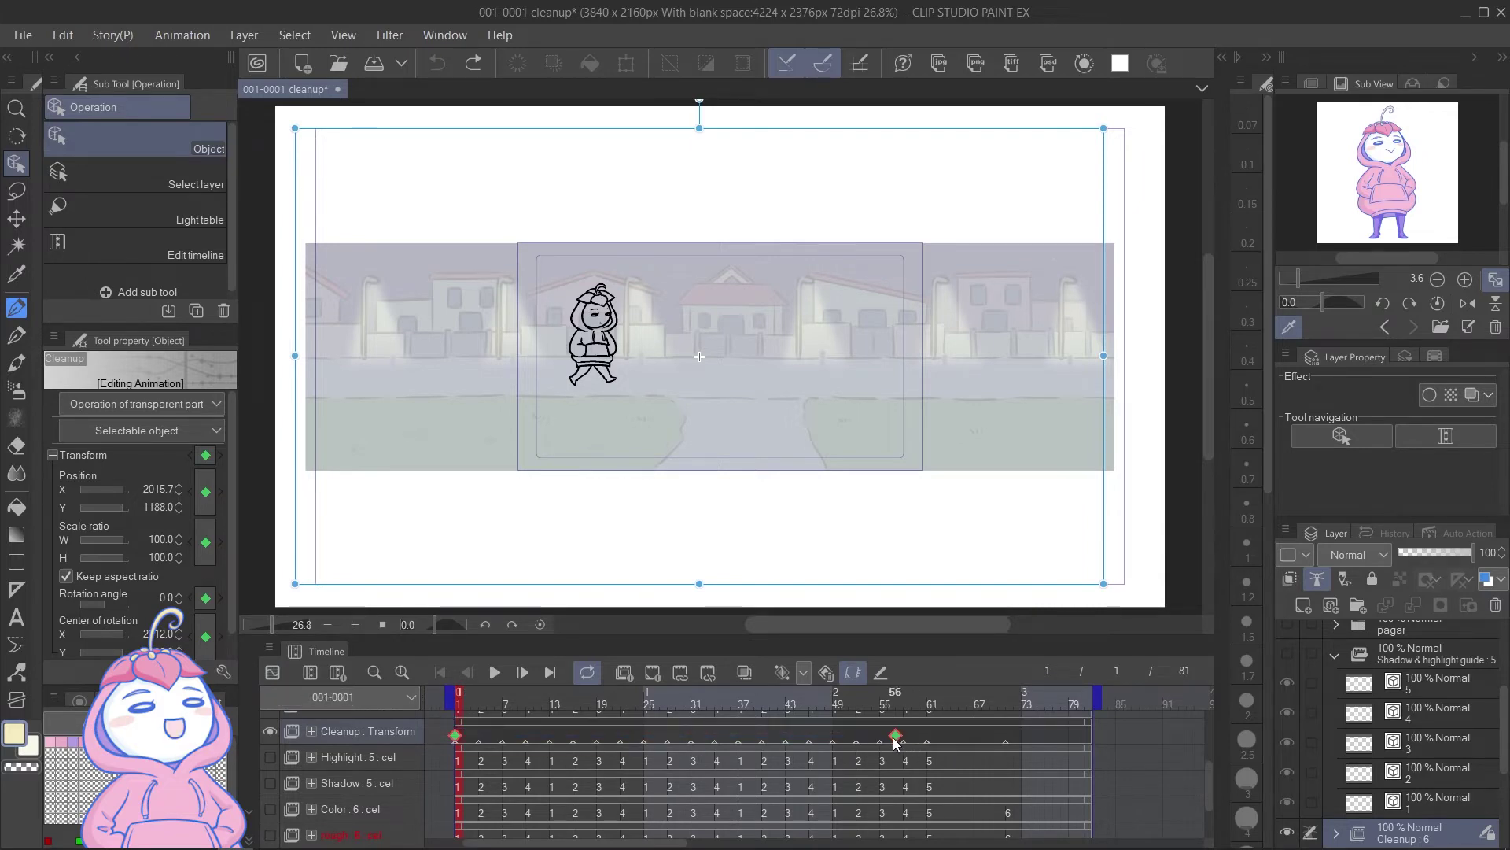
{"action": "right_click", "coordinate": [896, 736]}
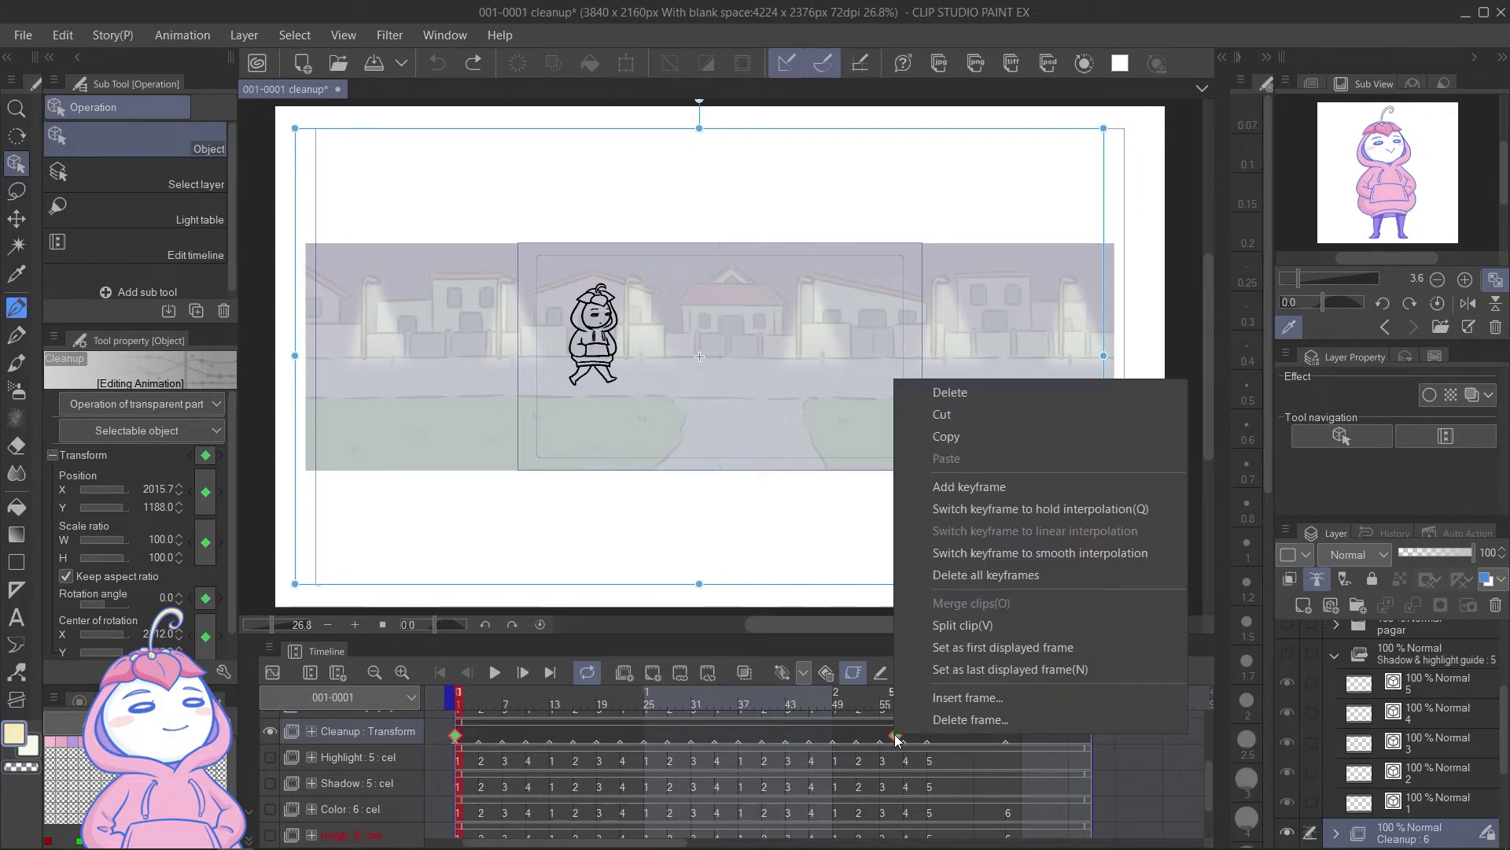
{"action": "left_click", "coordinate": [1024, 442]}
Step: Show the Color : 6 layer, enable its keyframes and paste the Cleanup movement onto it
{"action": "left_click", "coordinate": [439, 757]}
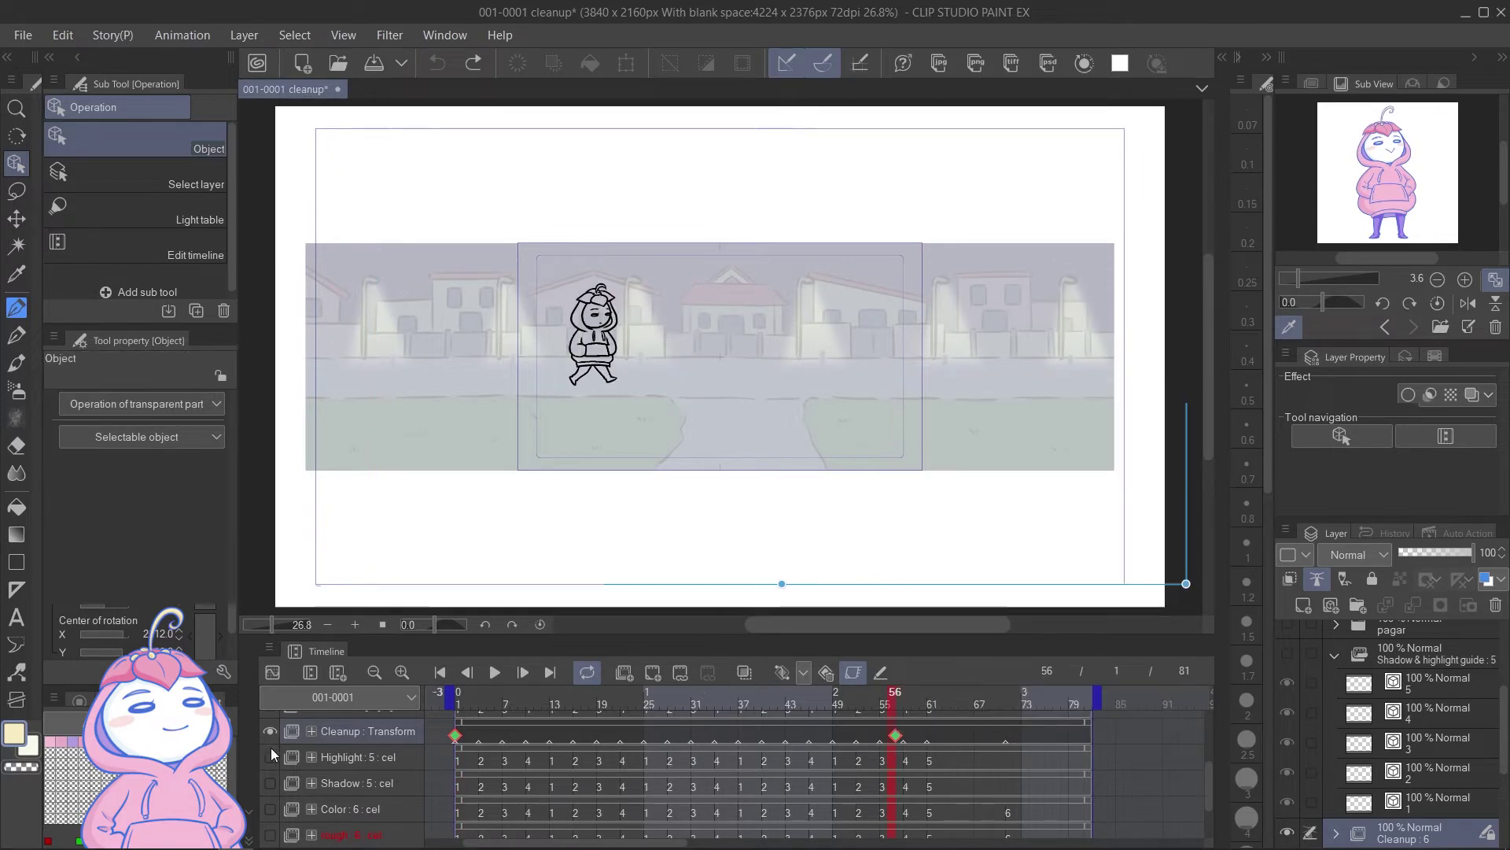
{"action": "left_click", "coordinate": [271, 809]}
{"action": "left_click", "coordinate": [460, 812]}
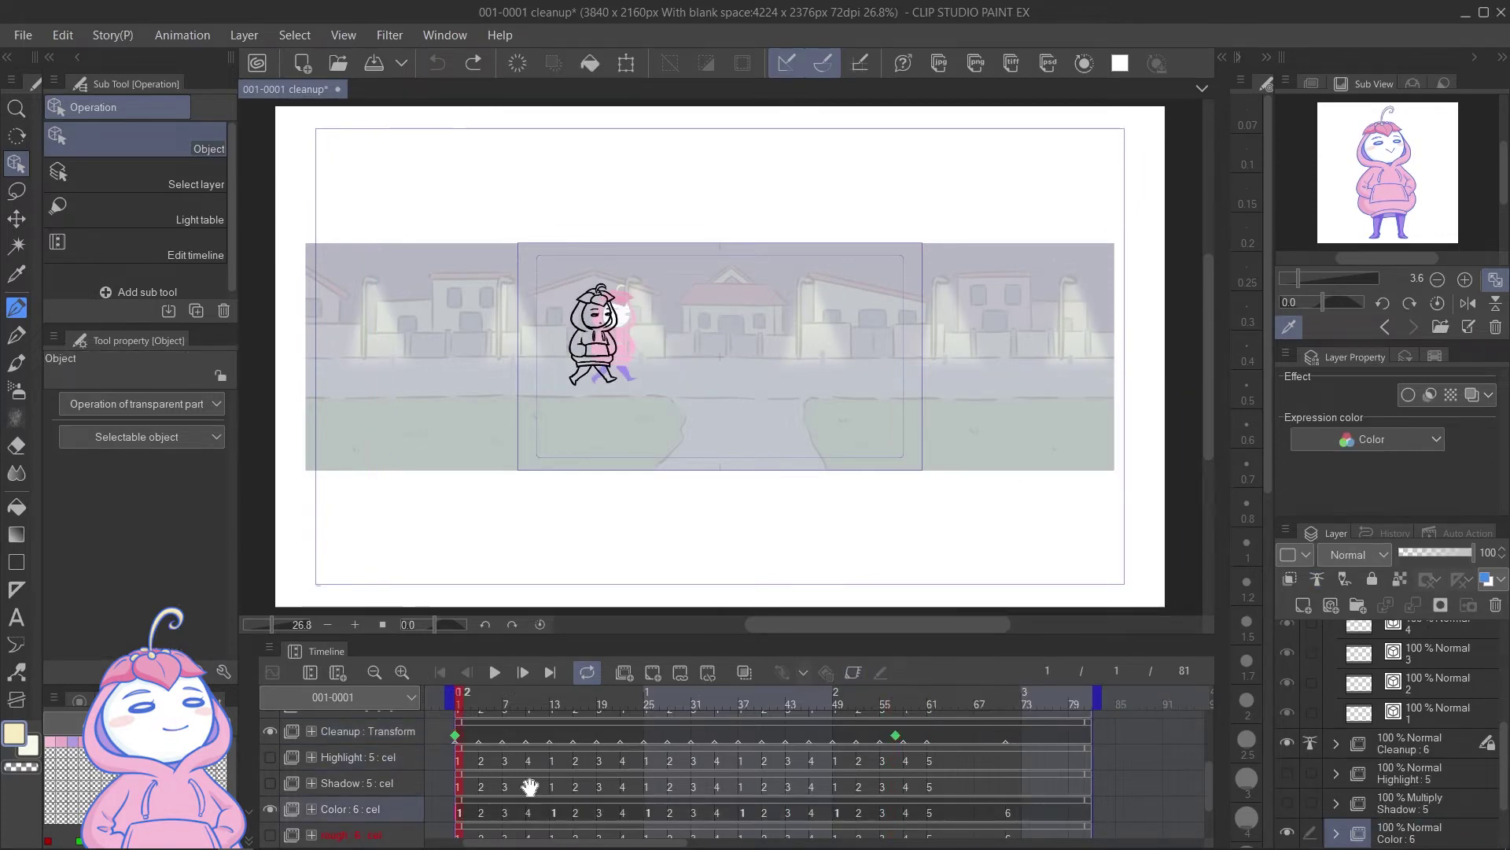
{"action": "left_click", "coordinate": [856, 673]}
{"action": "right_click", "coordinate": [461, 808]}
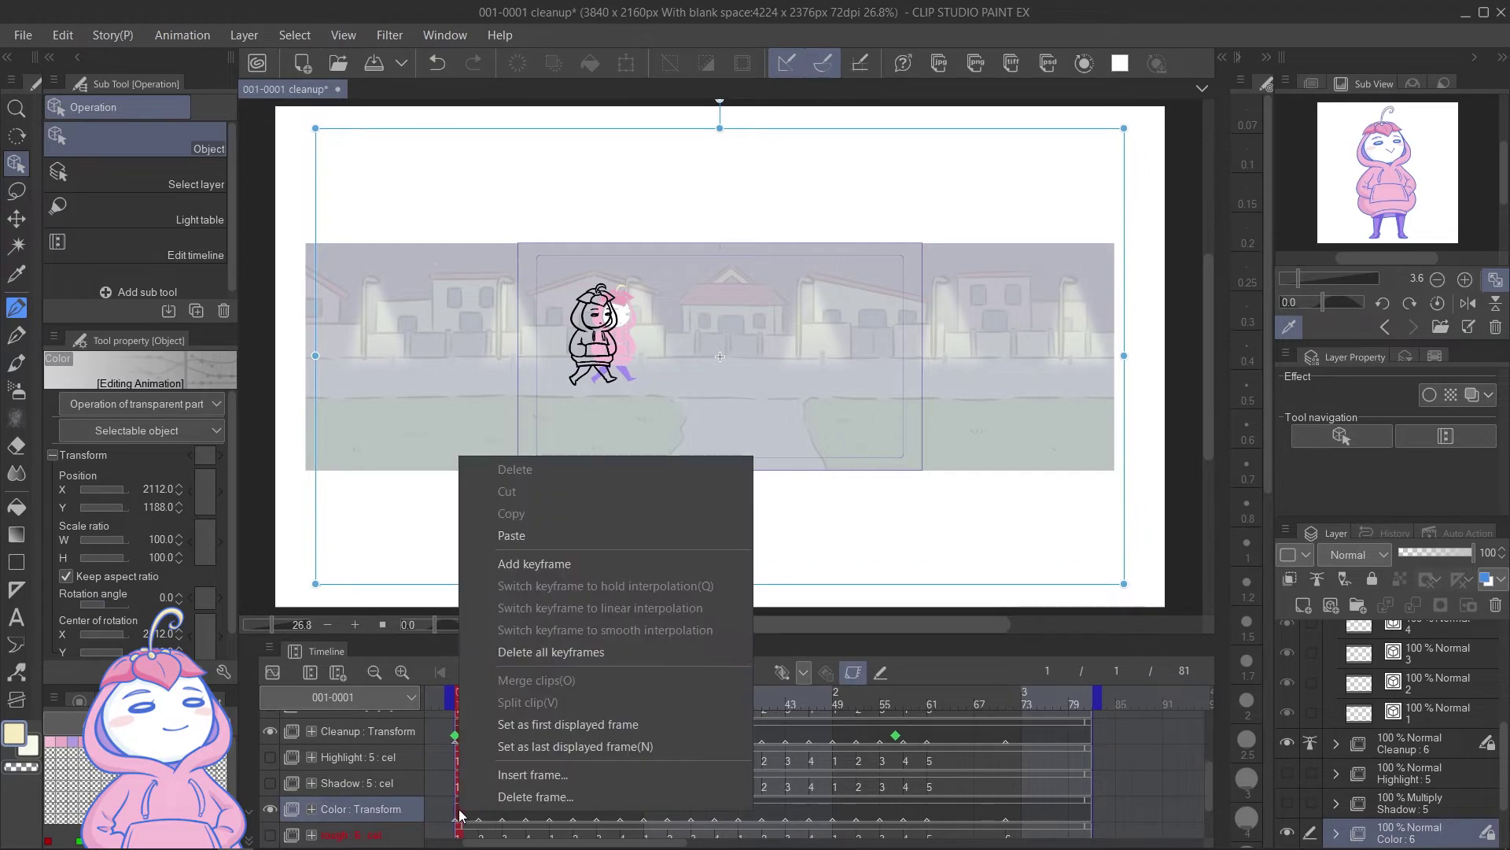
{"action": "left_click", "coordinate": [626, 550]}
Step: Show Shadow : 5 and Highlight : 5, paste the movement keyframes onto both, and preview the walk
{"action": "left_click", "coordinate": [270, 783]}
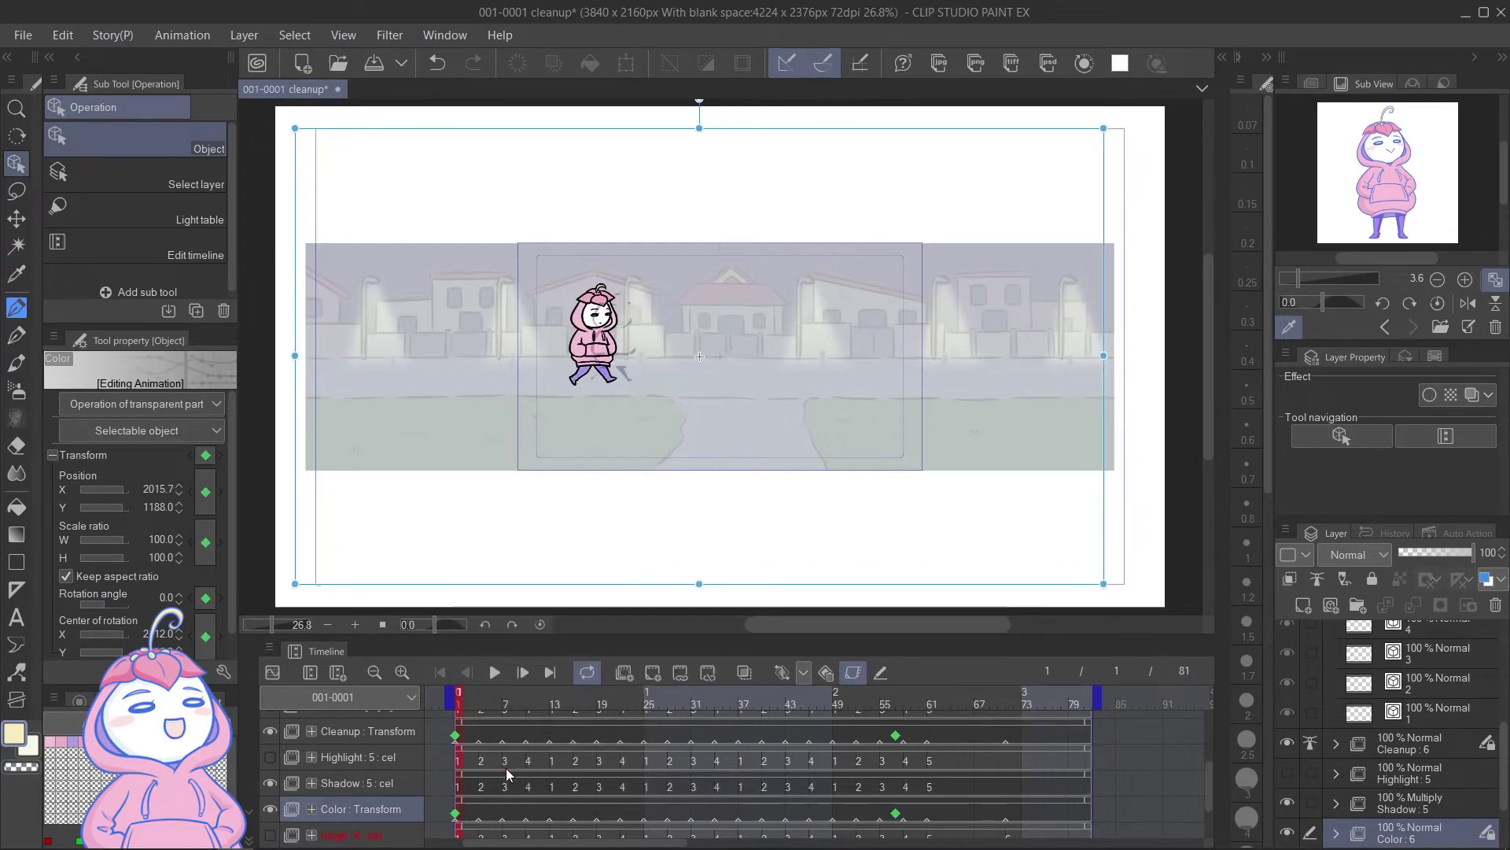
{"action": "left_click", "coordinate": [457, 787]}
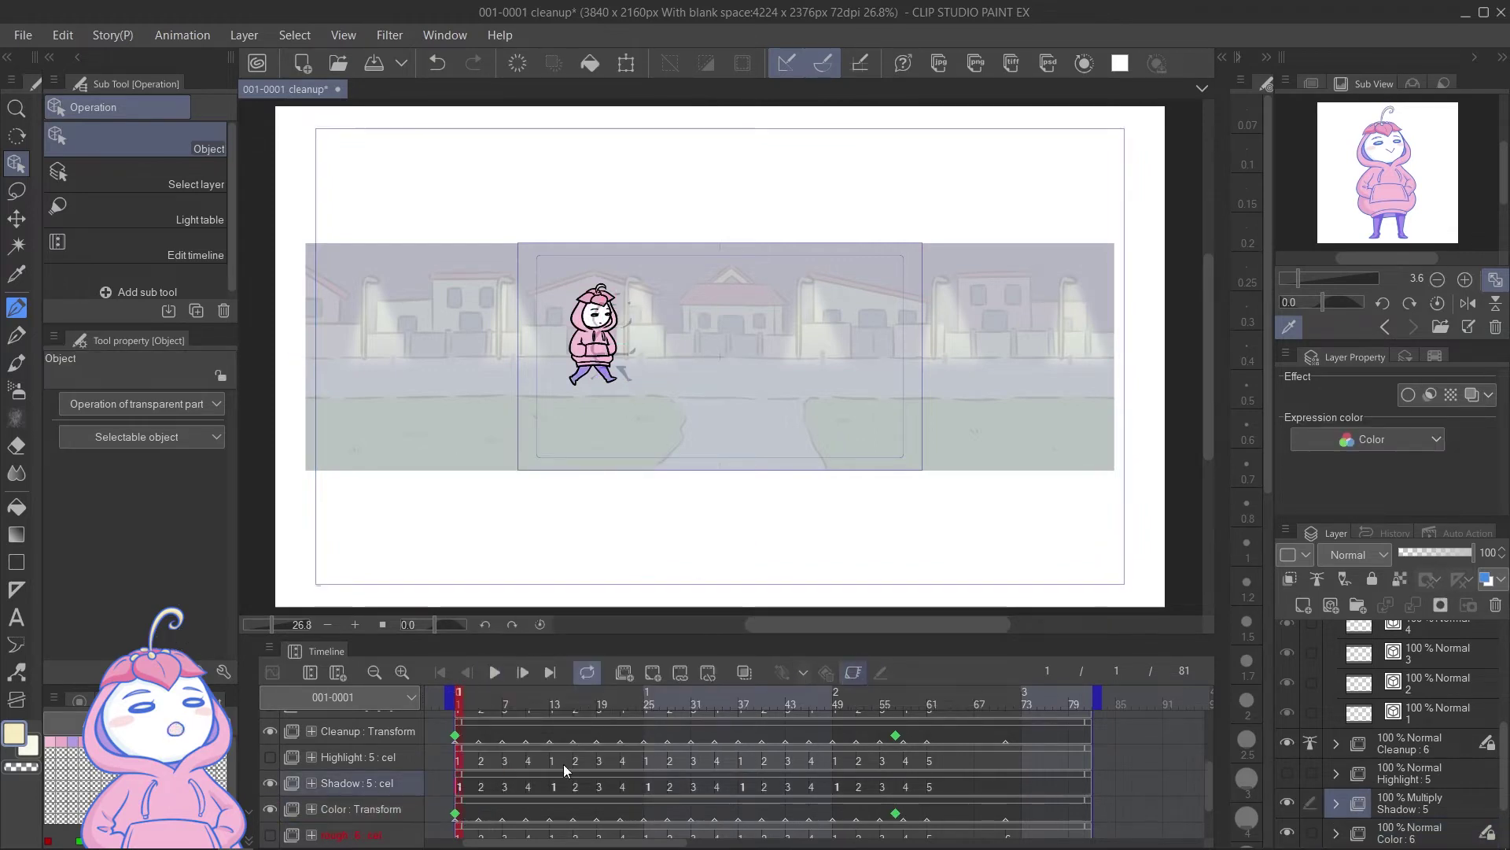
{"action": "right_click", "coordinate": [462, 787]}
{"action": "left_click", "coordinate": [653, 511]}
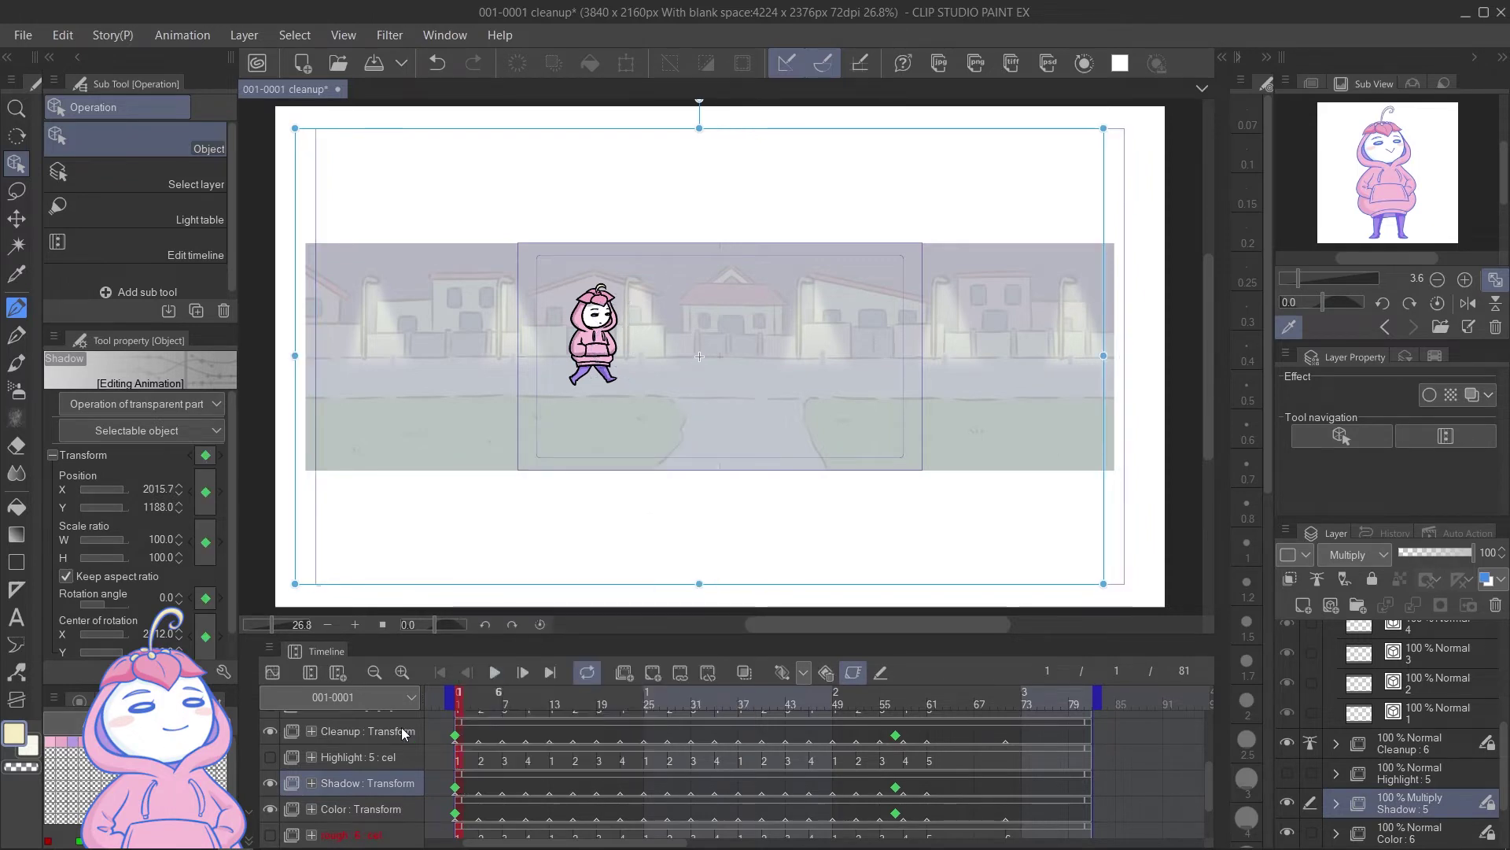
{"action": "left_click", "coordinate": [269, 757]}
{"action": "left_click", "coordinate": [488, 764]}
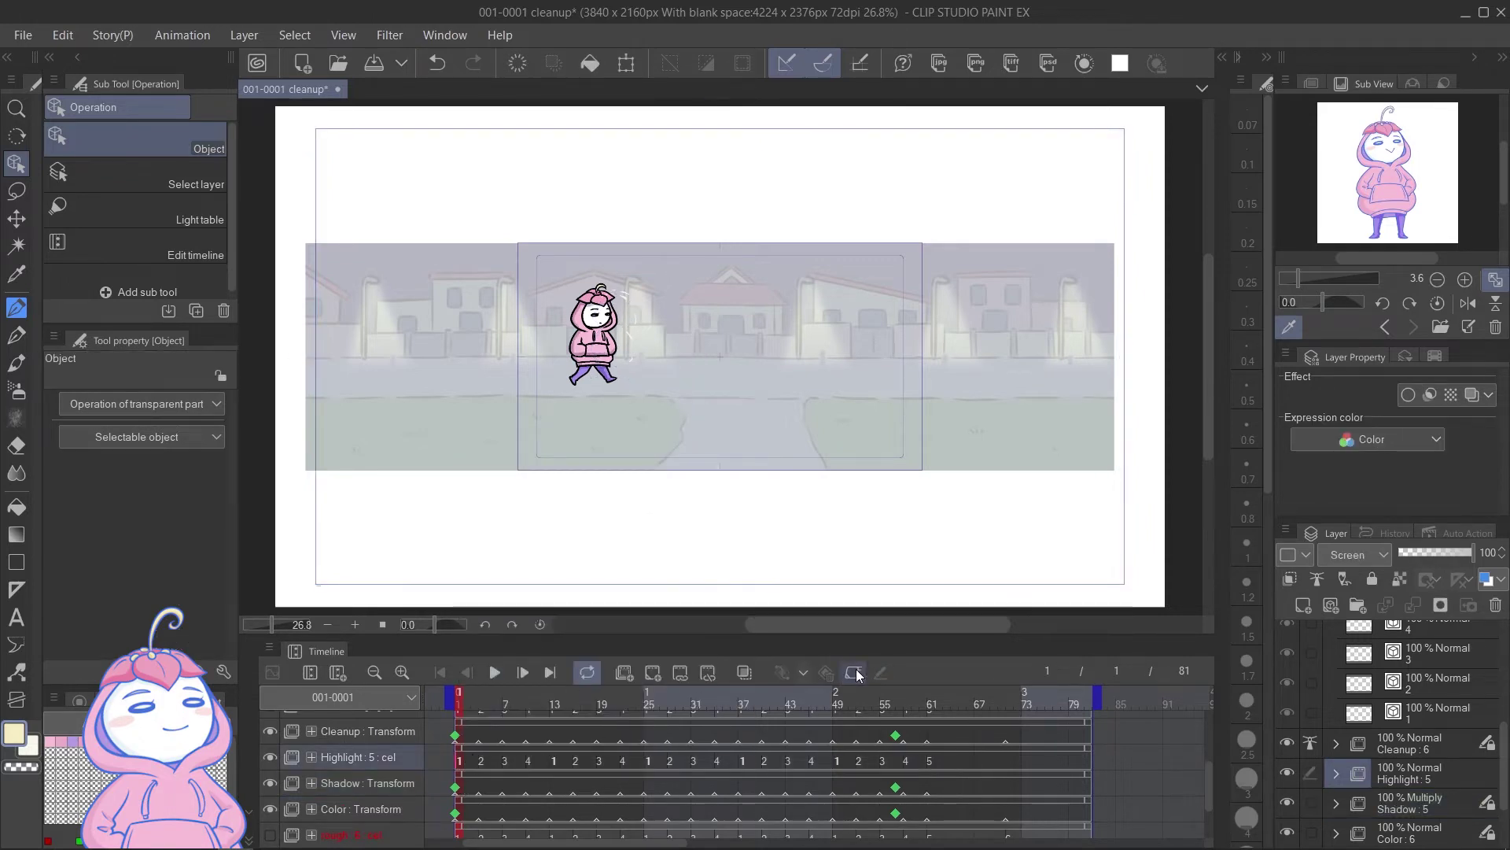
{"action": "right_click", "coordinate": [459, 760]}
{"action": "left_click_drag", "start_coordinate": [664, 491], "coordinate": [644, 492]}
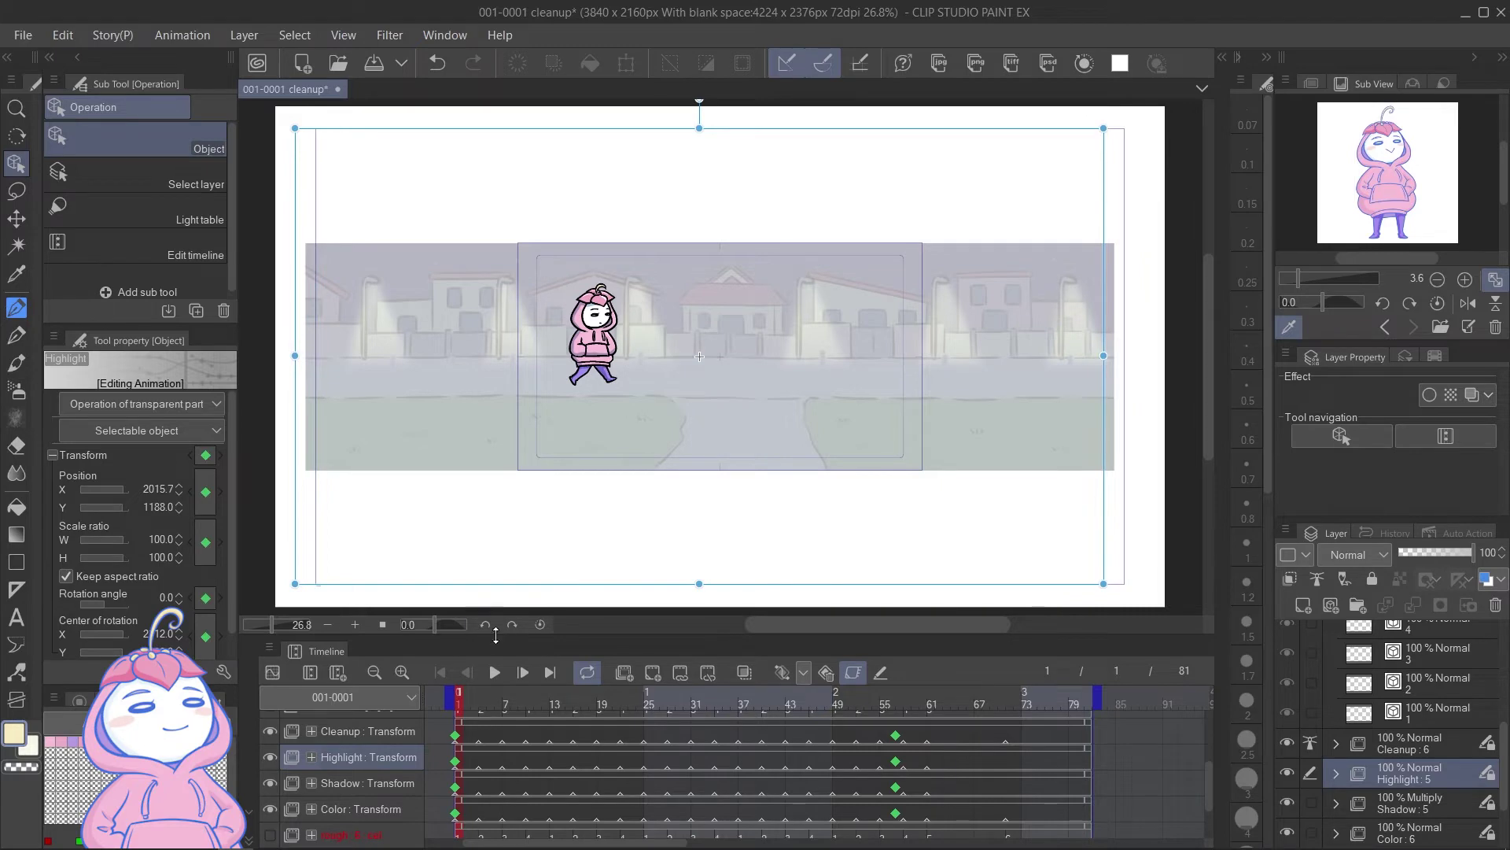
{"action": "left_click", "coordinate": [495, 672]}
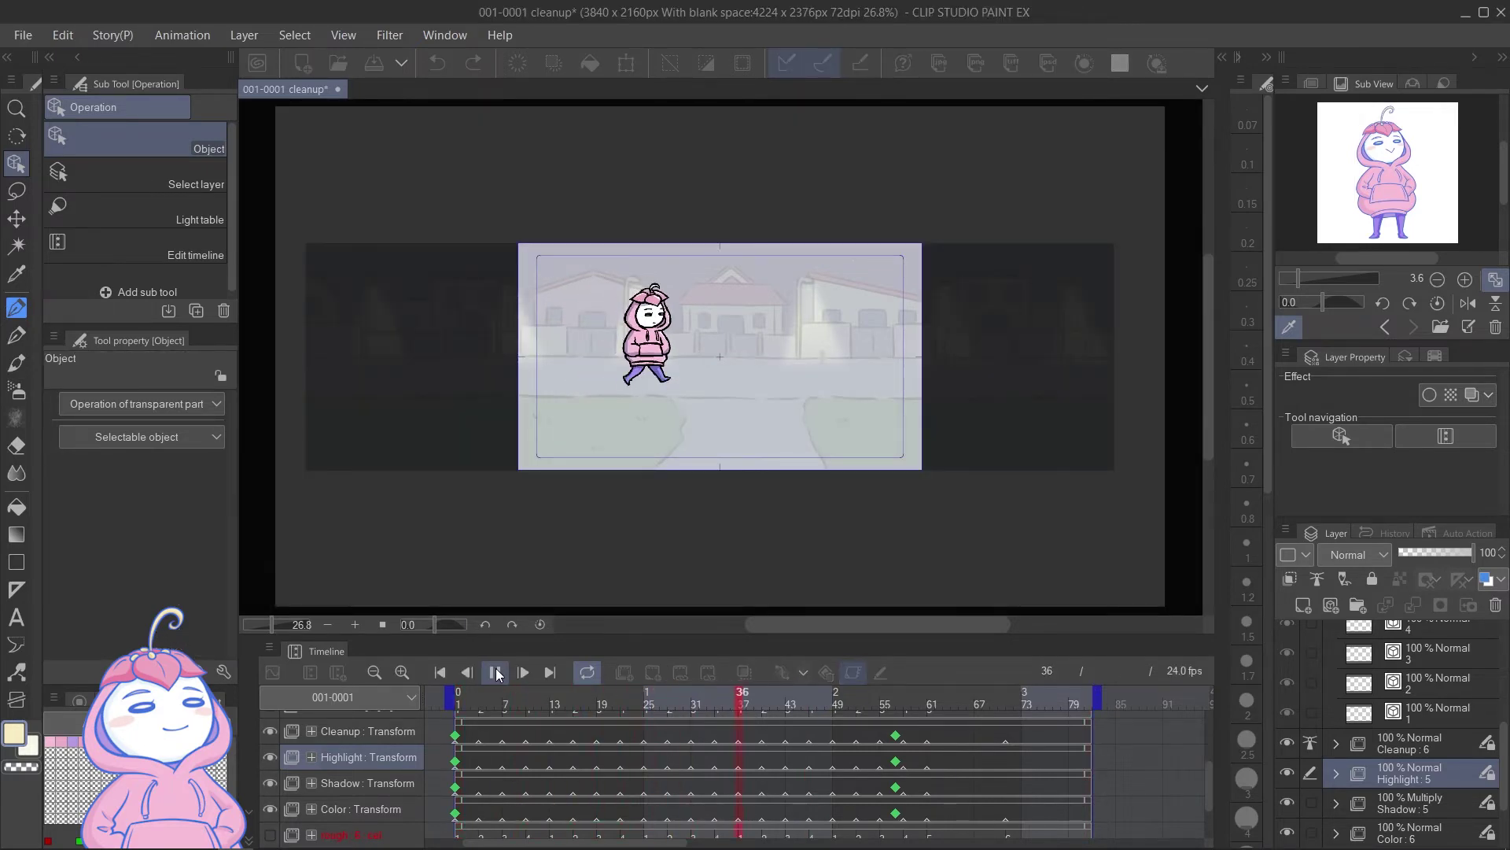
{"action": "left_click", "coordinate": [495, 672]}
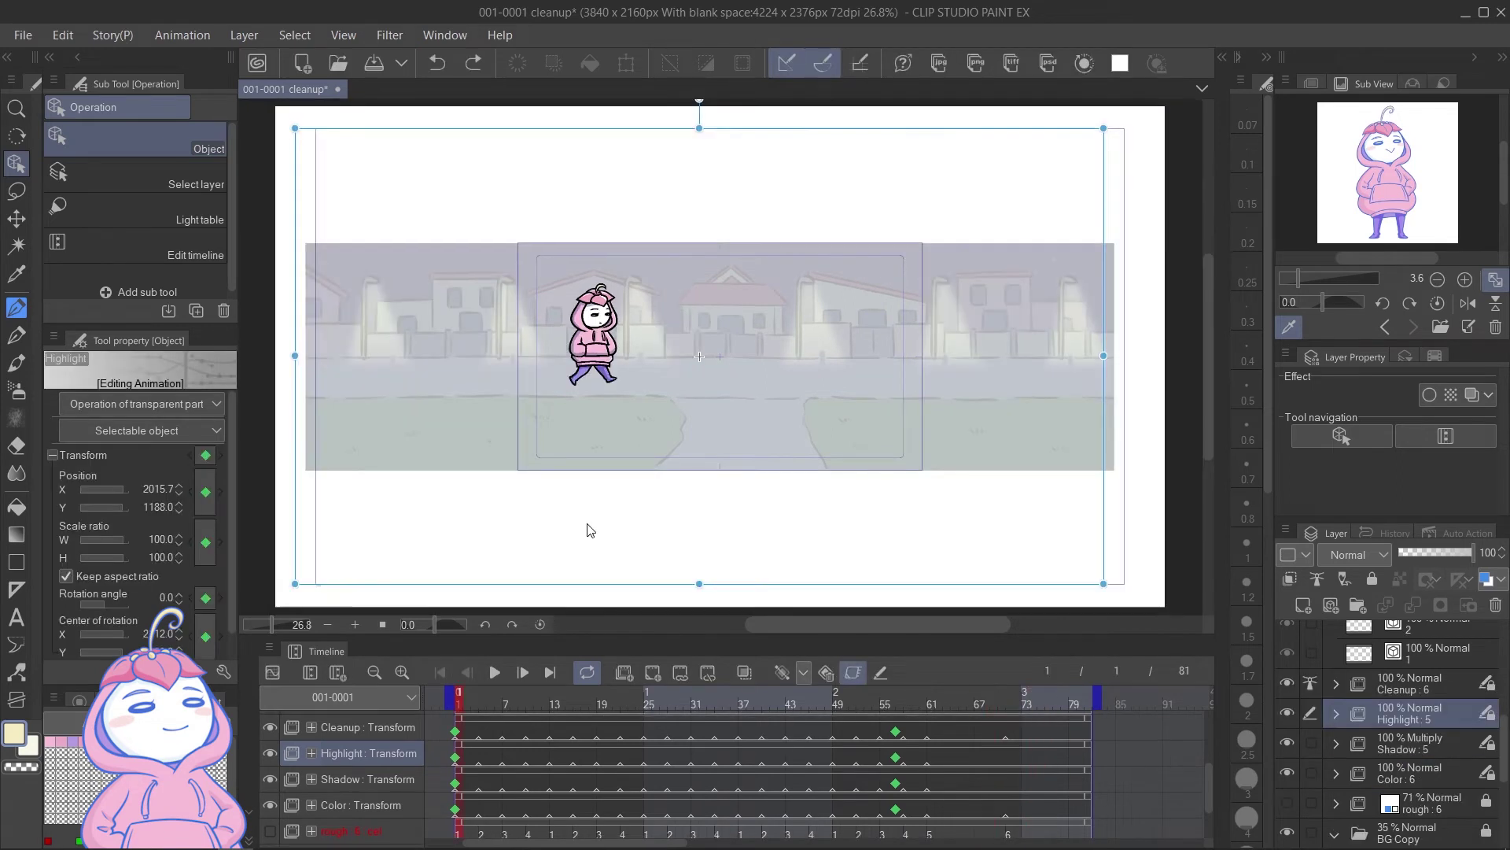
Step: Unlock the BG Copy folder, raise its opacity to 100% and enable keyframes
{"action": "scroll", "coordinate": [1207, 748], "scroll_direction": "down", "scroll_amount": 2}
{"action": "left_click", "coordinate": [393, 803]}
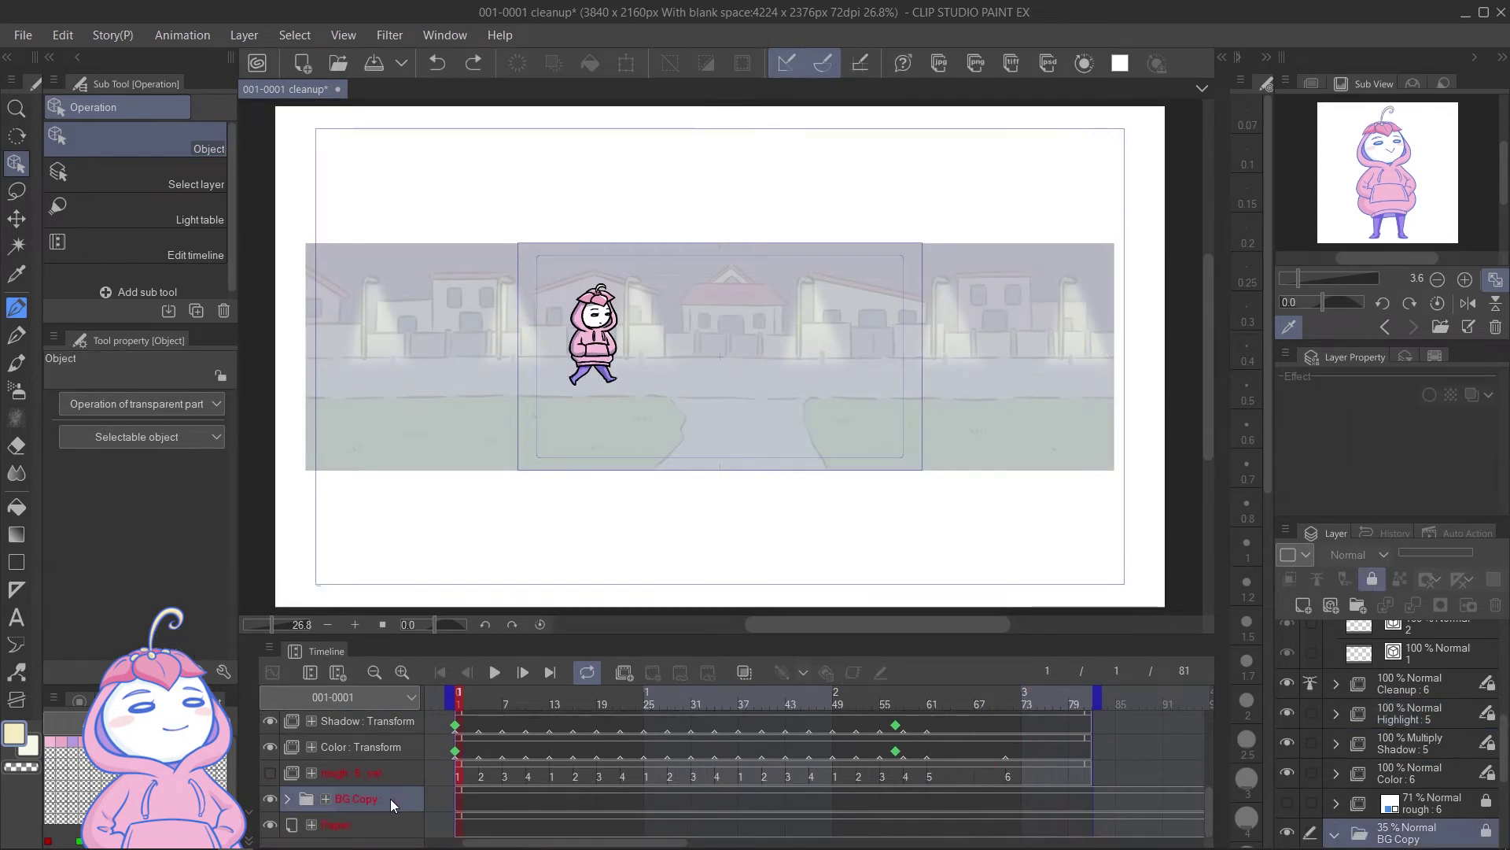
{"action": "left_click", "coordinate": [1372, 580]}
{"action": "left_click_drag", "start_coordinate": [1425, 553], "coordinate": [1485, 560]}
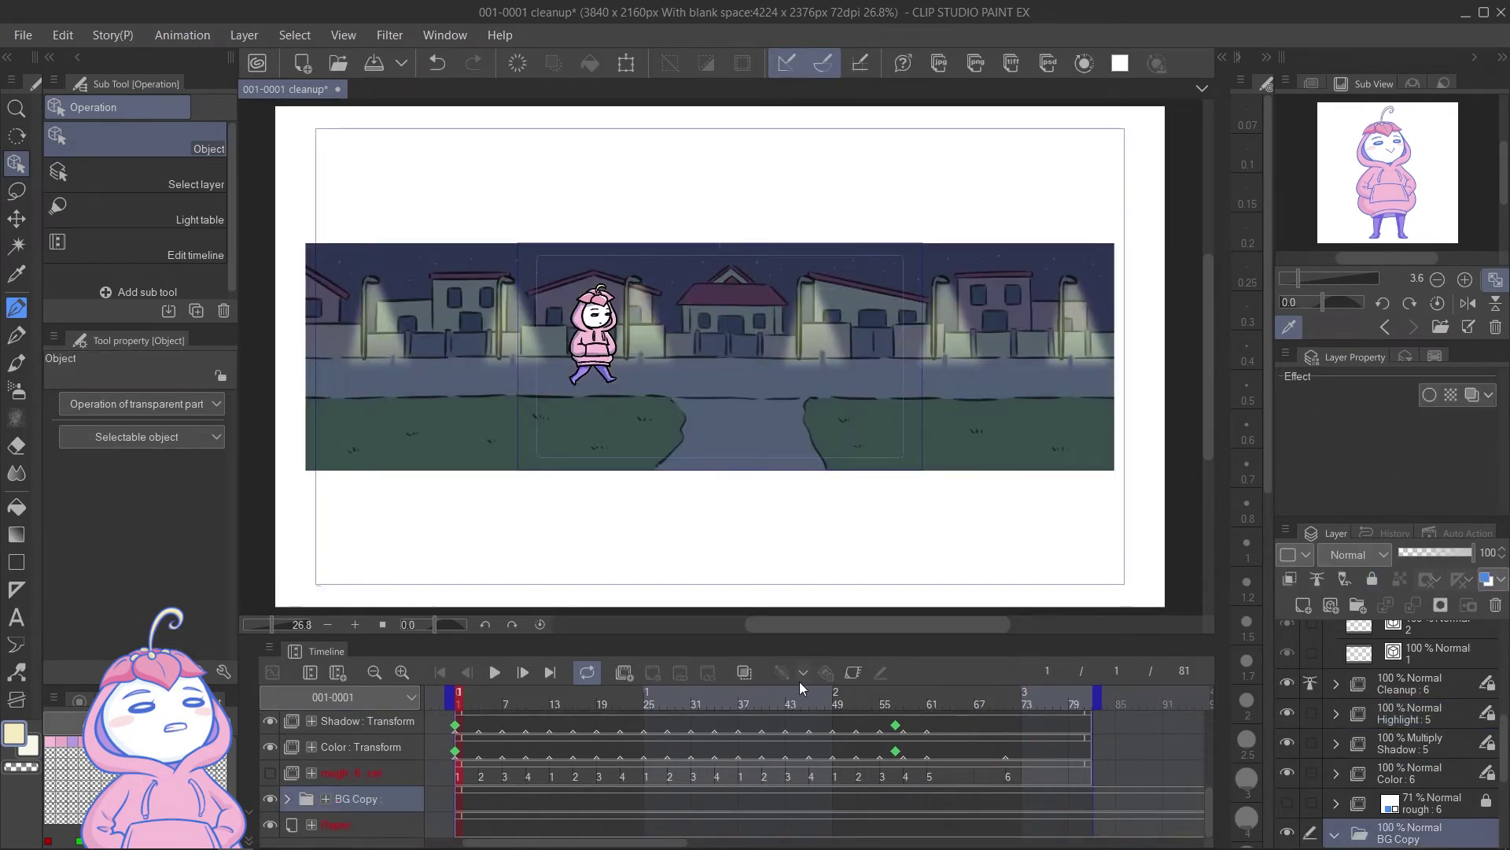
{"action": "left_click", "coordinate": [853, 672]}
Step: Keyframe BG Copy at frames 57 and 1 with the background shifted right at frame 1, then copy both keyframes
{"action": "left_click", "coordinate": [900, 800]}
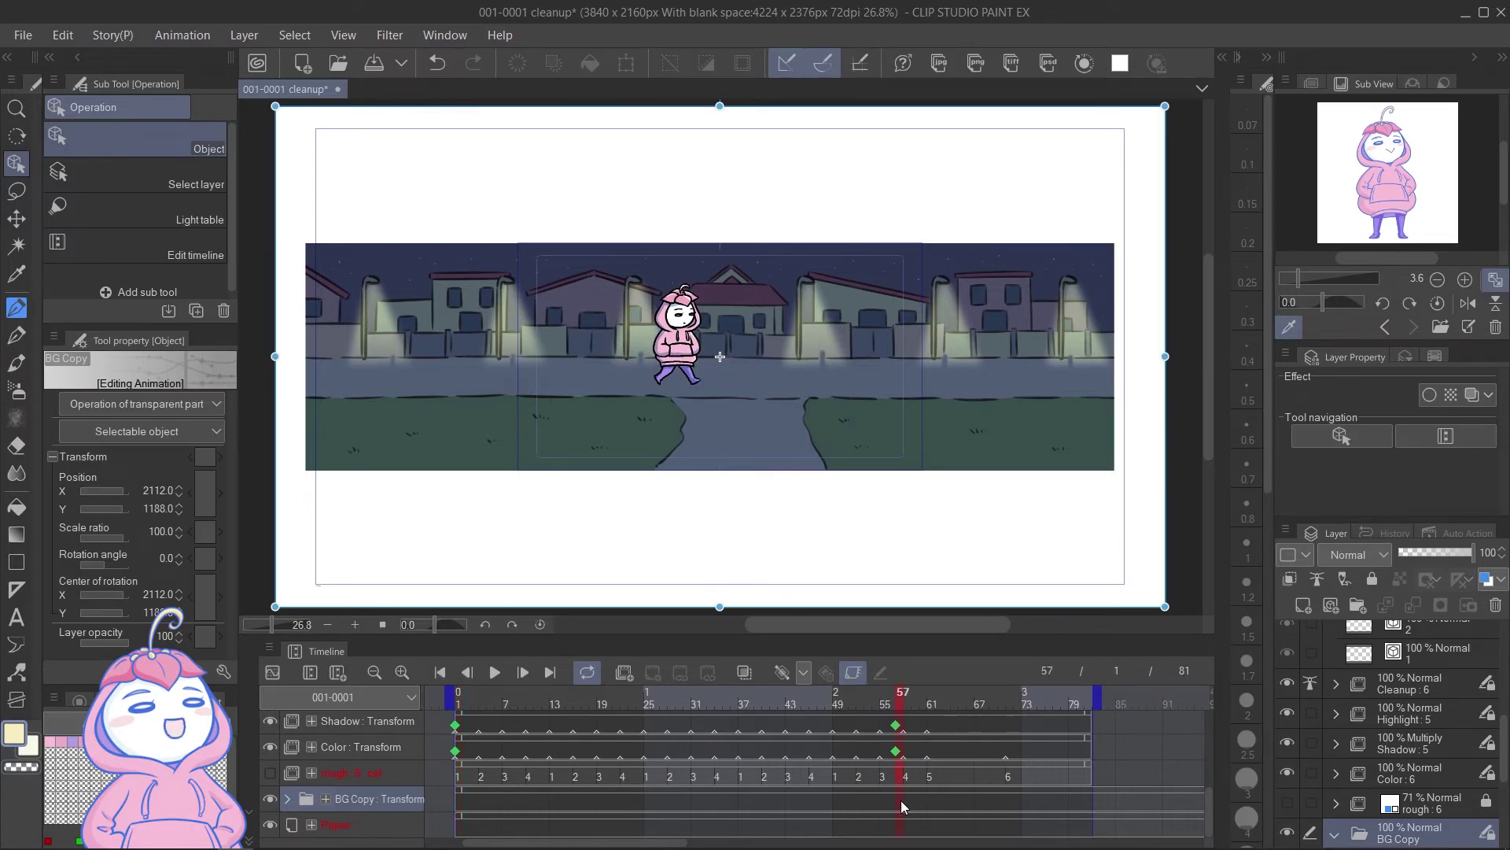
{"action": "left_click", "coordinate": [781, 672]}
{"action": "left_click", "coordinate": [458, 703]}
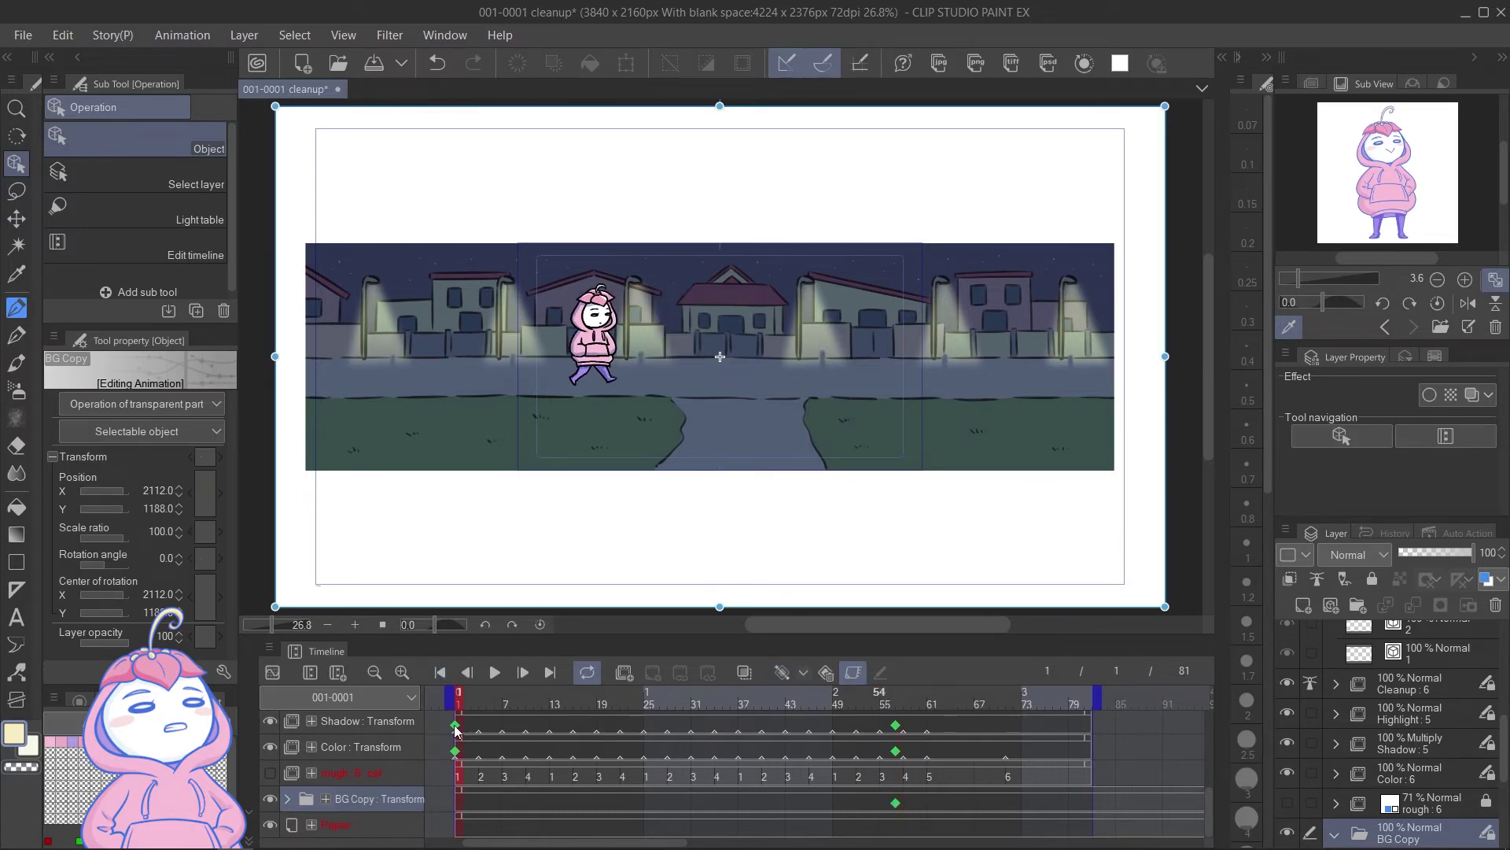
{"action": "left_click_drag", "start_coordinate": [1169, 341], "coordinate": [1186, 341]}
{"action": "left_click", "coordinate": [494, 673]}
{"action": "left_click", "coordinate": [495, 672]}
{"action": "left_click_drag", "start_coordinate": [438, 796], "coordinate": [902, 806]}
{"action": "right_click", "coordinate": [897, 803]}
{"action": "left_click", "coordinate": [1032, 507]}
{"action": "left_click_drag", "start_coordinate": [1209, 813], "coordinate": [1210, 764]}
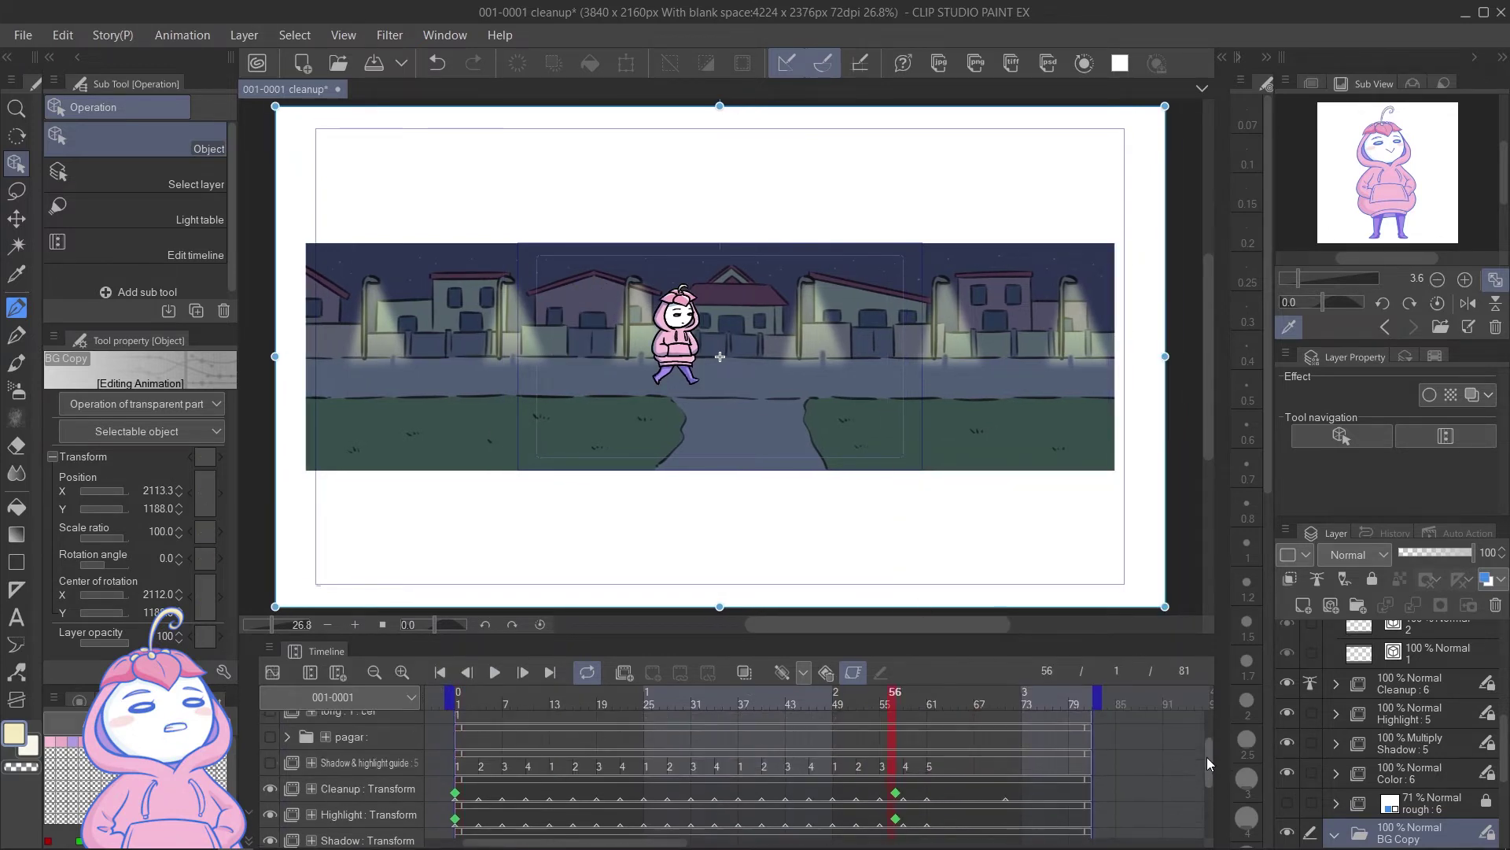
Step: Show the pagar and tong layers and paste the background keyframes onto the pagar fence track
{"action": "left_click", "coordinate": [270, 736]}
{"action": "scroll", "coordinate": [272, 747], "scroll_direction": "up", "scroll_amount": 1}
{"action": "left_click", "coordinate": [270, 741]}
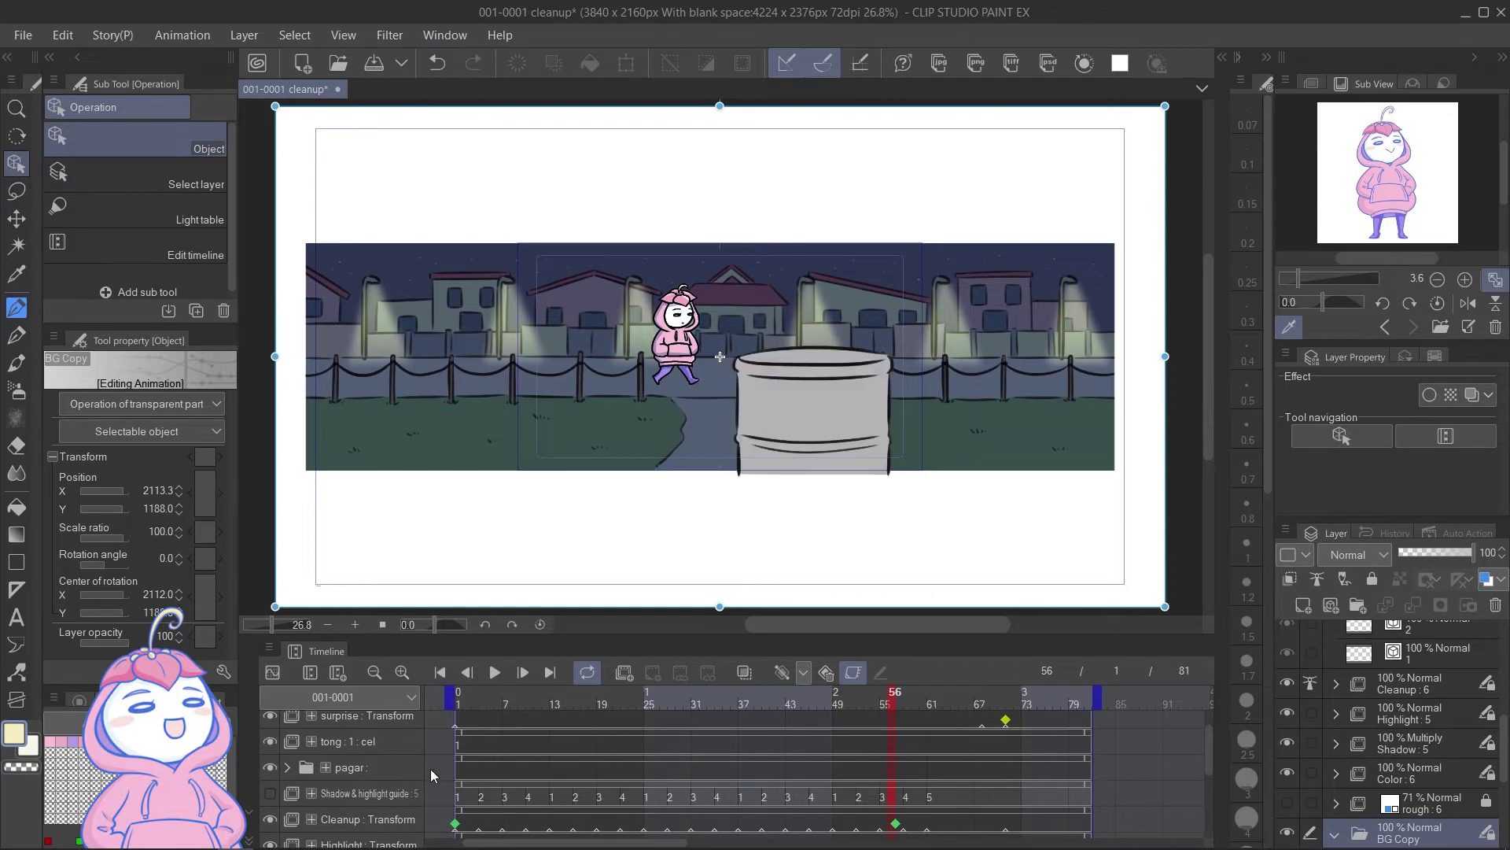
{"action": "left_click", "coordinate": [460, 773]}
{"action": "right_click", "coordinate": [460, 773]}
{"action": "left_click", "coordinate": [634, 482]}
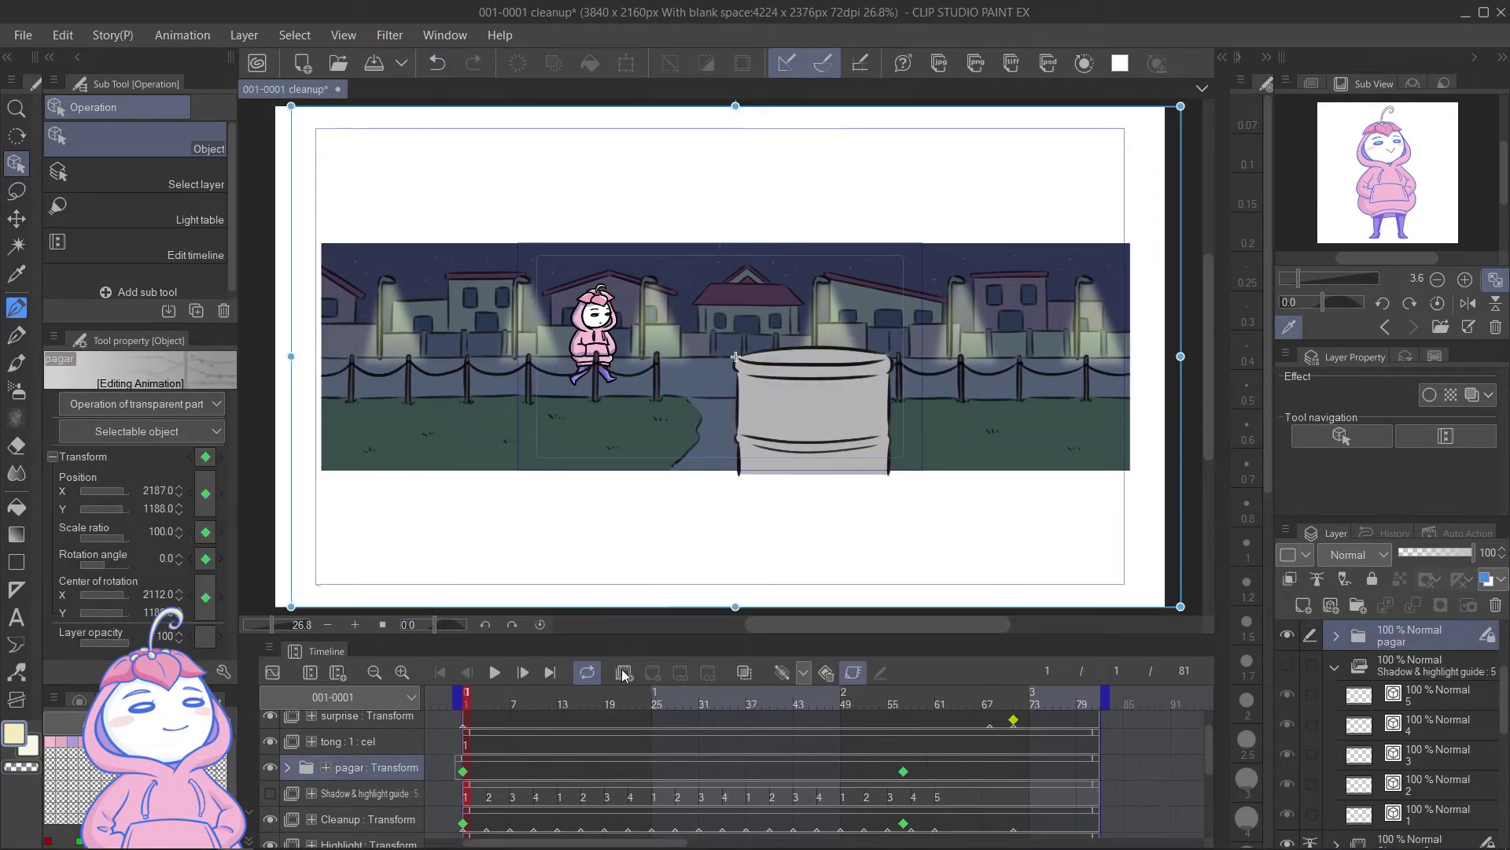
Step: Keyframe the tong trash can layer with the can shifted right at frame 1, then preview playback
{"action": "left_click", "coordinate": [382, 747]}
{"action": "left_click", "coordinate": [906, 755]}
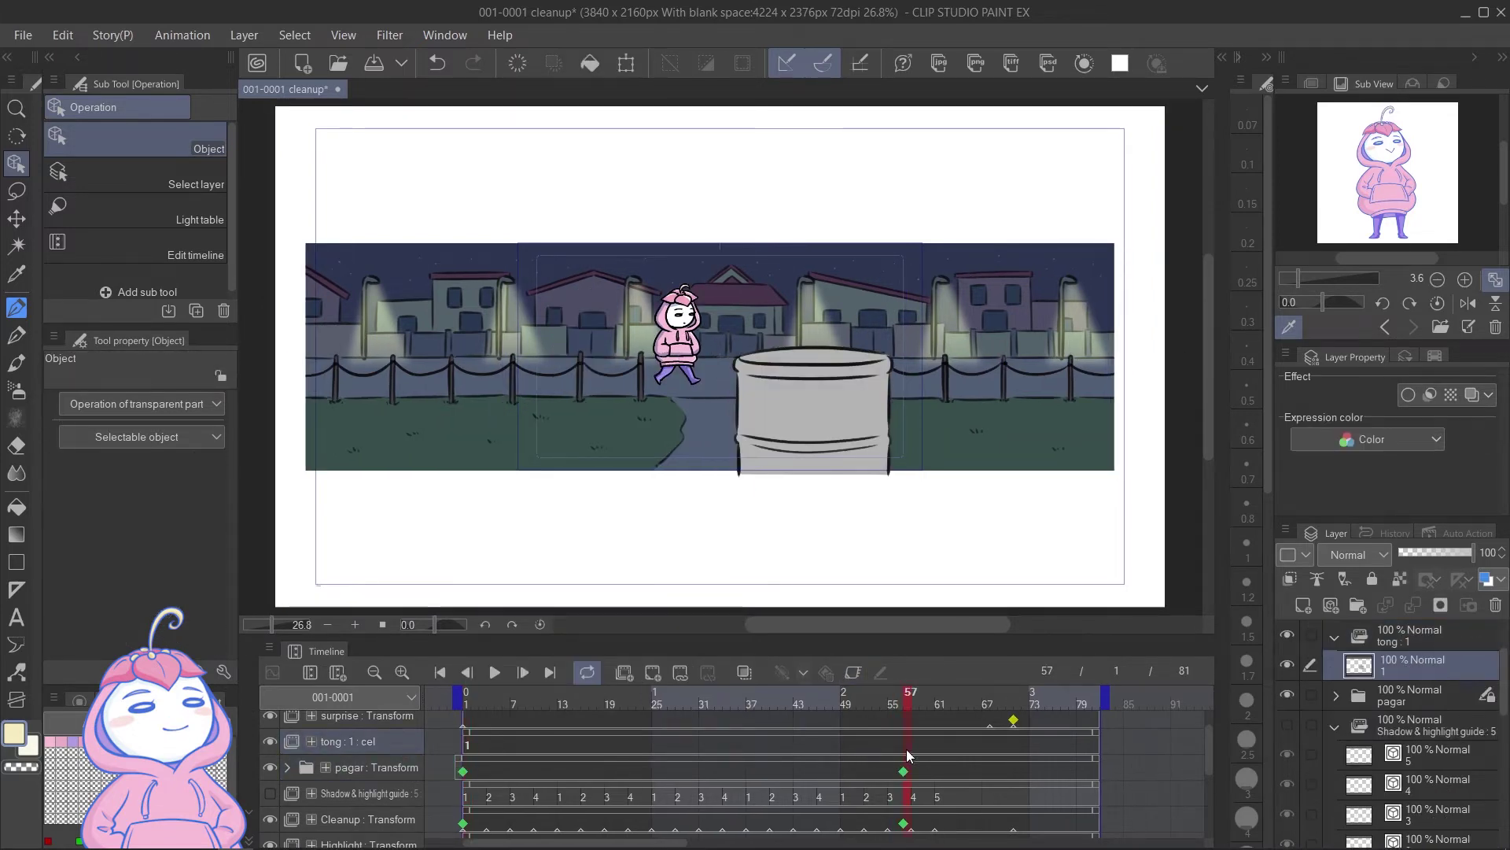
{"action": "left_click", "coordinate": [848, 673]}
{"action": "left_click", "coordinate": [457, 704]}
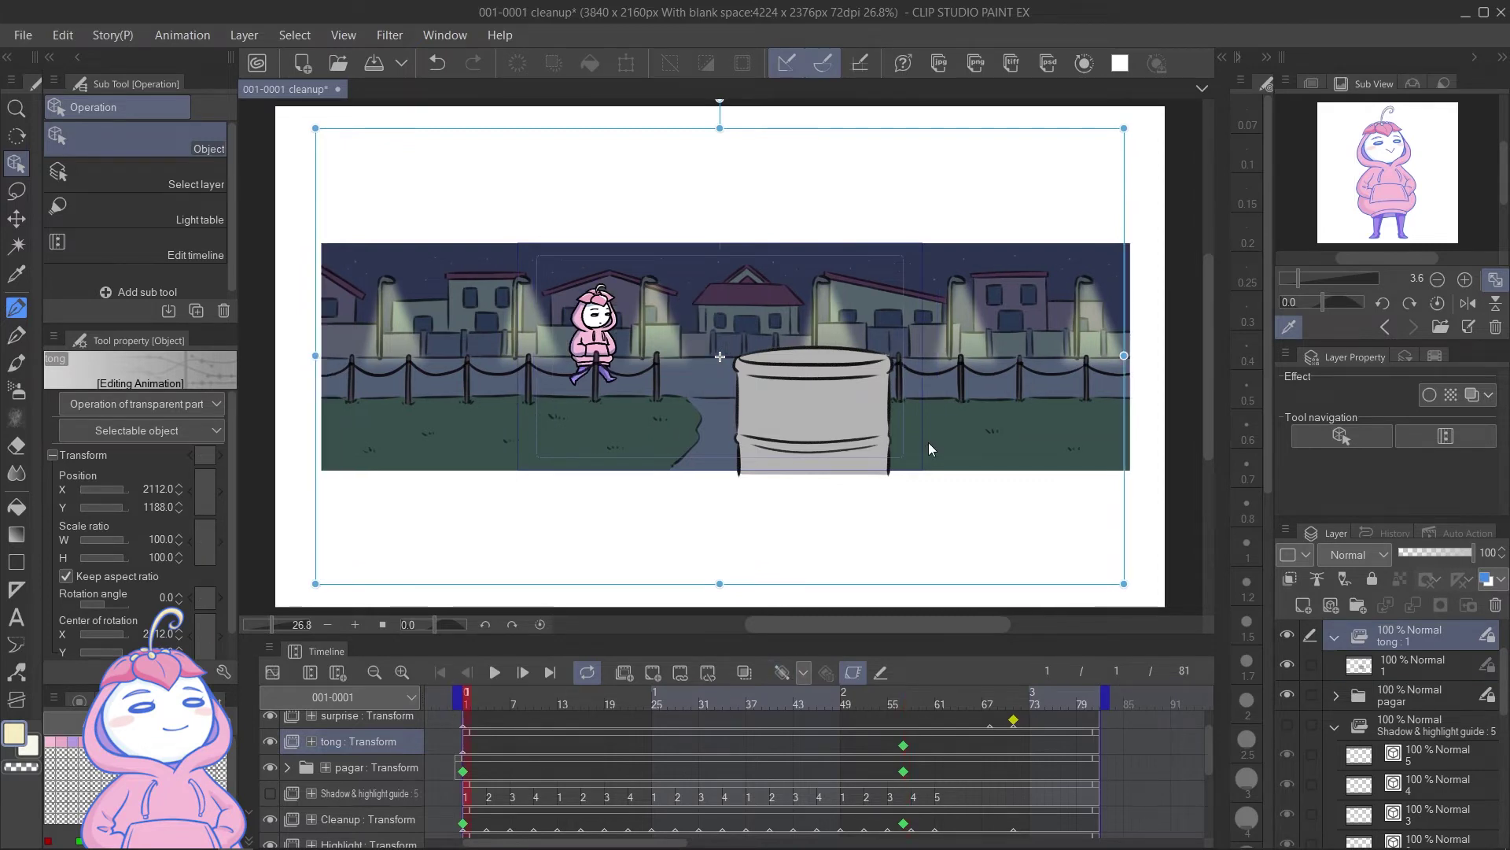
{"action": "left_click_drag", "start_coordinate": [929, 449], "coordinate": [989, 448]}
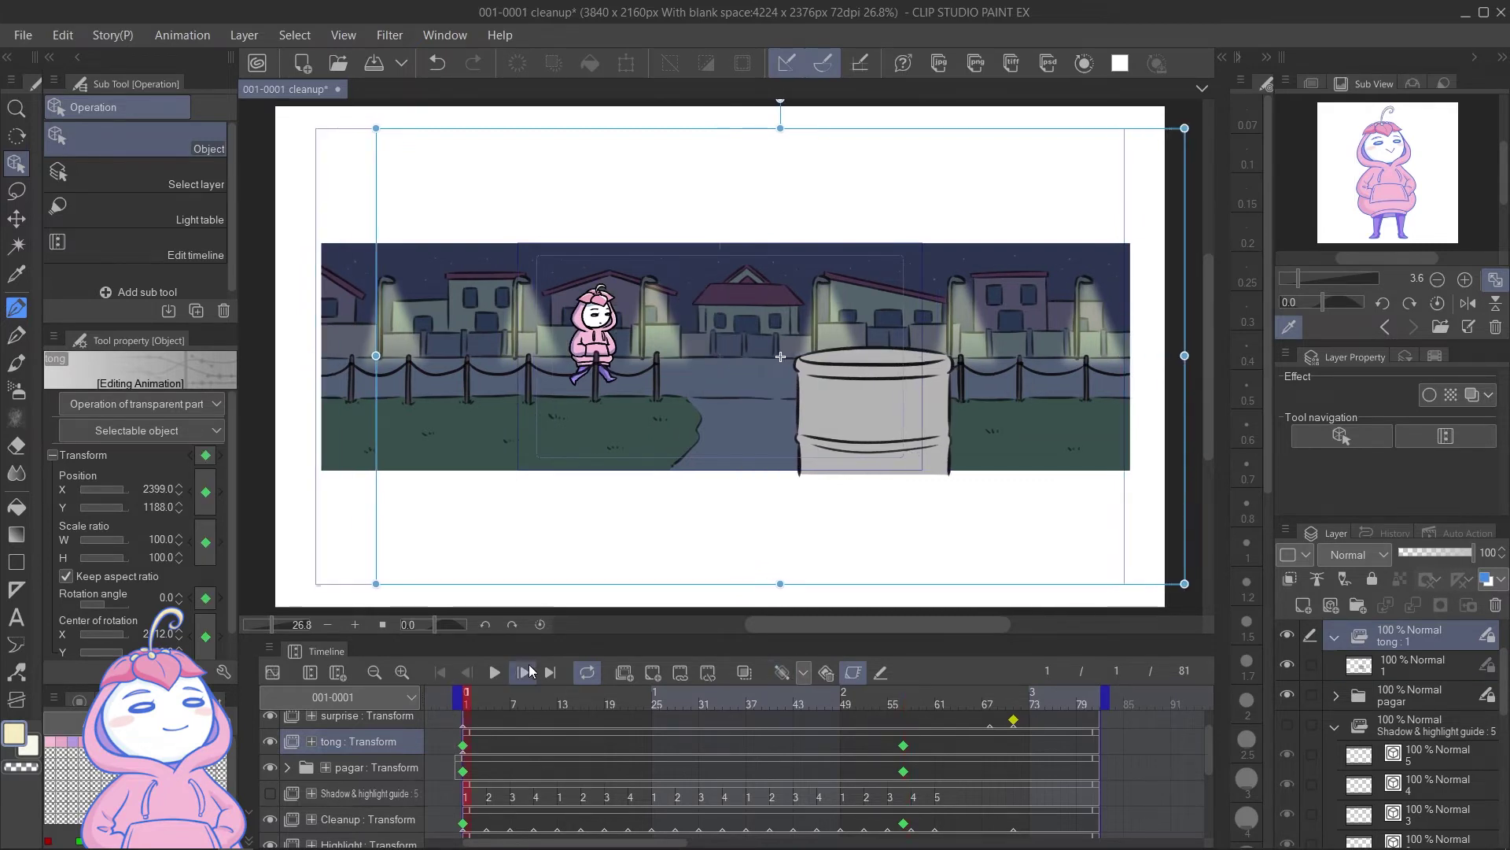
{"action": "left_click", "coordinate": [503, 678]}
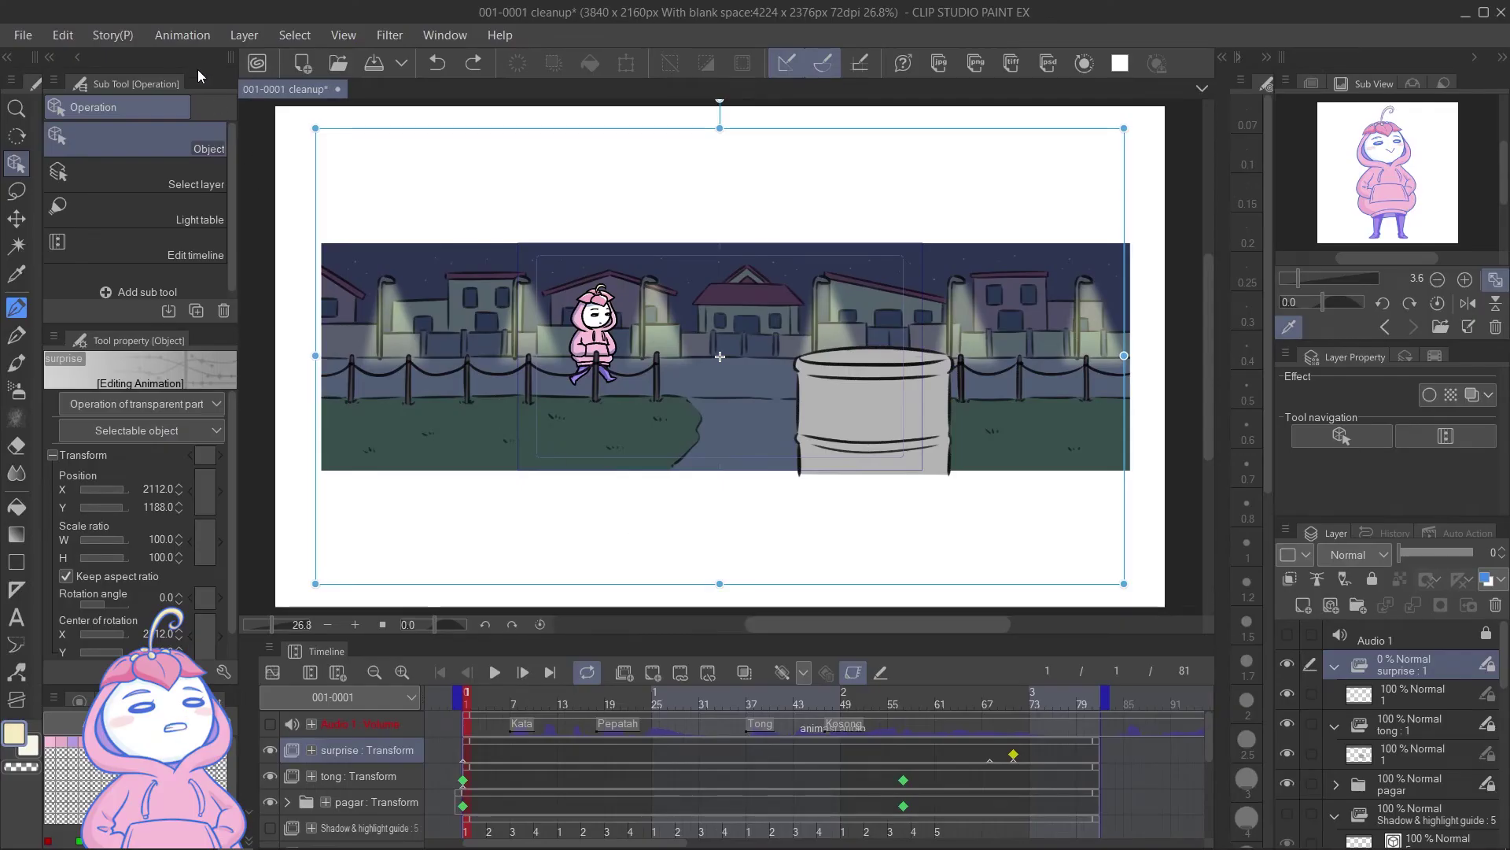
Step: Add a new 2D camera folder, Camera 1, to the animation
{"action": "left_click", "coordinate": [192, 41]}
{"action": "mouse_move", "coordinate": [202, 58]}
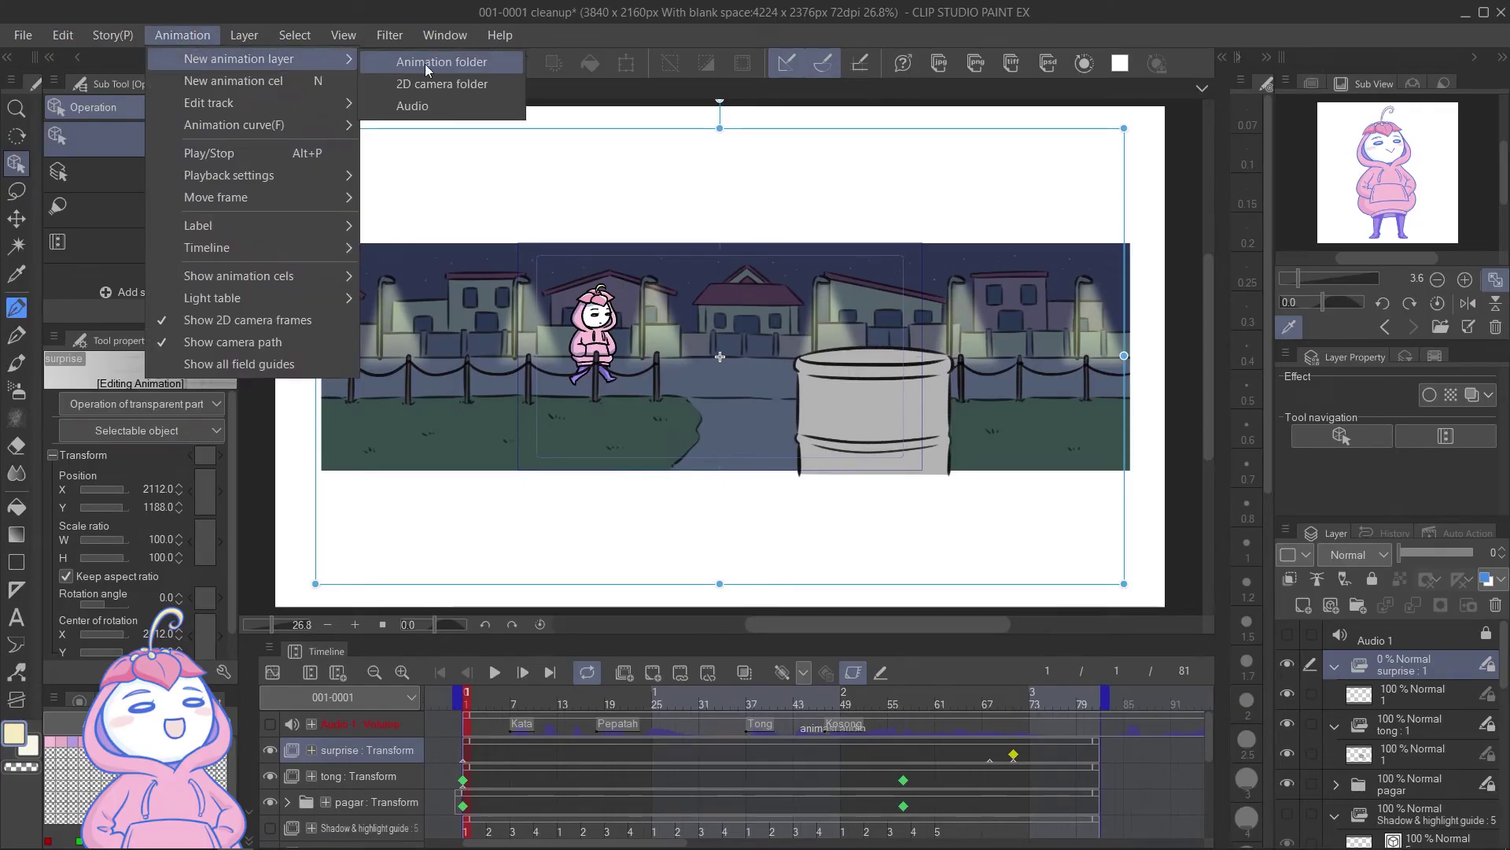
{"action": "left_click", "coordinate": [446, 87]}
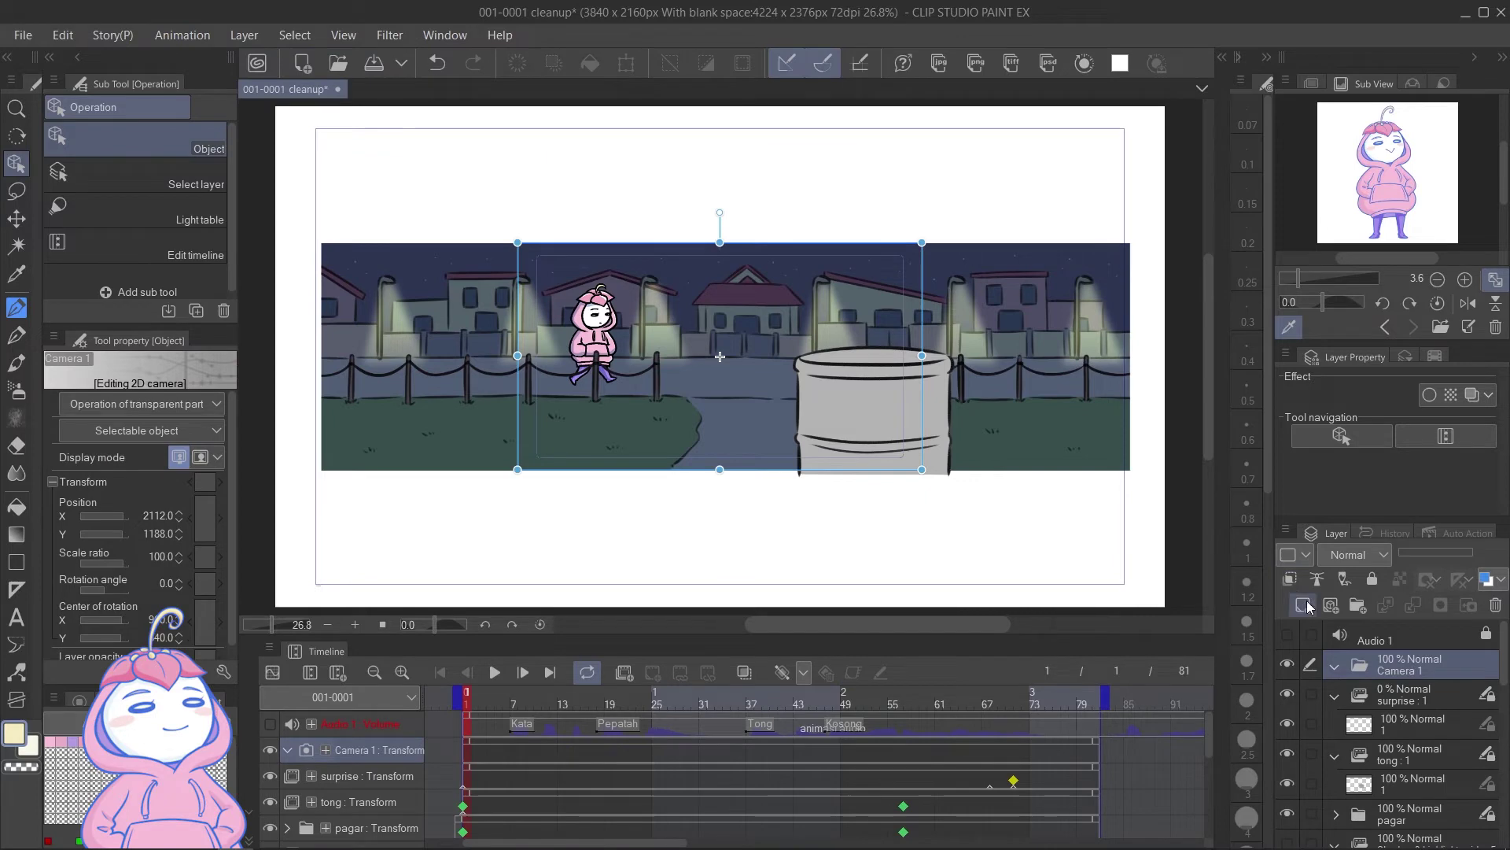
Step: Move all layers from surprise down to Layer 5 Copy into the Camera 1 folder
{"action": "left_click", "coordinate": [1389, 698]}
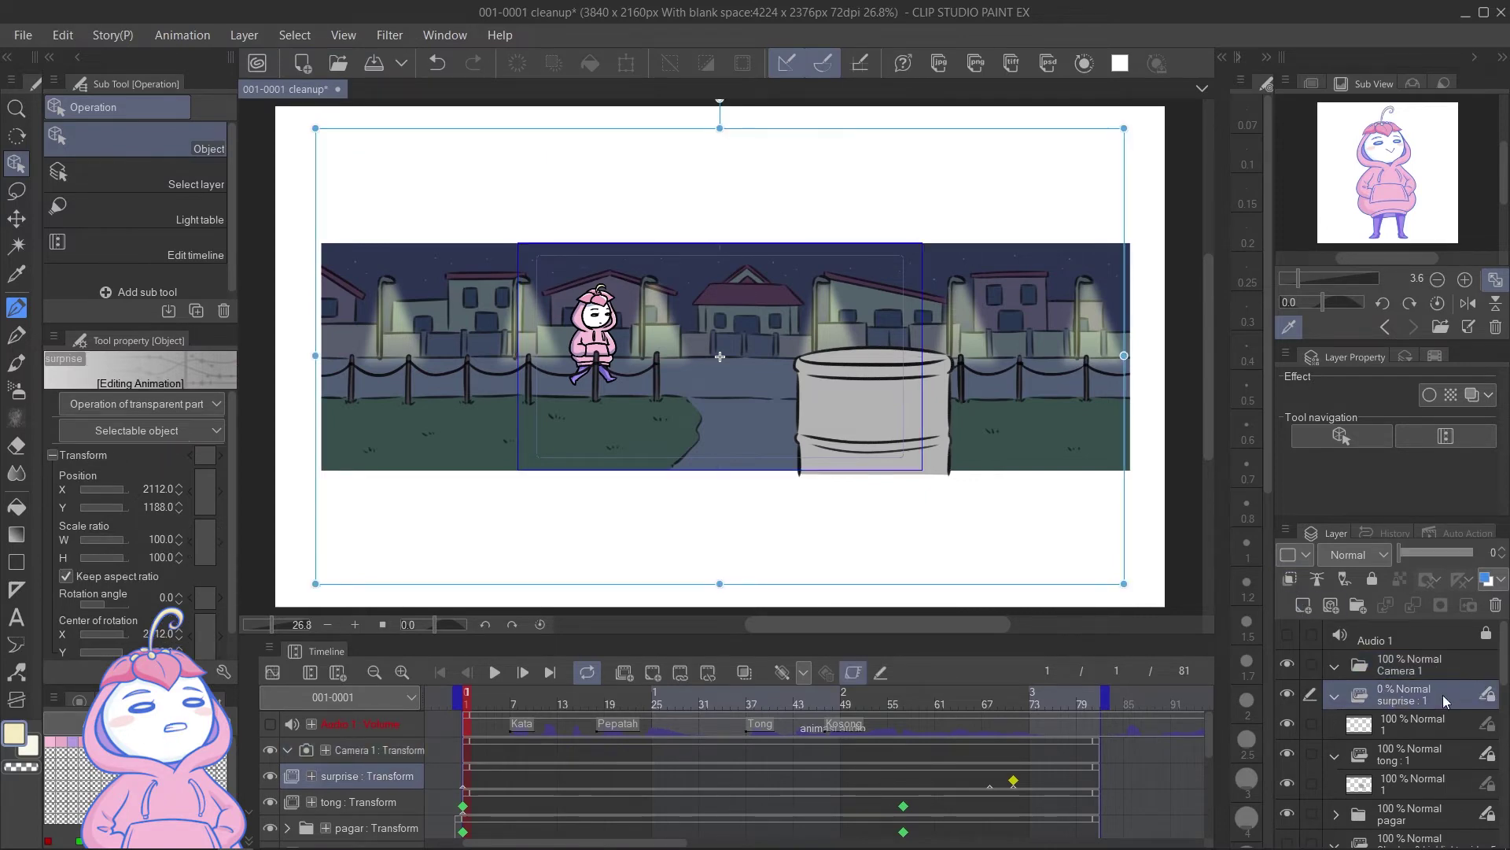
{"action": "left_click_drag", "start_coordinate": [1504, 685], "coordinate": [1481, 842]}
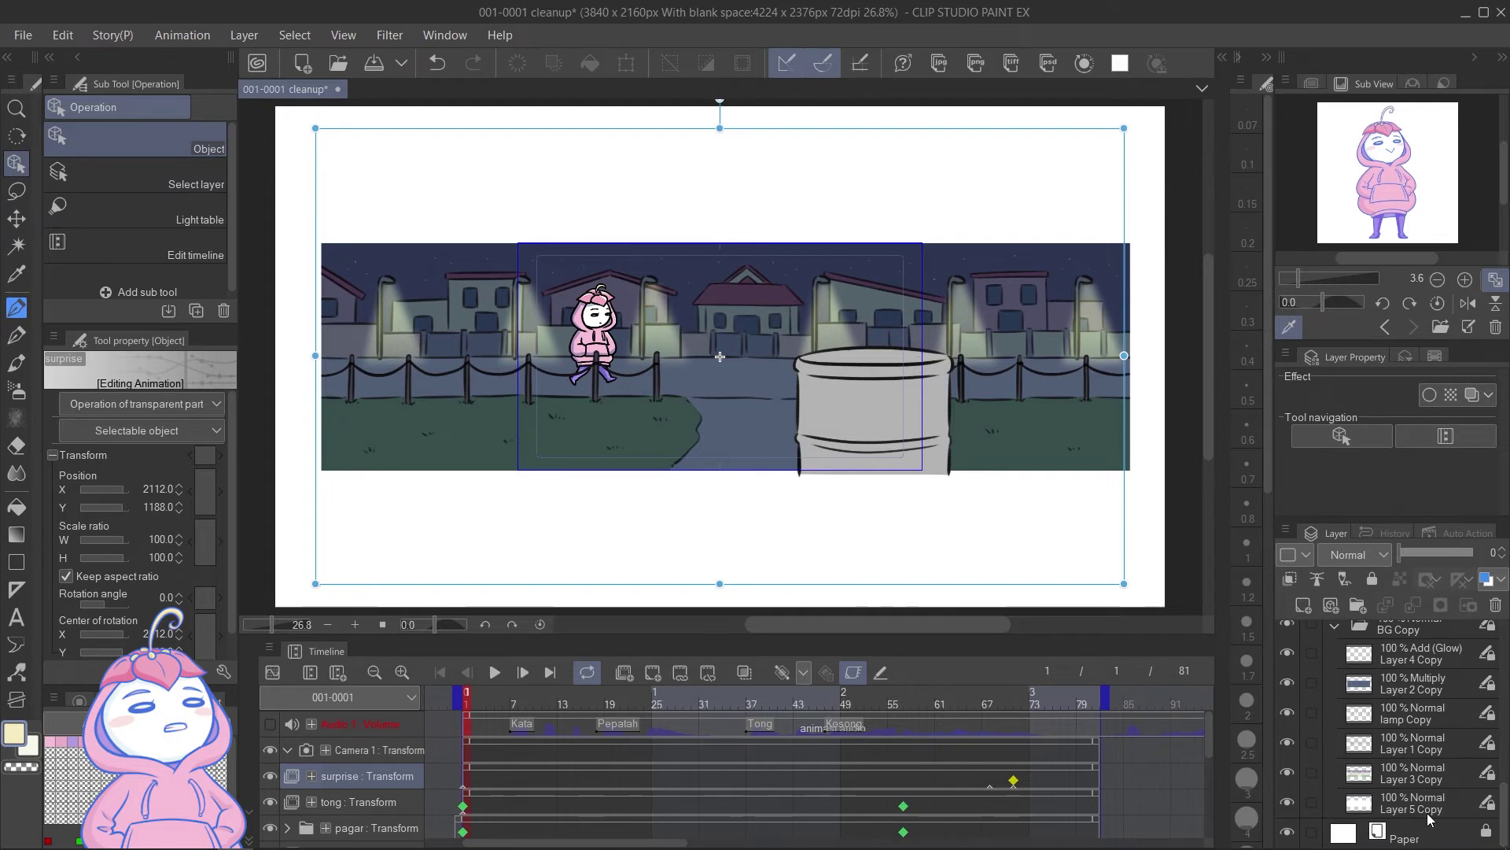
{"action": "left_click", "coordinate": [1494, 810], "text": "shift"}
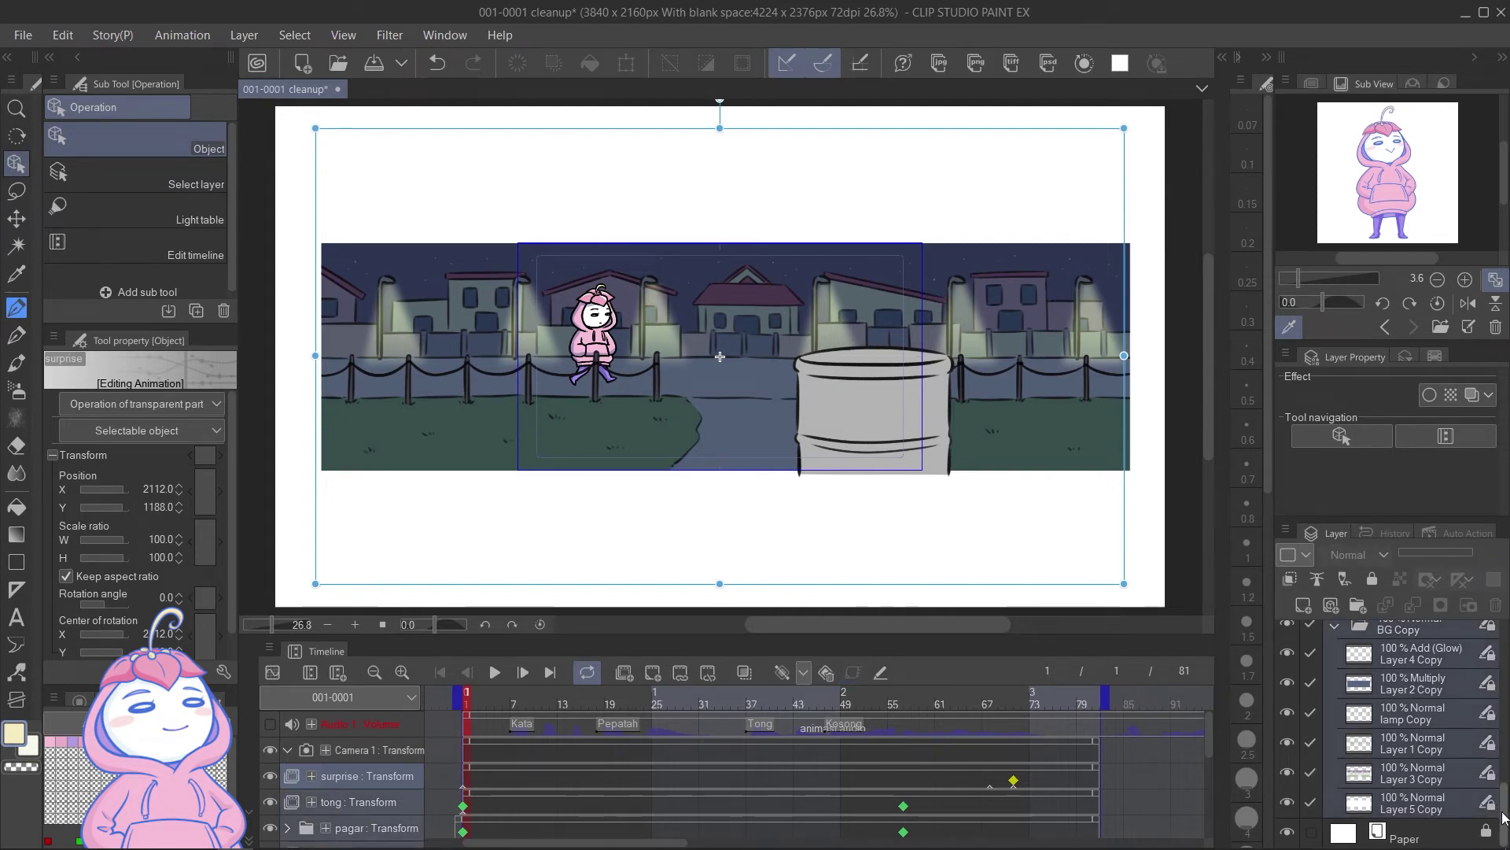
{"action": "left_click_drag", "start_coordinate": [1503, 819], "coordinate": [1503, 653]}
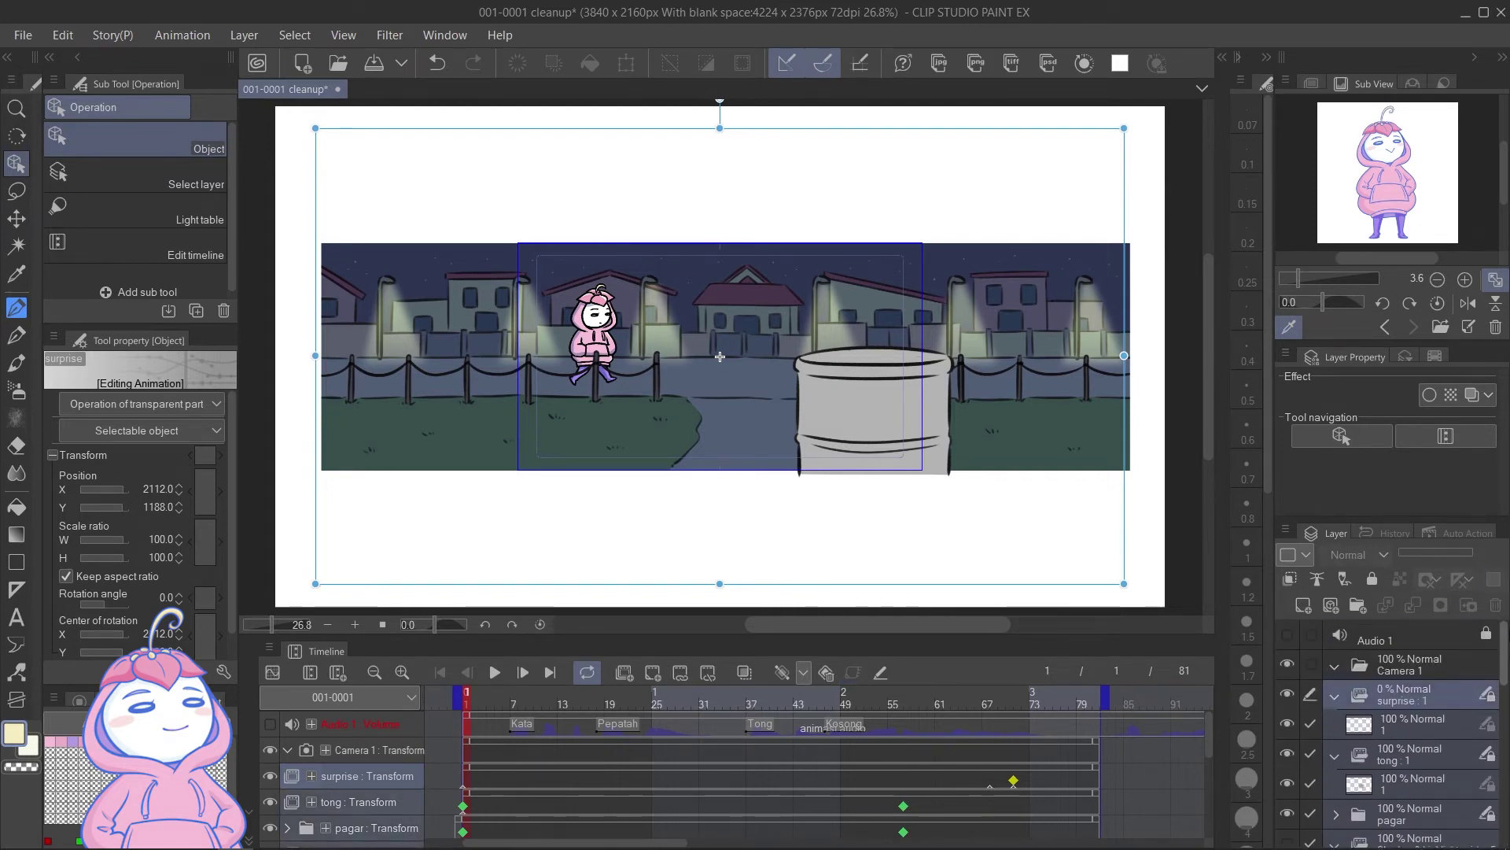
{"action": "left_click_drag", "start_coordinate": [1422, 706], "coordinate": [1342, 700]}
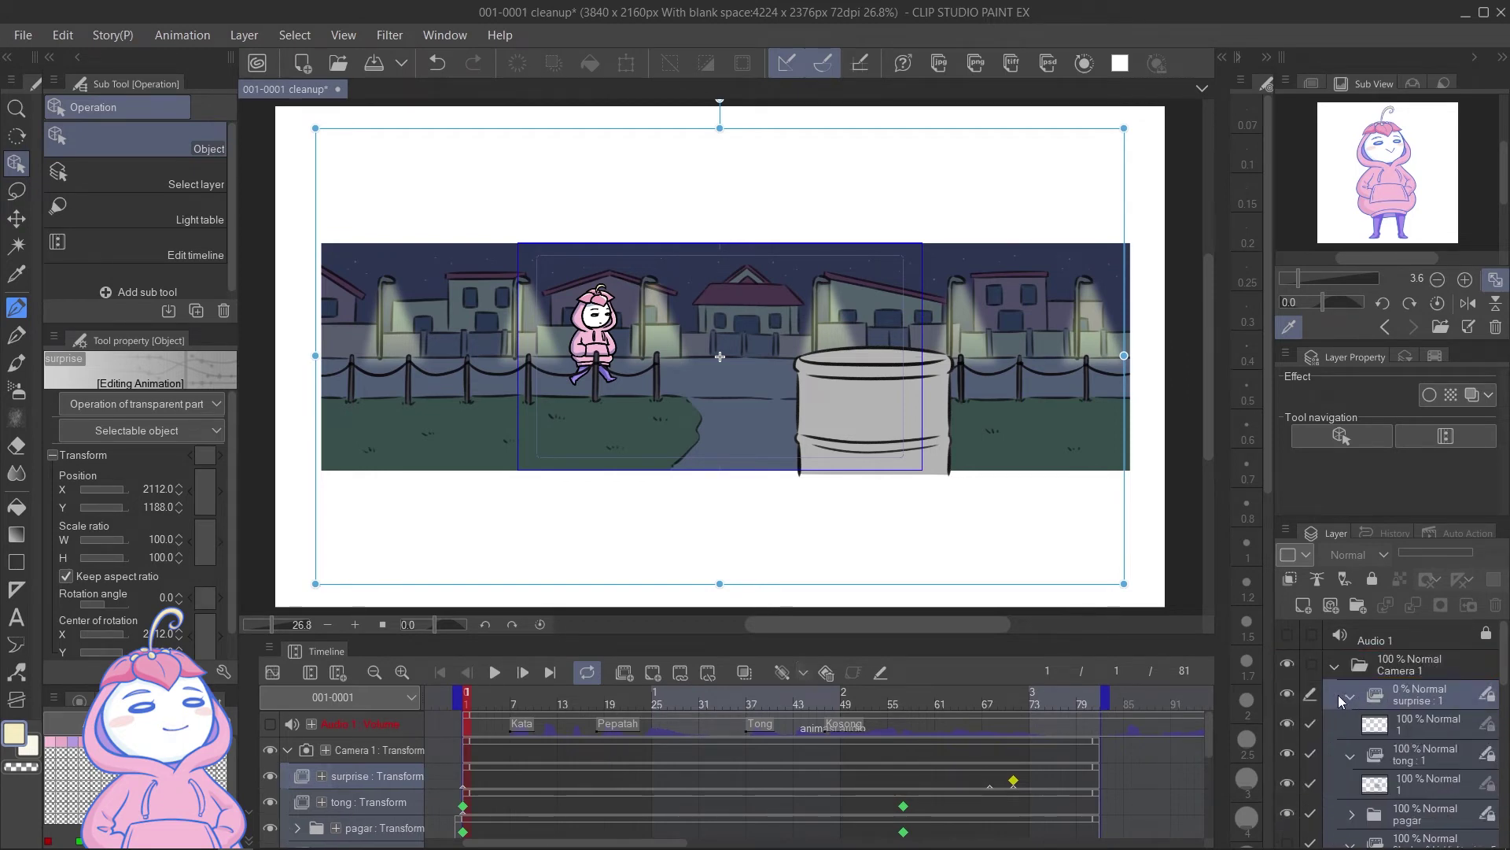
Step: Collapse the surprise, tong and Shadow & highlight guide folders and select Camera 1 for editing
{"action": "left_click", "coordinate": [1351, 698]}
{"action": "left_click", "coordinate": [1351, 725]}
{"action": "left_click", "coordinate": [1352, 785]}
{"action": "scroll", "coordinate": [1353, 786], "scroll_direction": "down", "scroll_amount": 5}
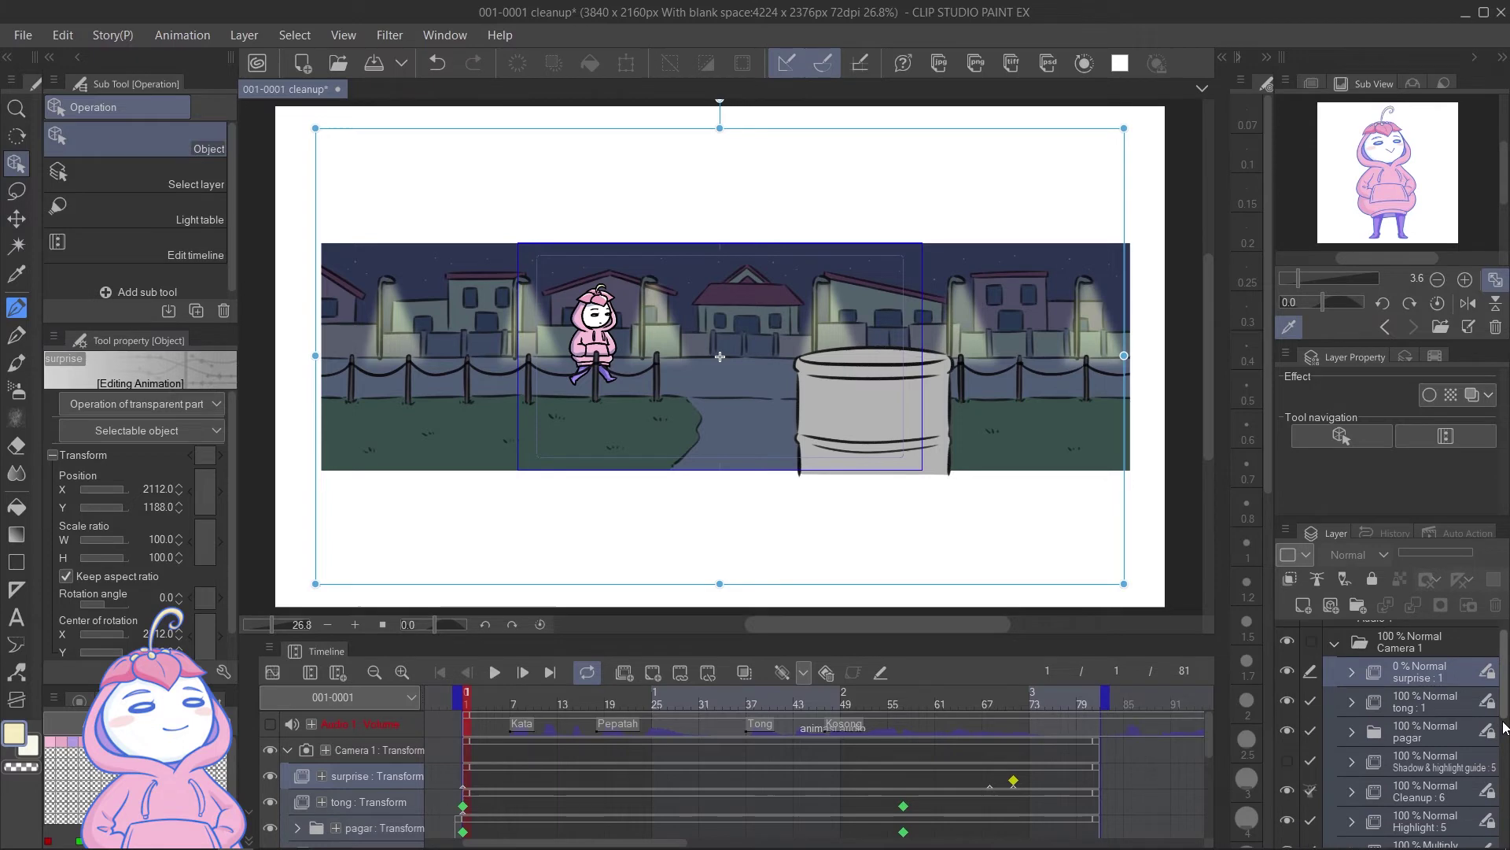
{"action": "scroll", "coordinate": [1354, 797], "scroll_direction": "up", "scroll_amount": 5}
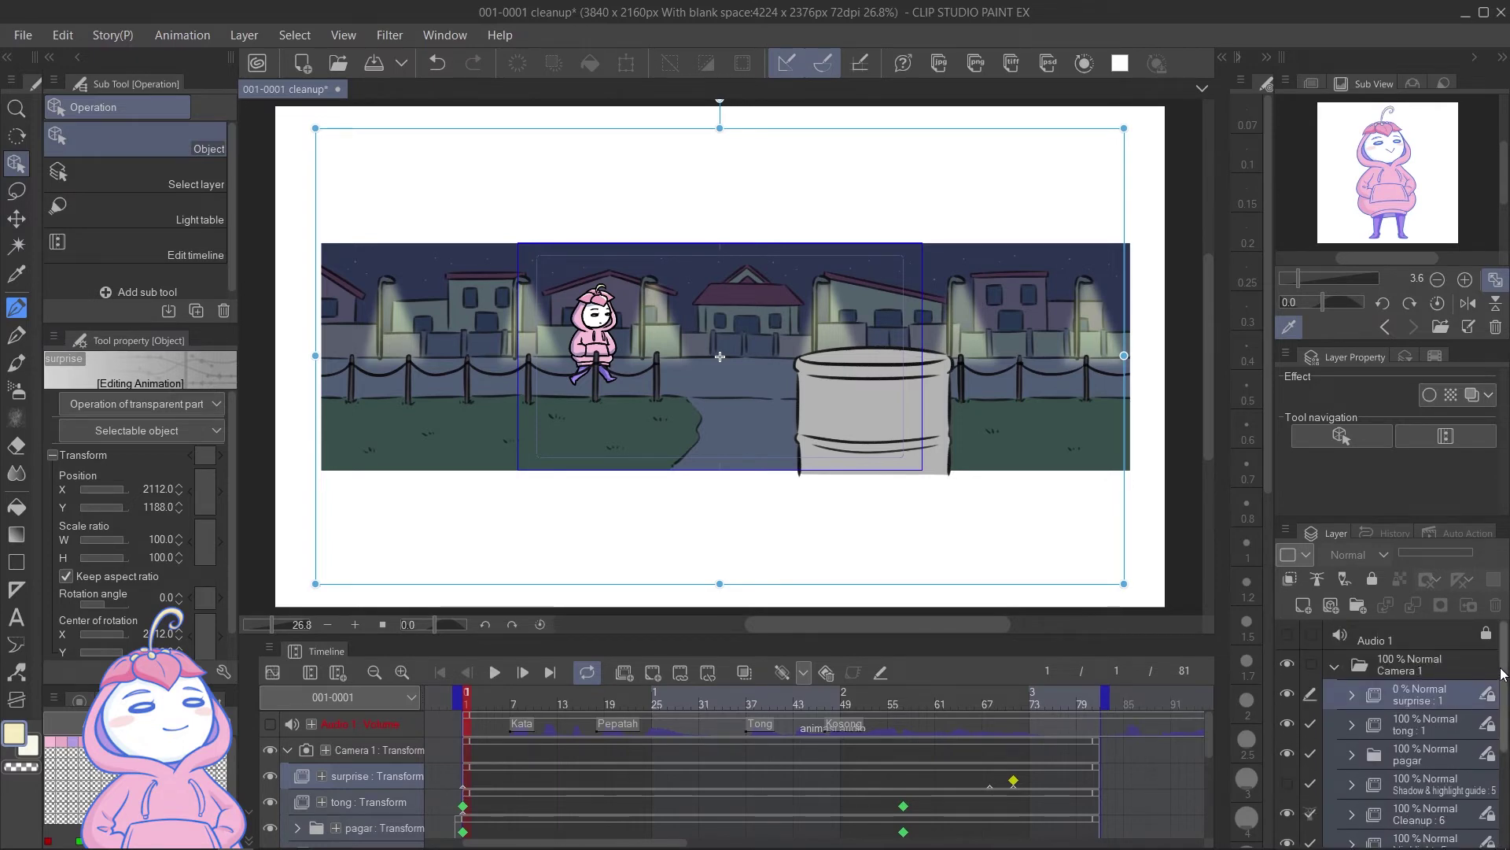
{"action": "left_click", "coordinate": [1459, 668]}
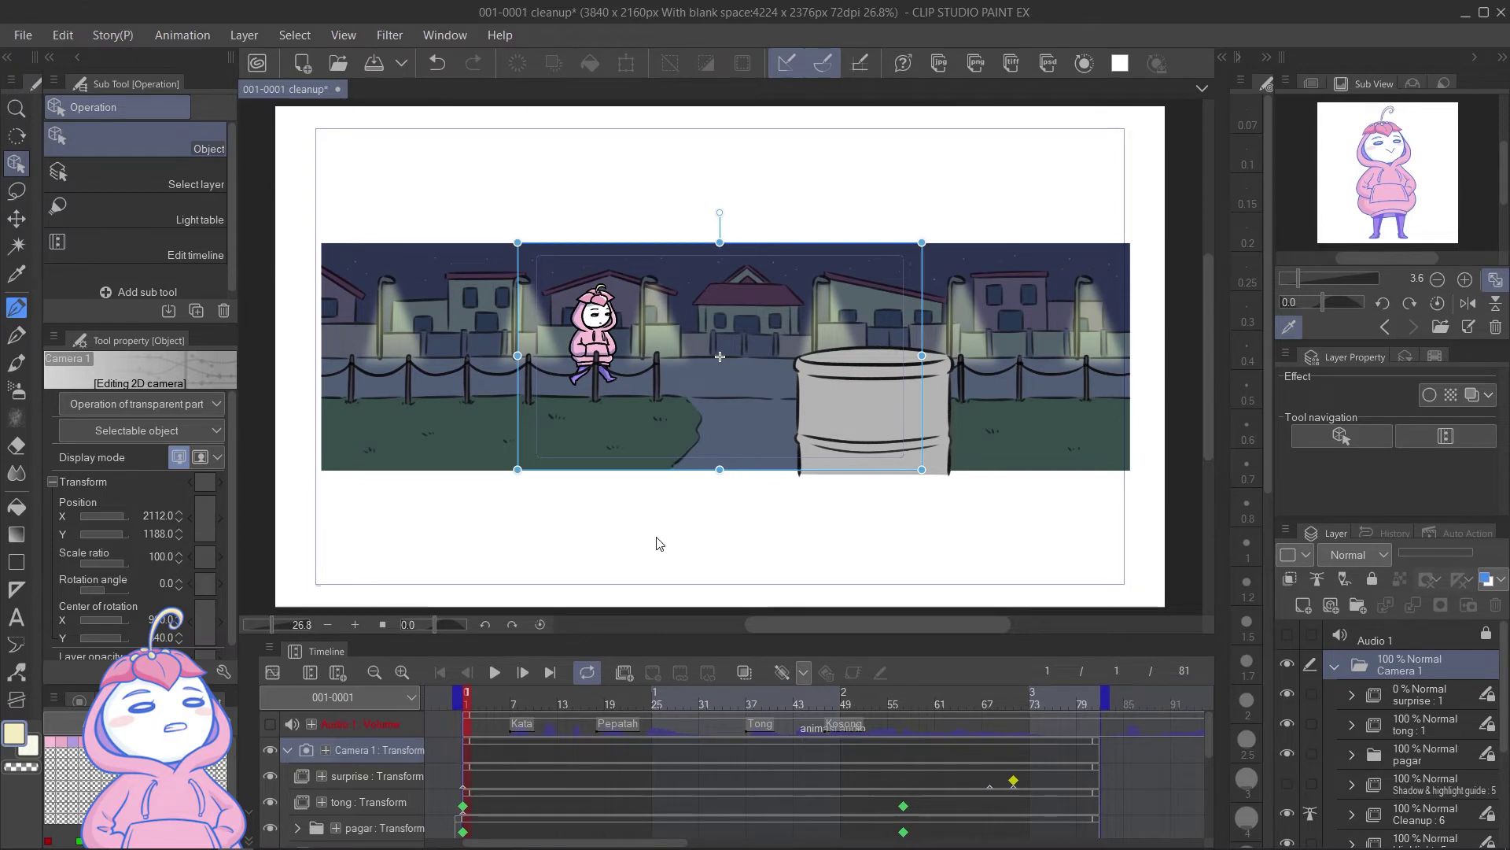
Step: Check the Animation menu without changes and save the document with Ctrl+S
{"action": "left_click", "coordinate": [181, 34]}
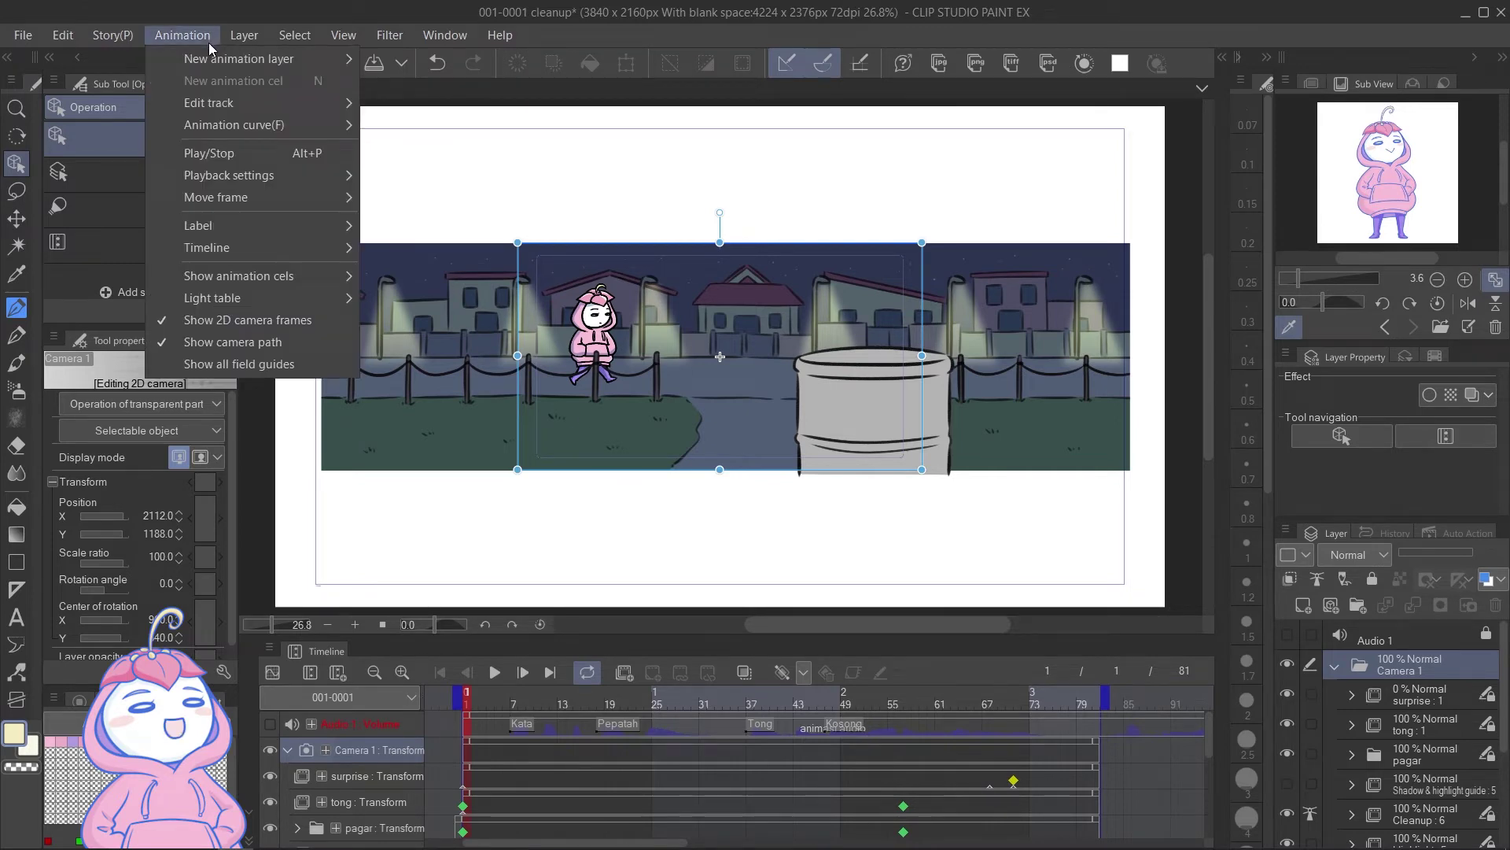
{"action": "mouse_move", "coordinate": [285, 177]}
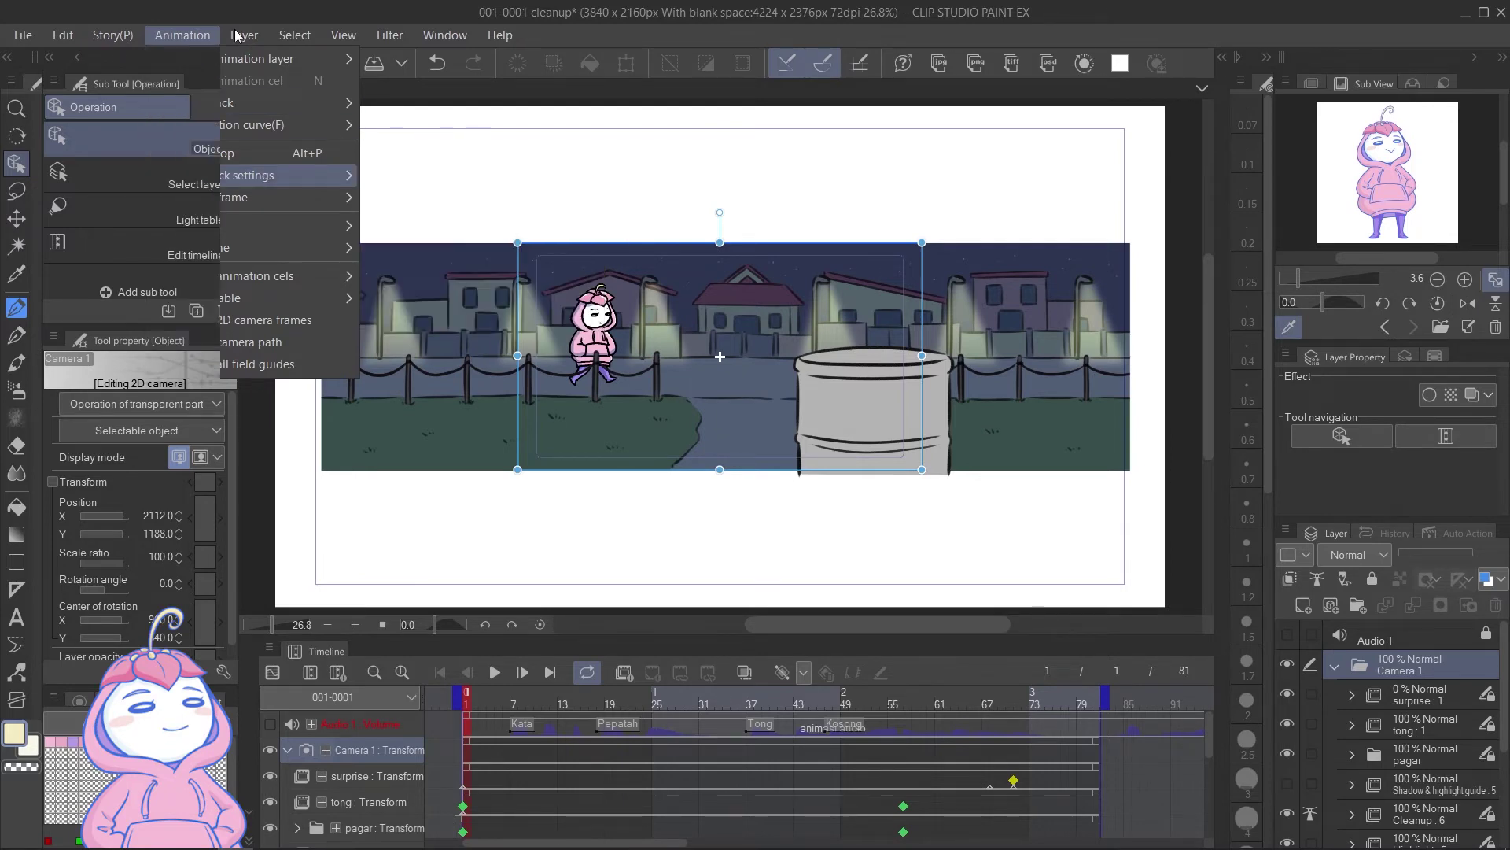
{"action": "left_click", "coordinate": [208, 34]}
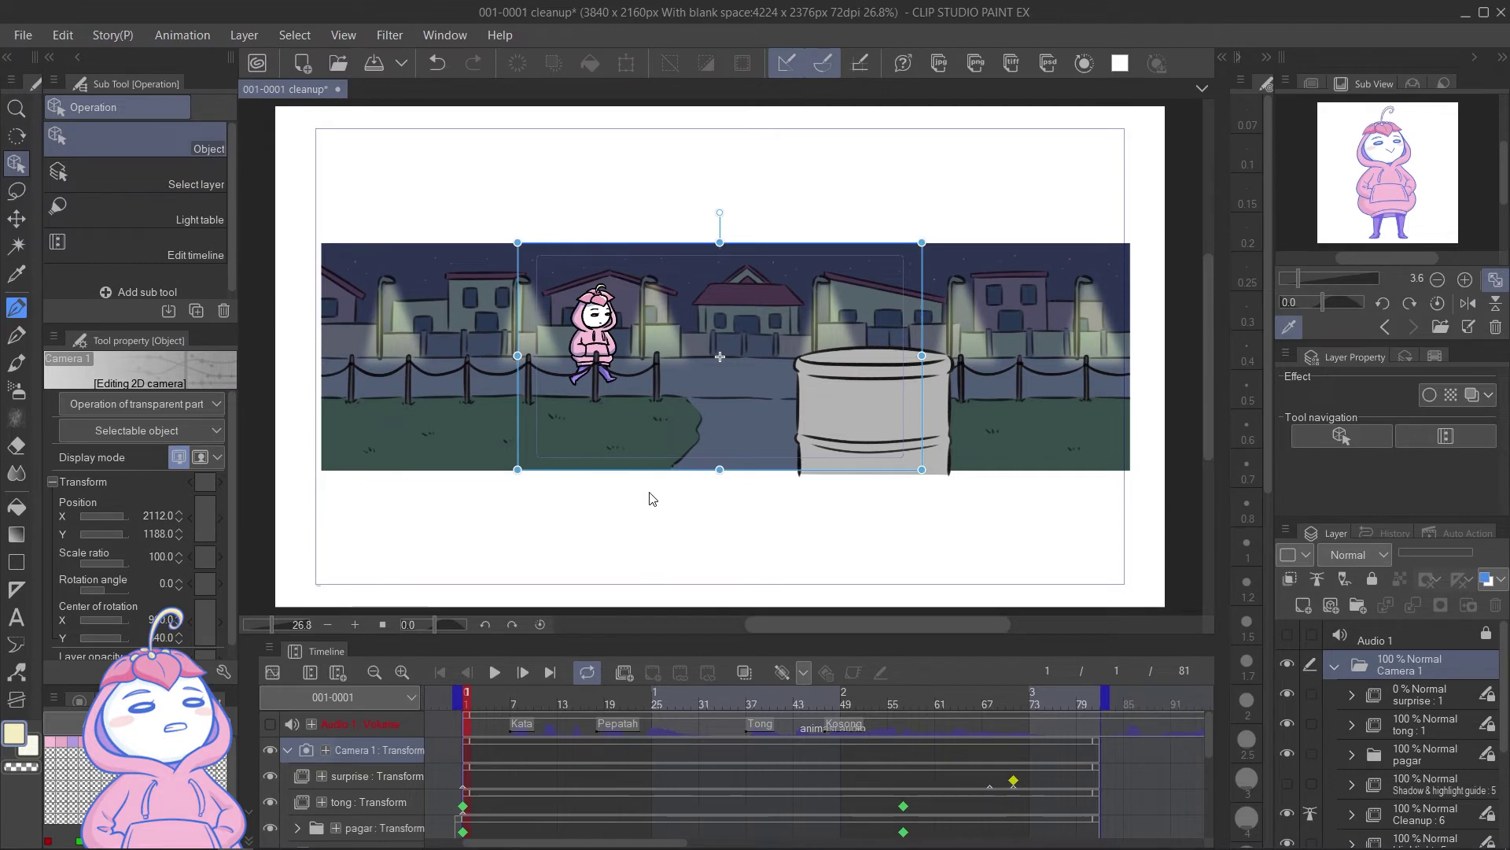
{"action": "key", "text": "ctrl+s"}
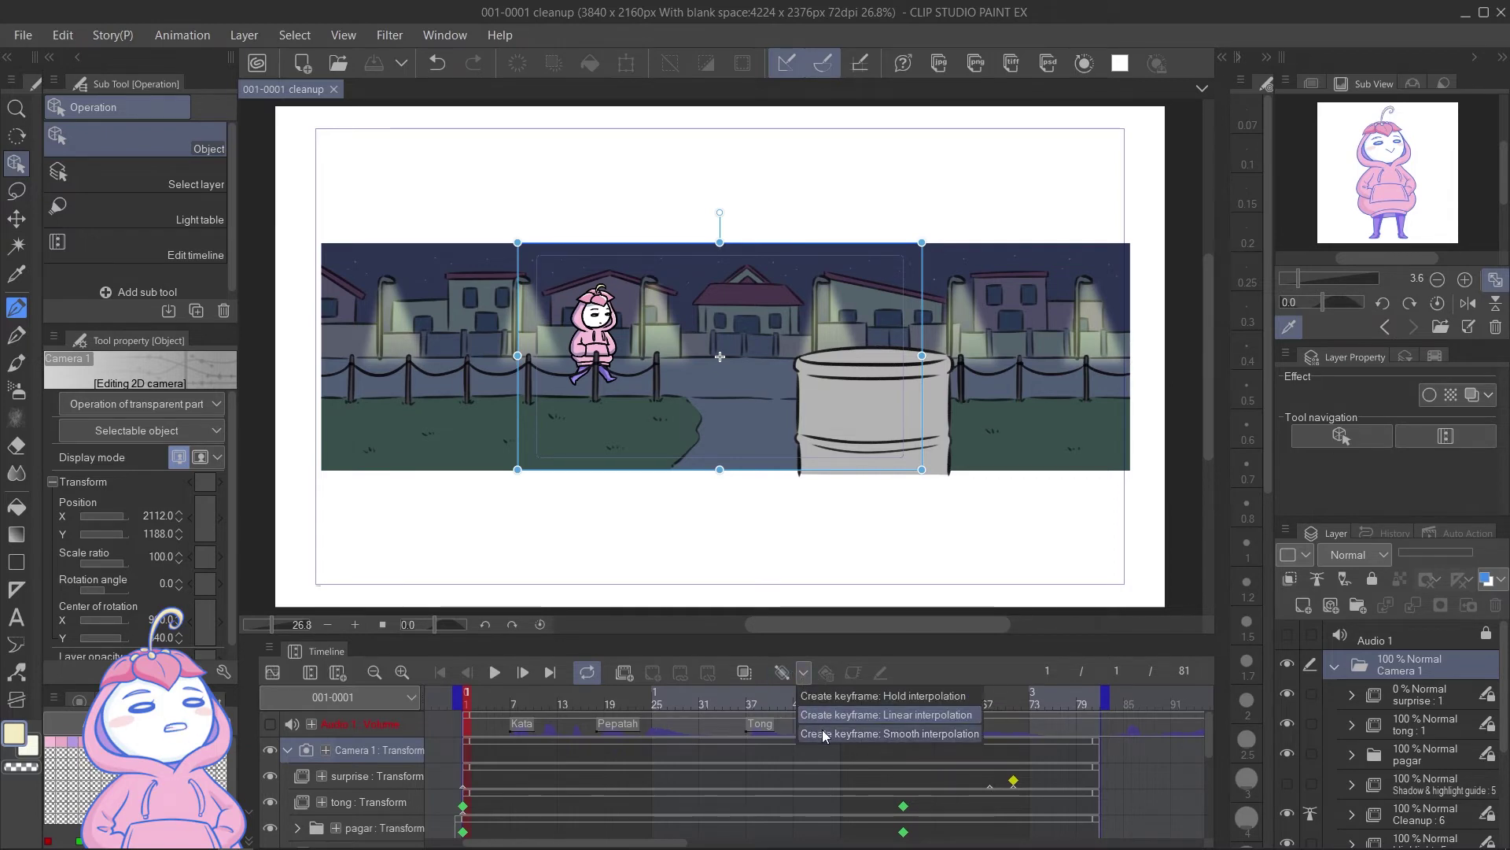
Step: Keyframe Camera 1 at frame 1 and at frame 57 panned slightly right, then play it back
{"action": "left_click", "coordinate": [783, 673]}
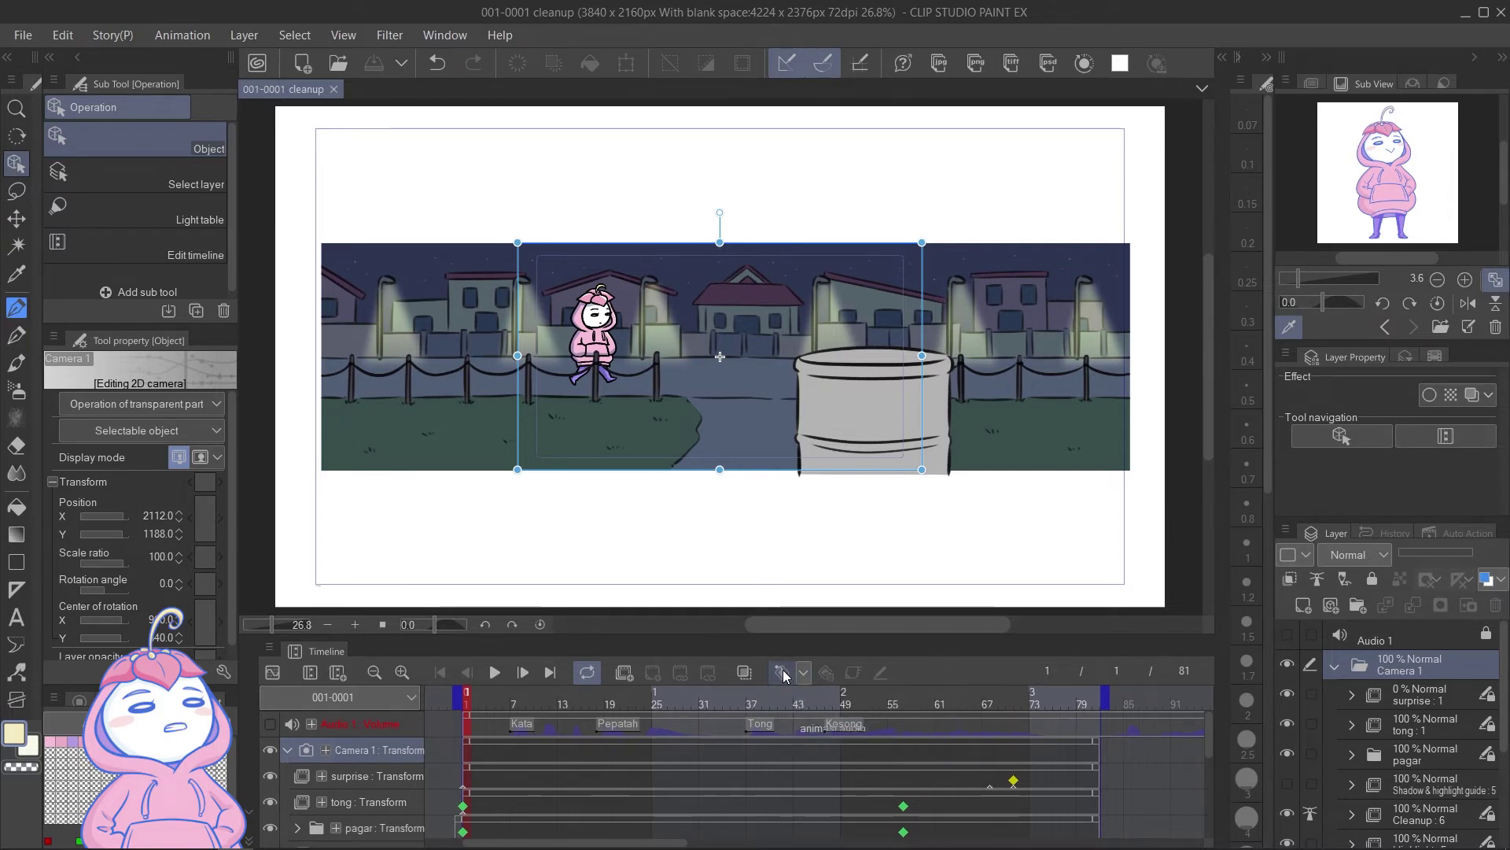
{"action": "left_click", "coordinate": [907, 753]}
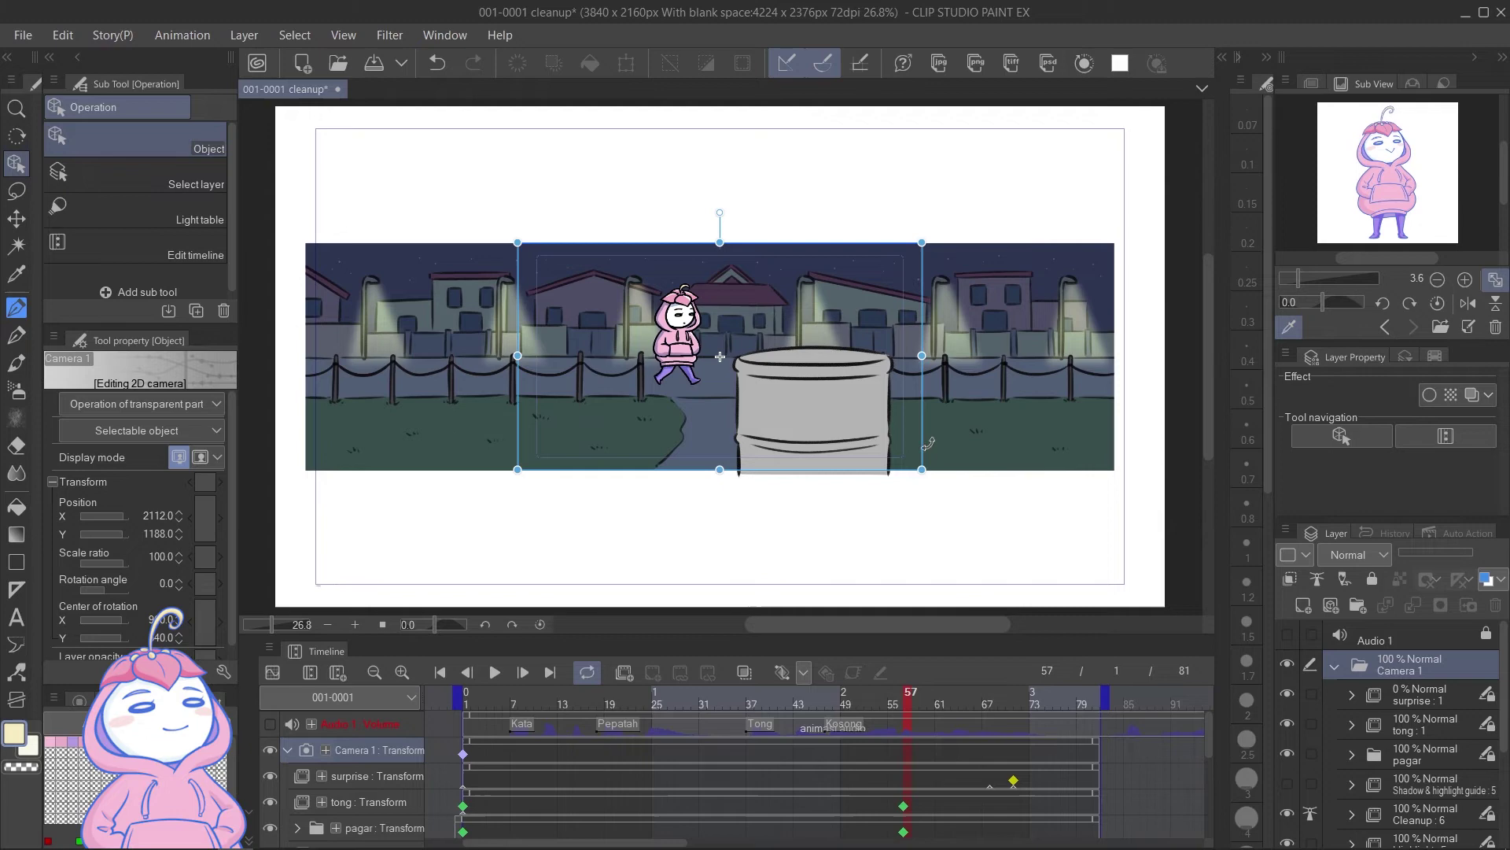
{"action": "left_click_drag", "start_coordinate": [930, 454], "coordinate": [965, 459]}
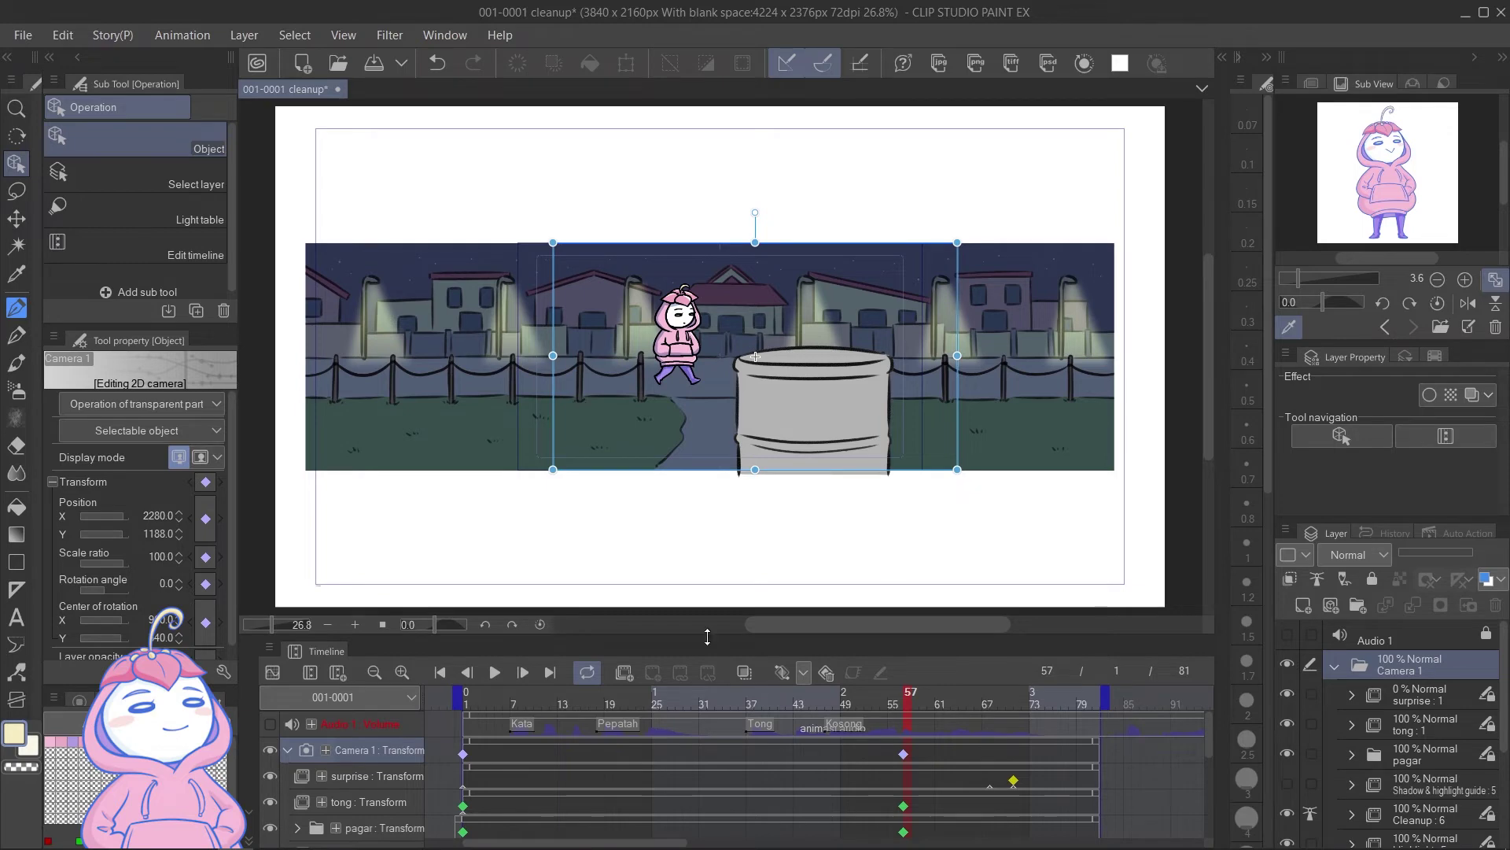
{"action": "left_click", "coordinate": [495, 672]}
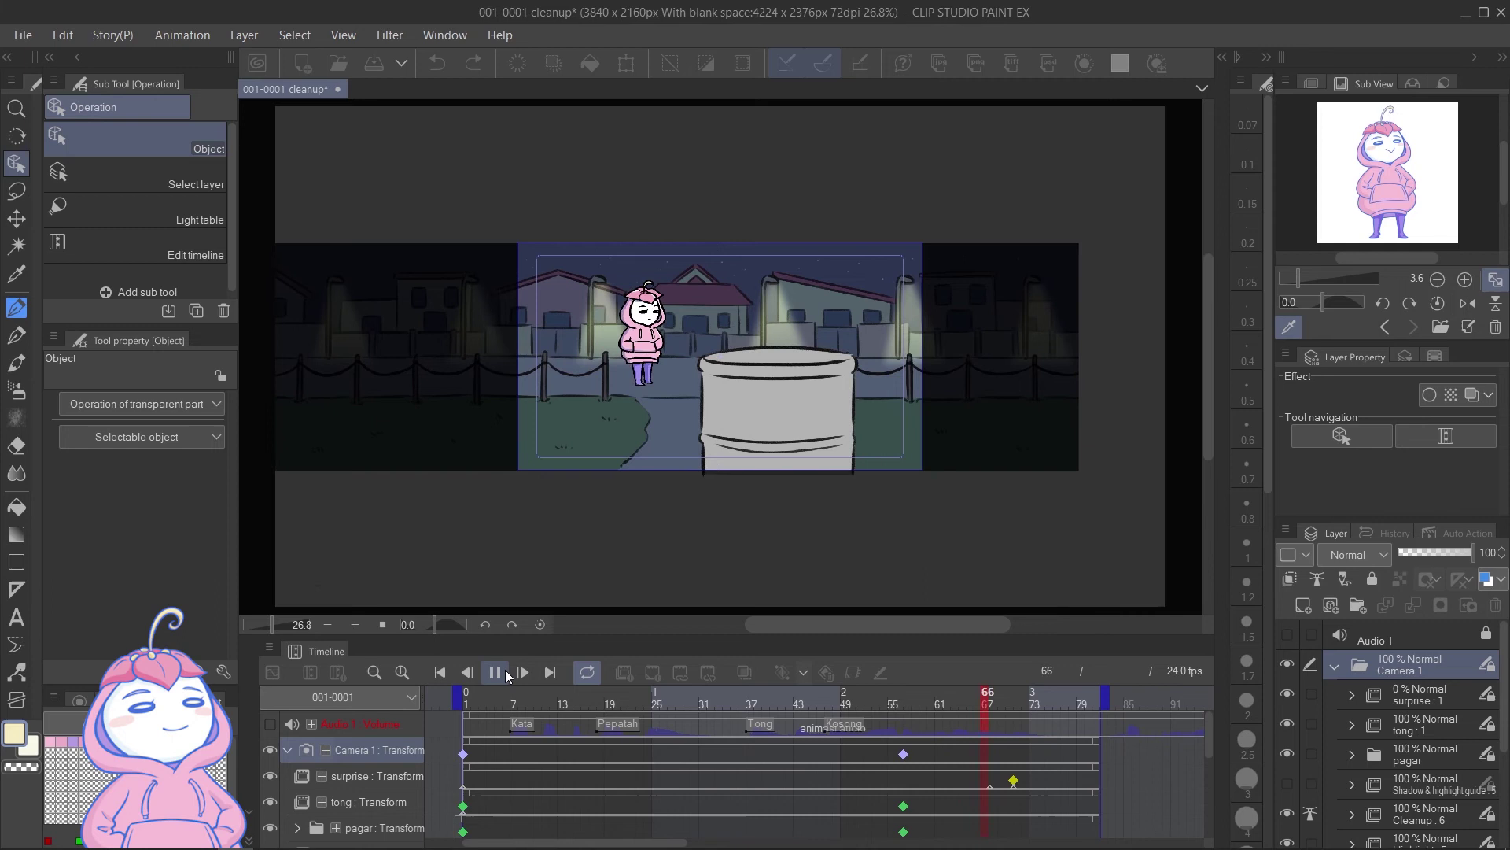
{"action": "left_click", "coordinate": [496, 672]}
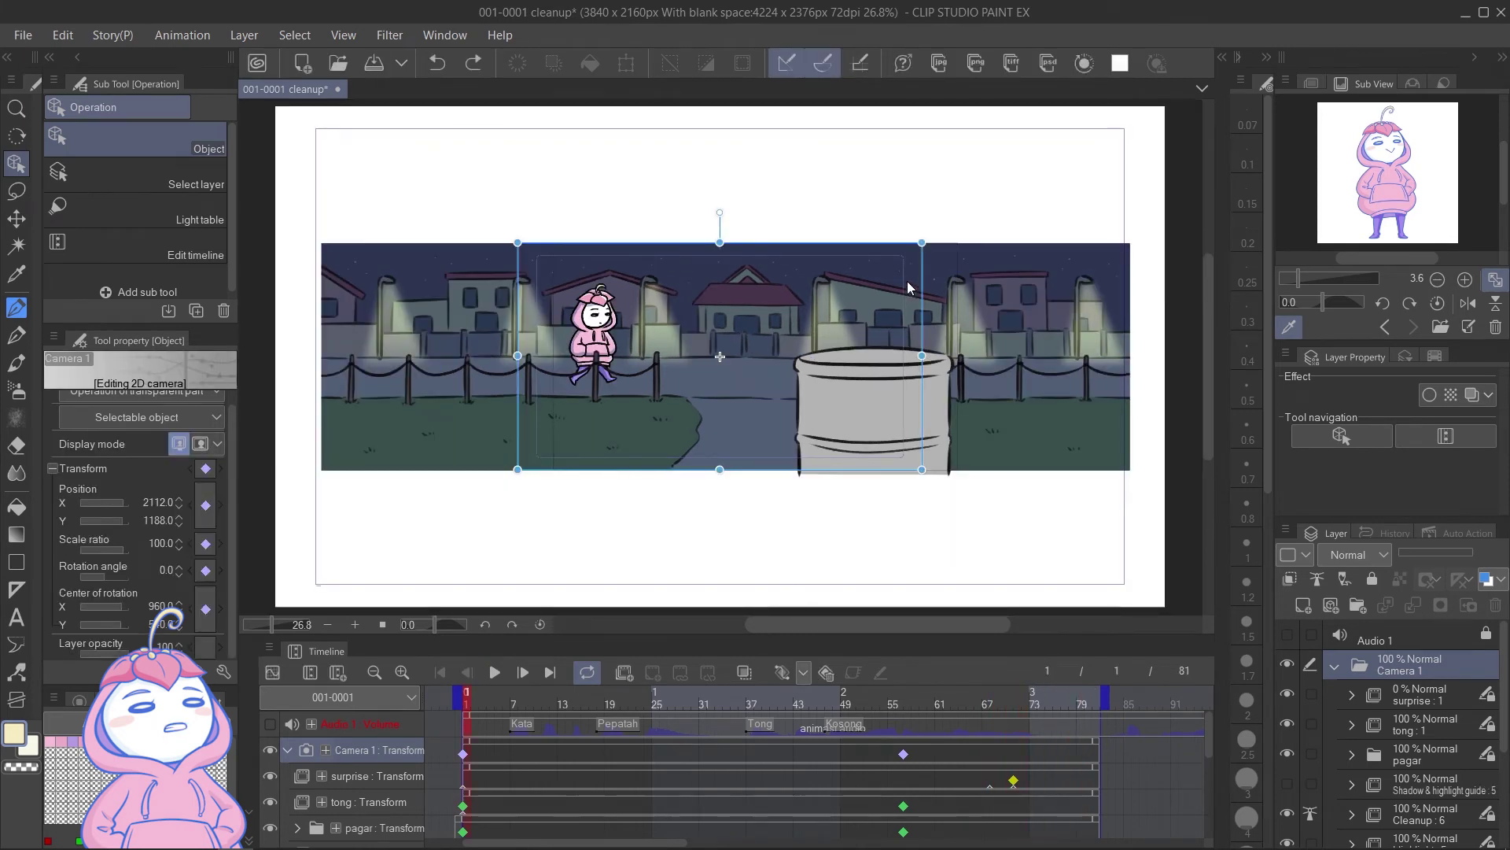
Step: Try camera zoom, rotation, scale and tilt changes, undoing each, then preview the camera pan again
{"action": "left_click_drag", "start_coordinate": [923, 242], "coordinate": [773, 365]}
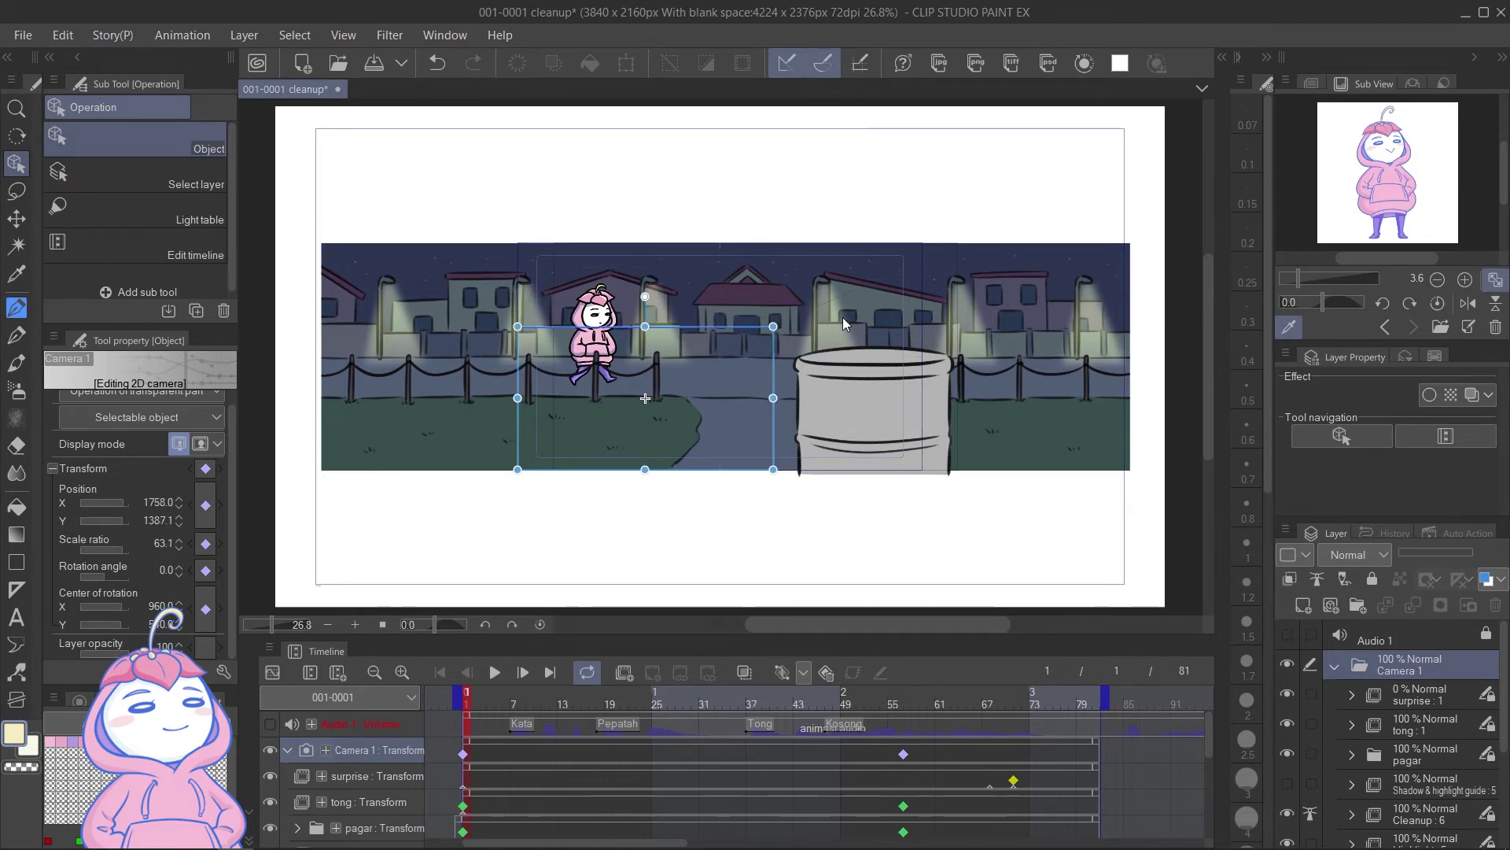
{"action": "key", "text": "ctrl+z"}
{"action": "left_click_drag", "start_coordinate": [932, 229], "coordinate": [929, 335]}
{"action": "key", "text": "ctrl+z"}
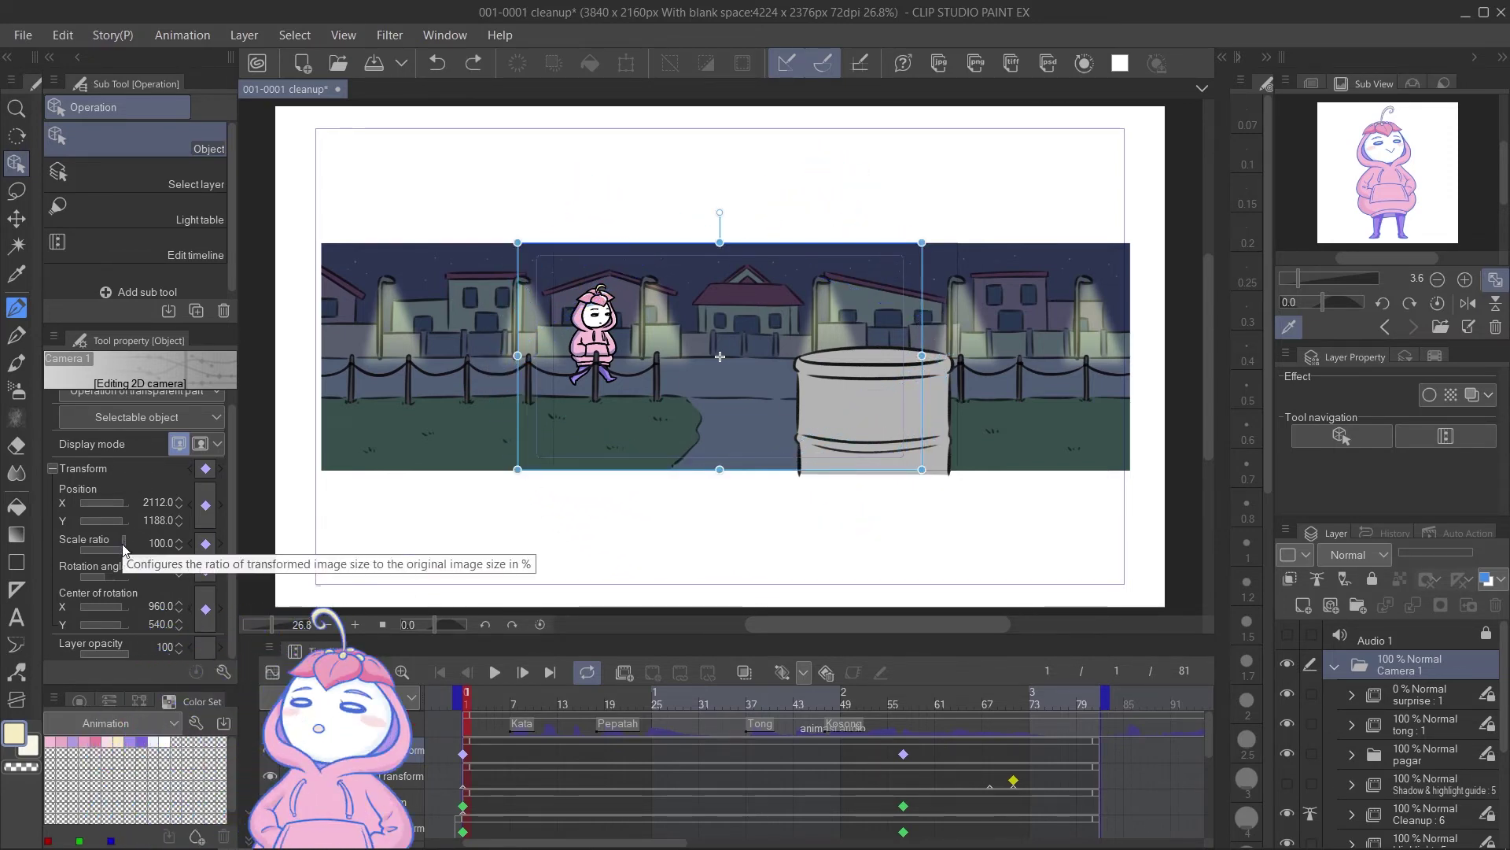
{"action": "mouse_move", "coordinate": [123, 547]}
{"action": "left_mouse_down"}
{"action": "mouse_move", "coordinate": [107, 547]}
{"action": "mouse_move", "coordinate": [120, 545]}
{"action": "left_mouse_up"}
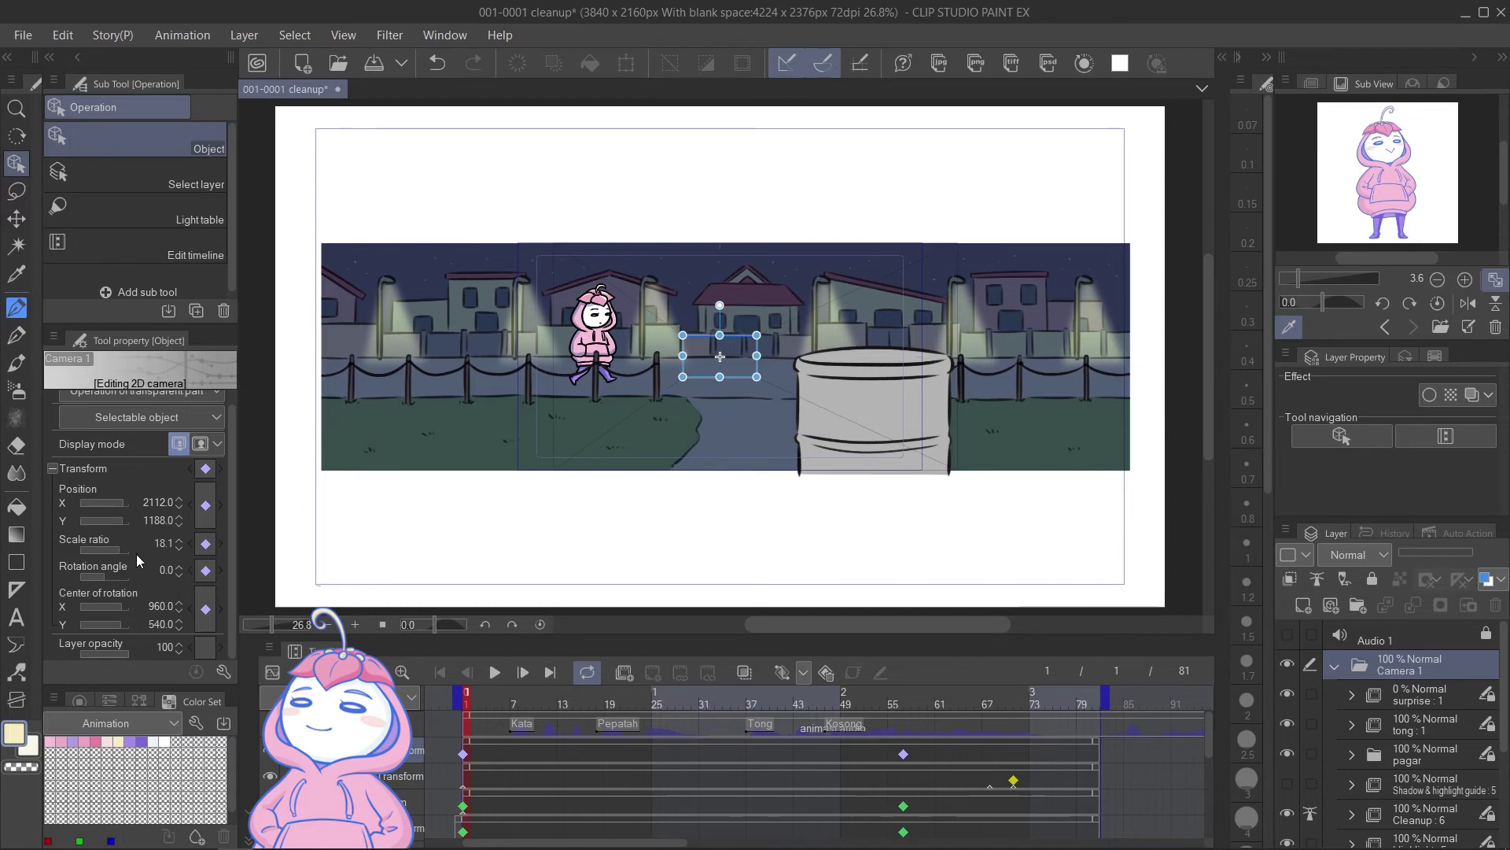
{"action": "key", "text": "ctrl+z"}
{"action": "left_click_drag", "start_coordinate": [108, 574], "coordinate": [114, 574]}
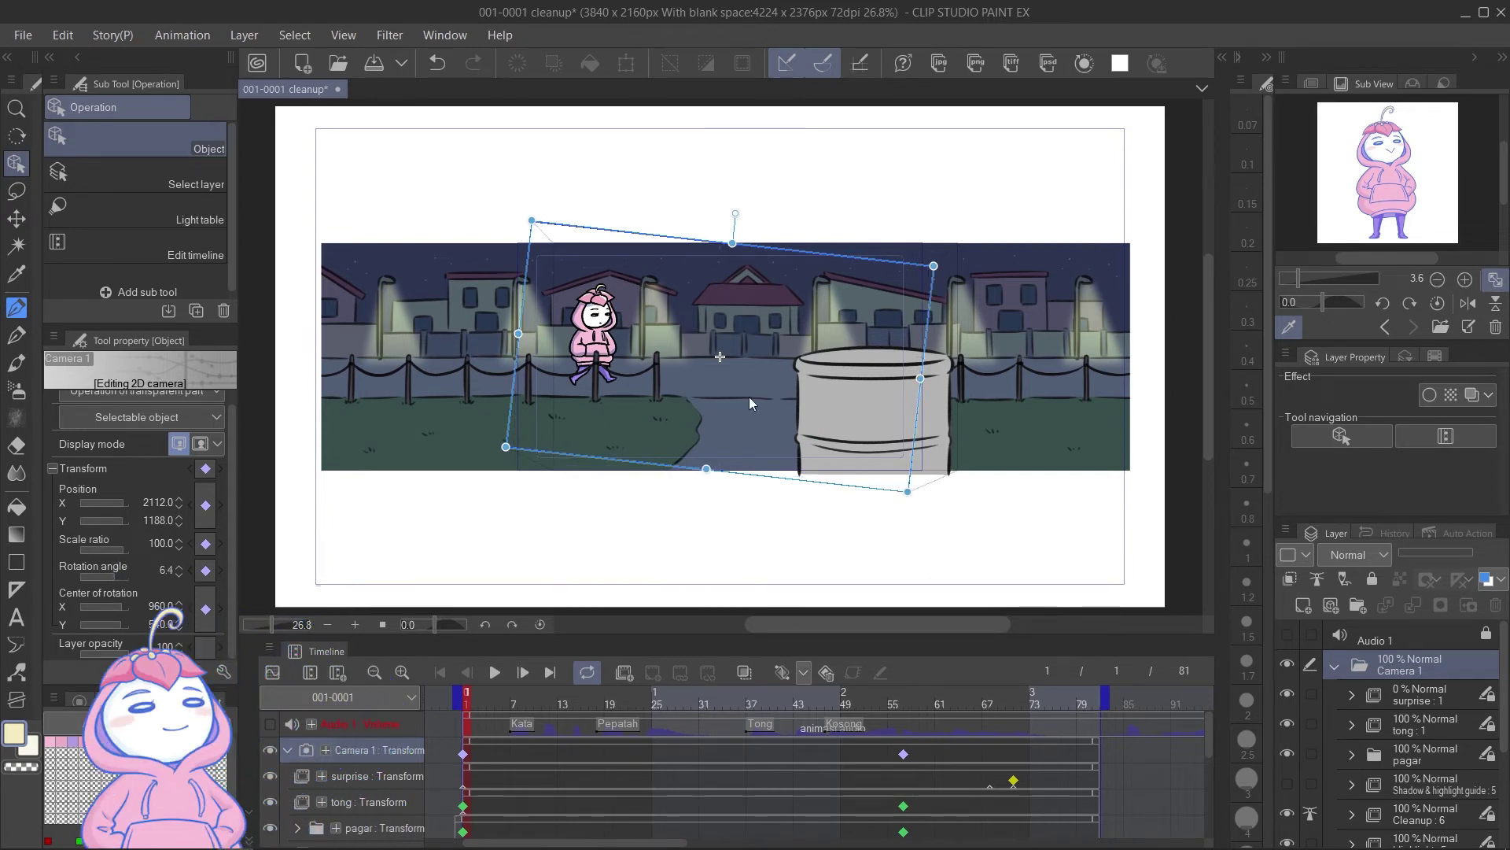
{"action": "key", "text": "ctrl+z"}
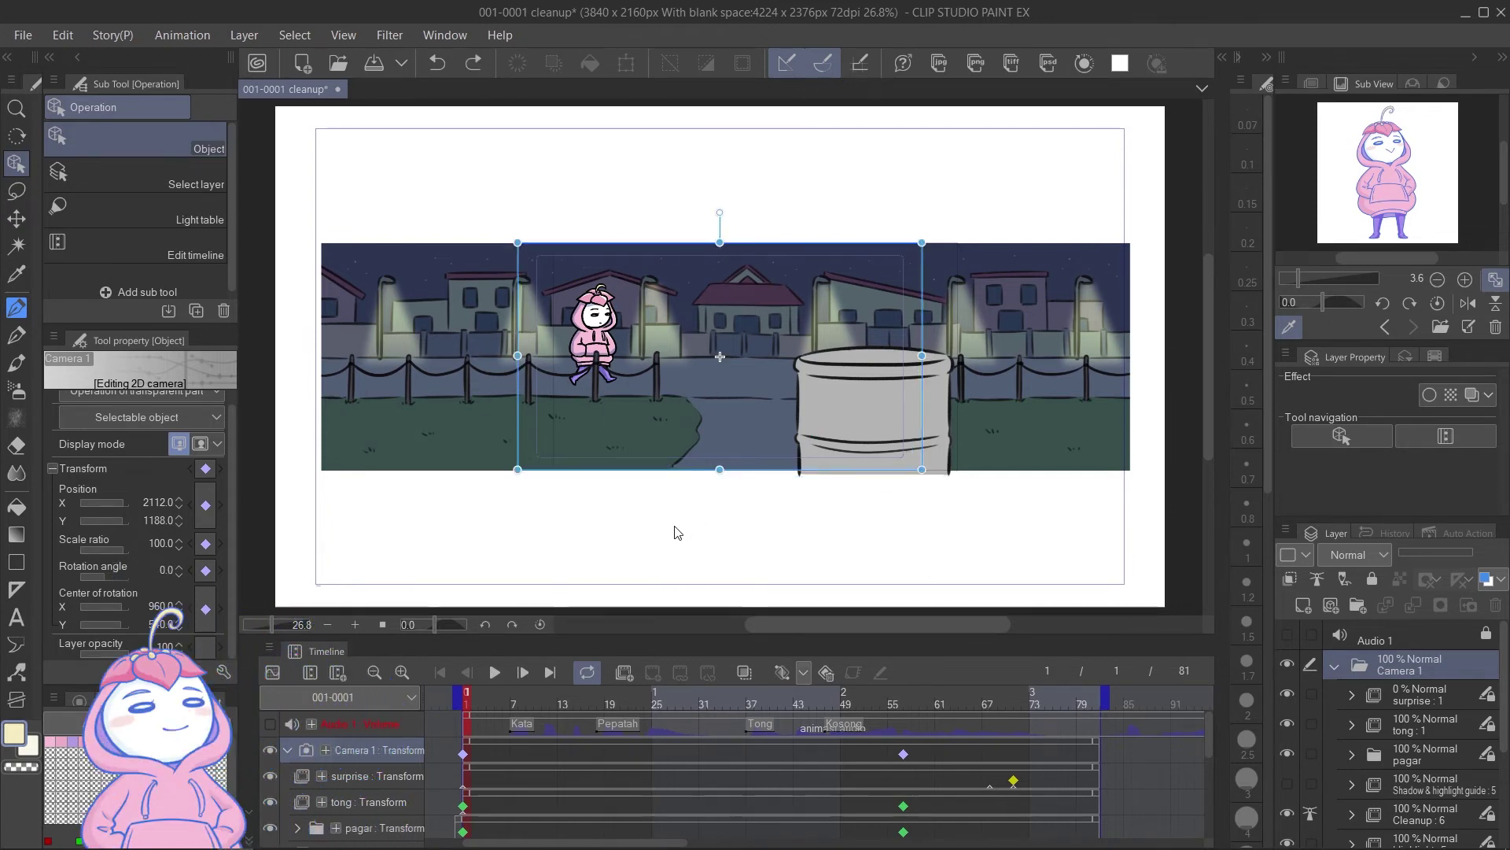
{"action": "left_click", "coordinate": [496, 671]}
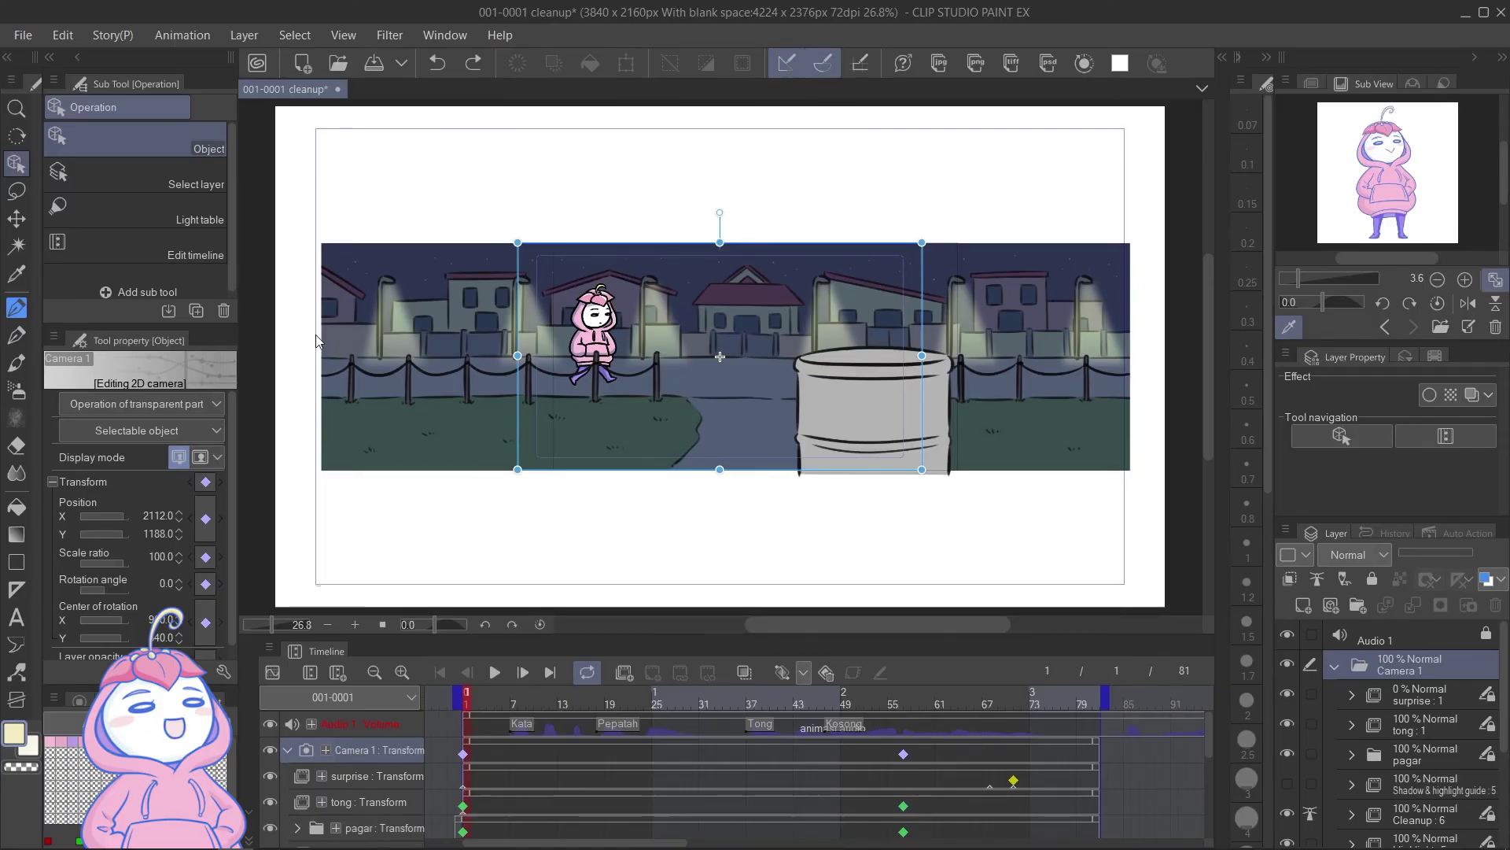
Step: Export the animation as a movie file named test
{"action": "left_click", "coordinate": [30, 39]}
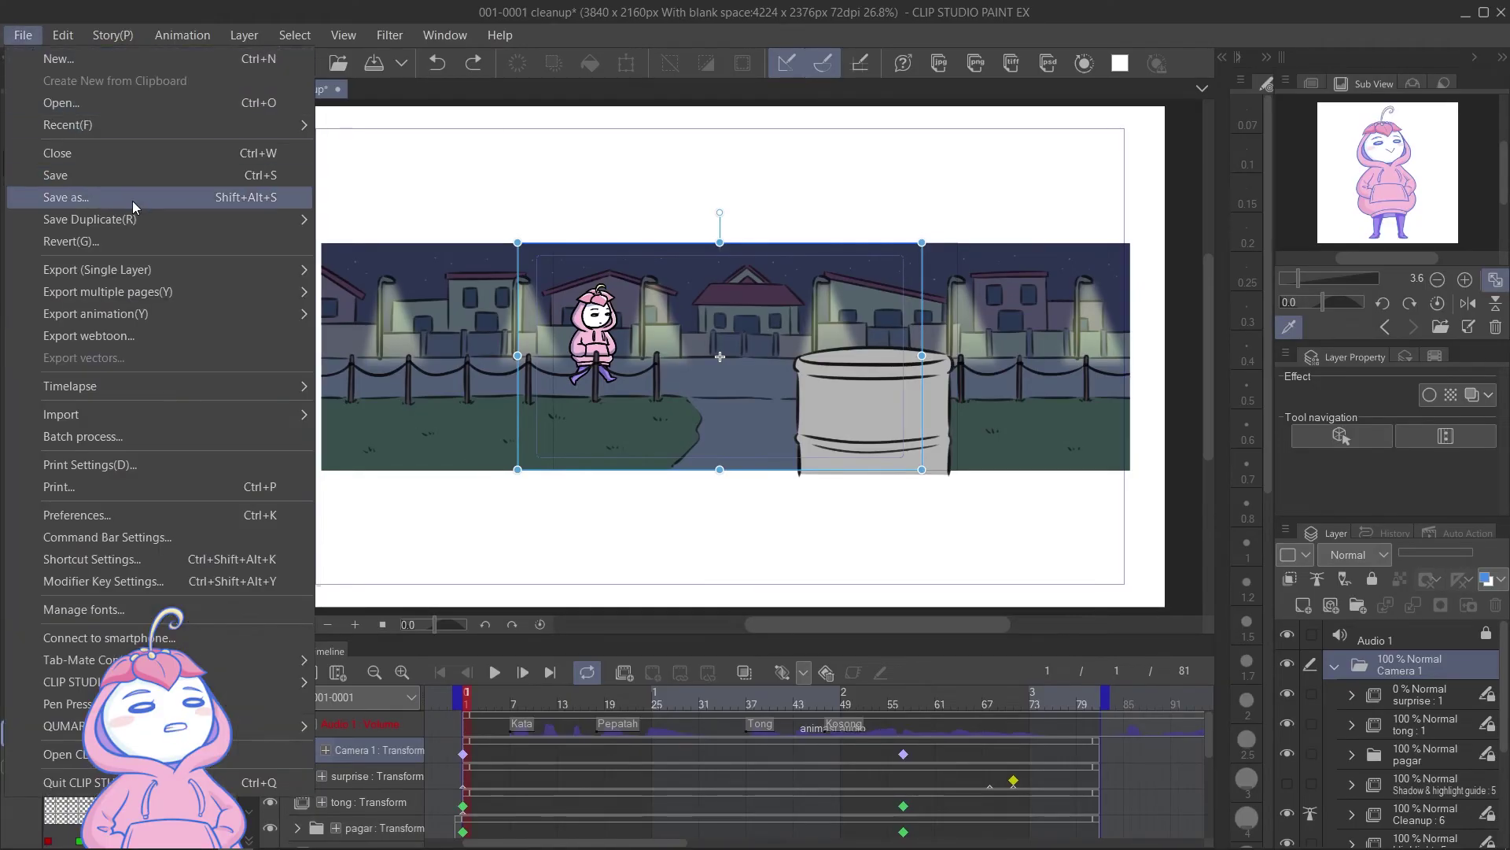
{"action": "mouse_move", "coordinate": [245, 314]}
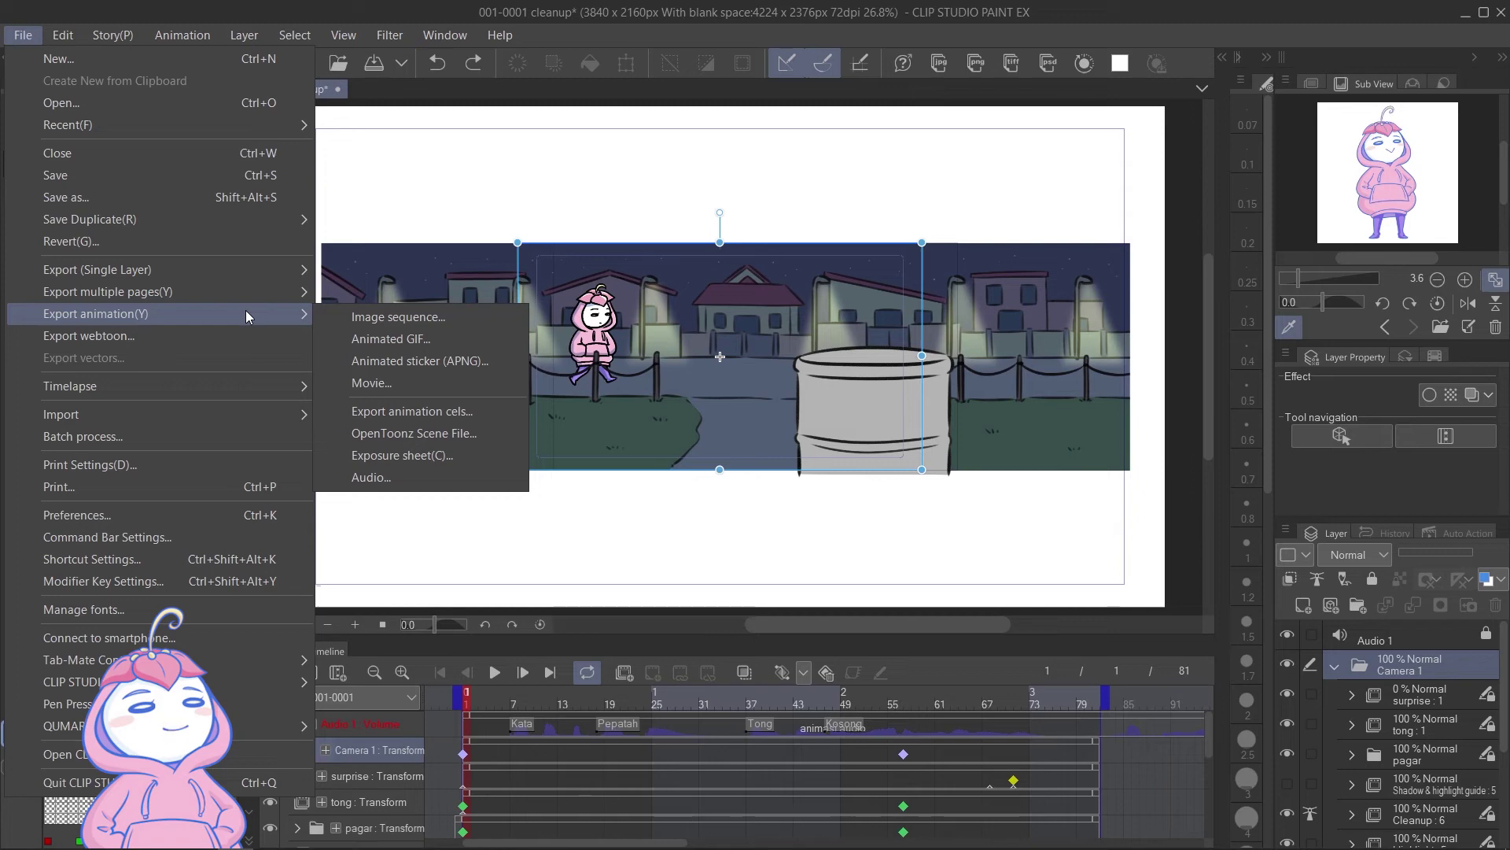
{"action": "left_click", "coordinate": [335, 384]}
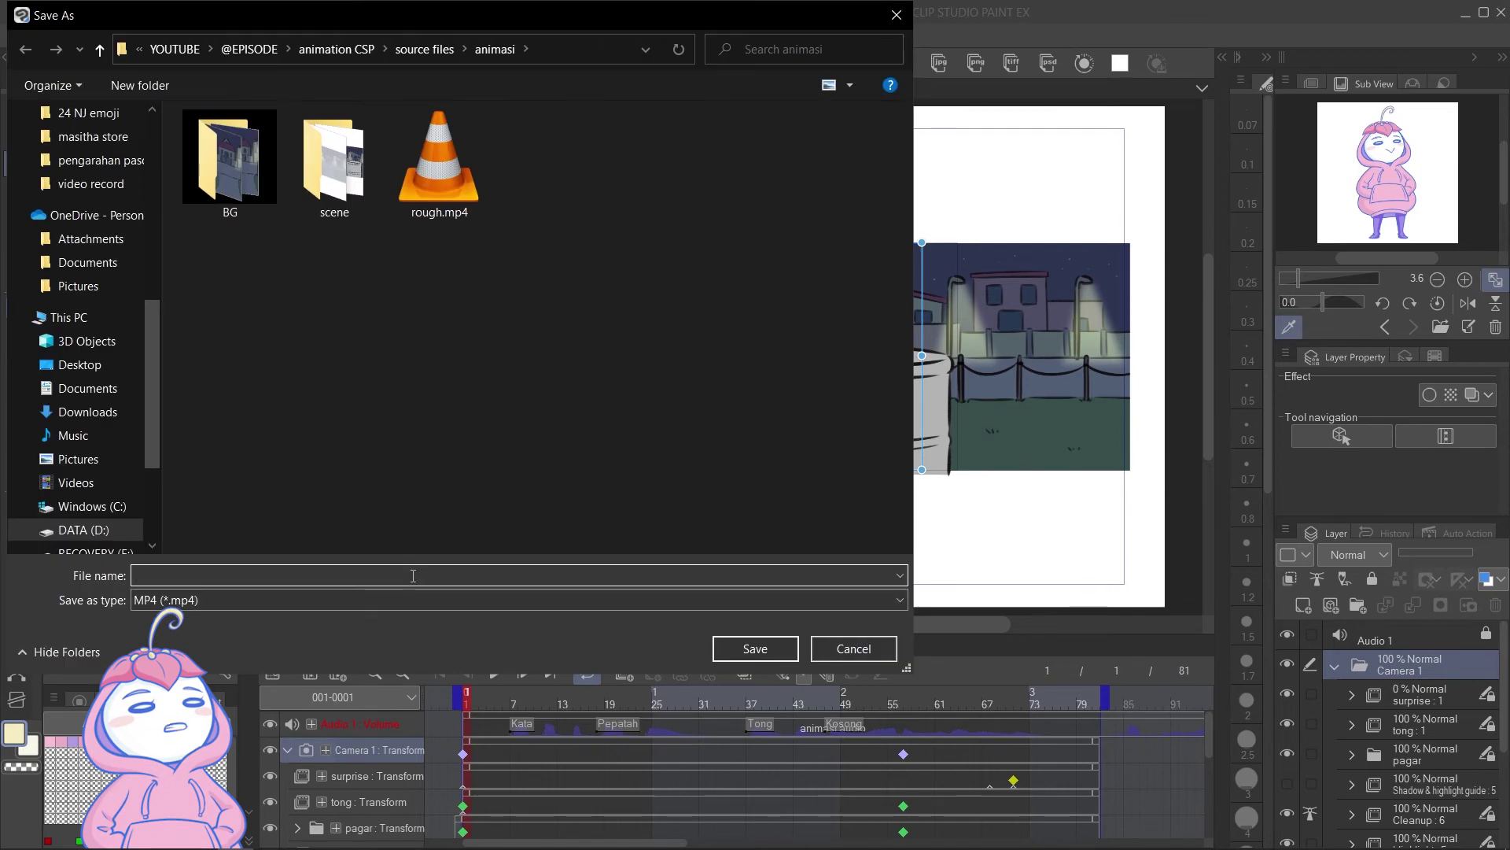
{"action": "type", "text": "test"}
{"action": "left_click", "coordinate": [756, 648]}
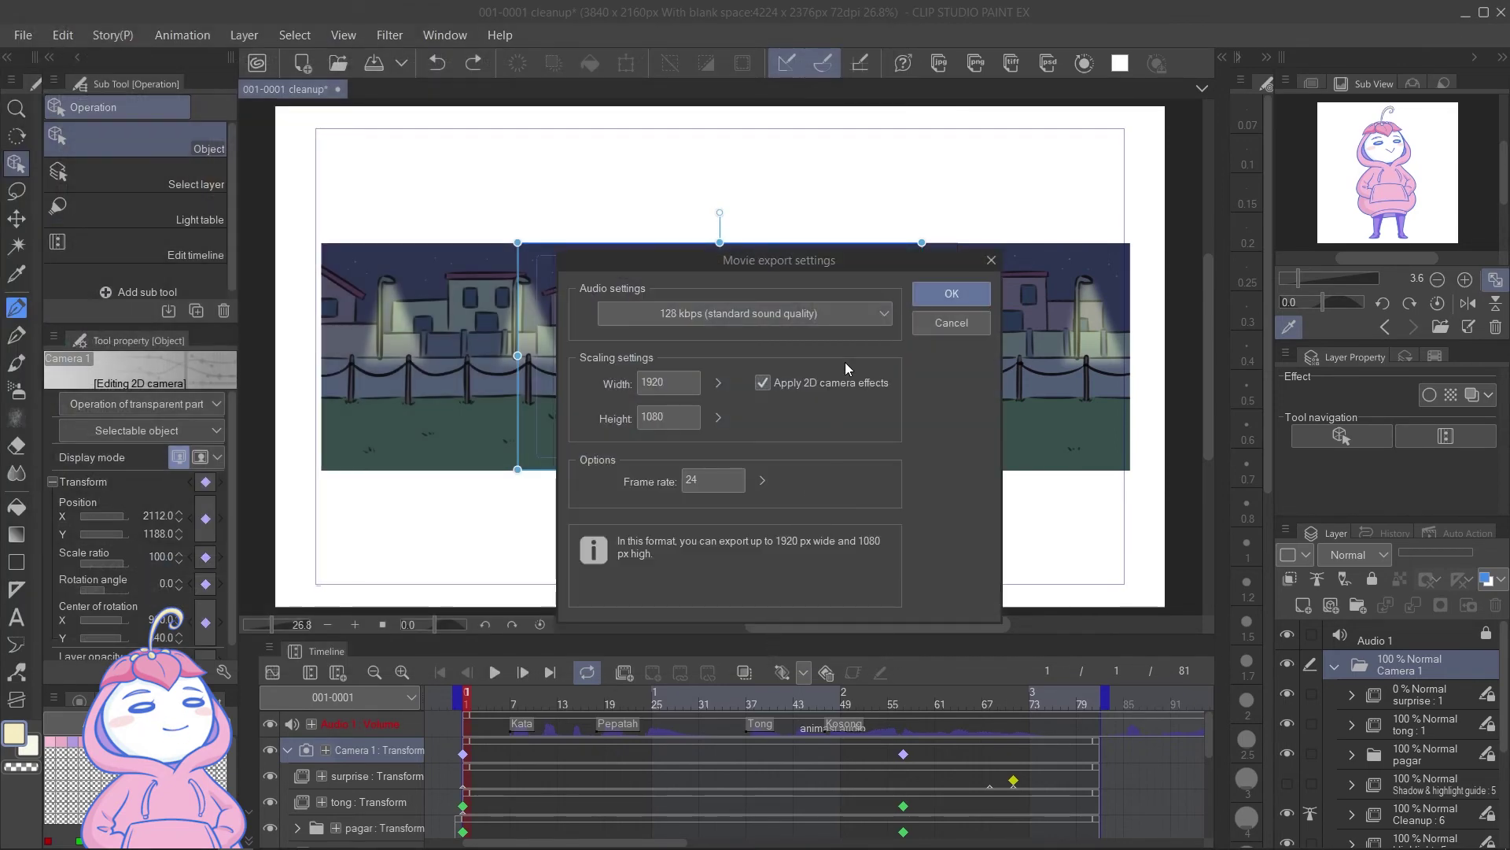
Step: Set the movie's audio quality to 192 kbps and confirm the export
{"action": "left_click", "coordinate": [869, 317]}
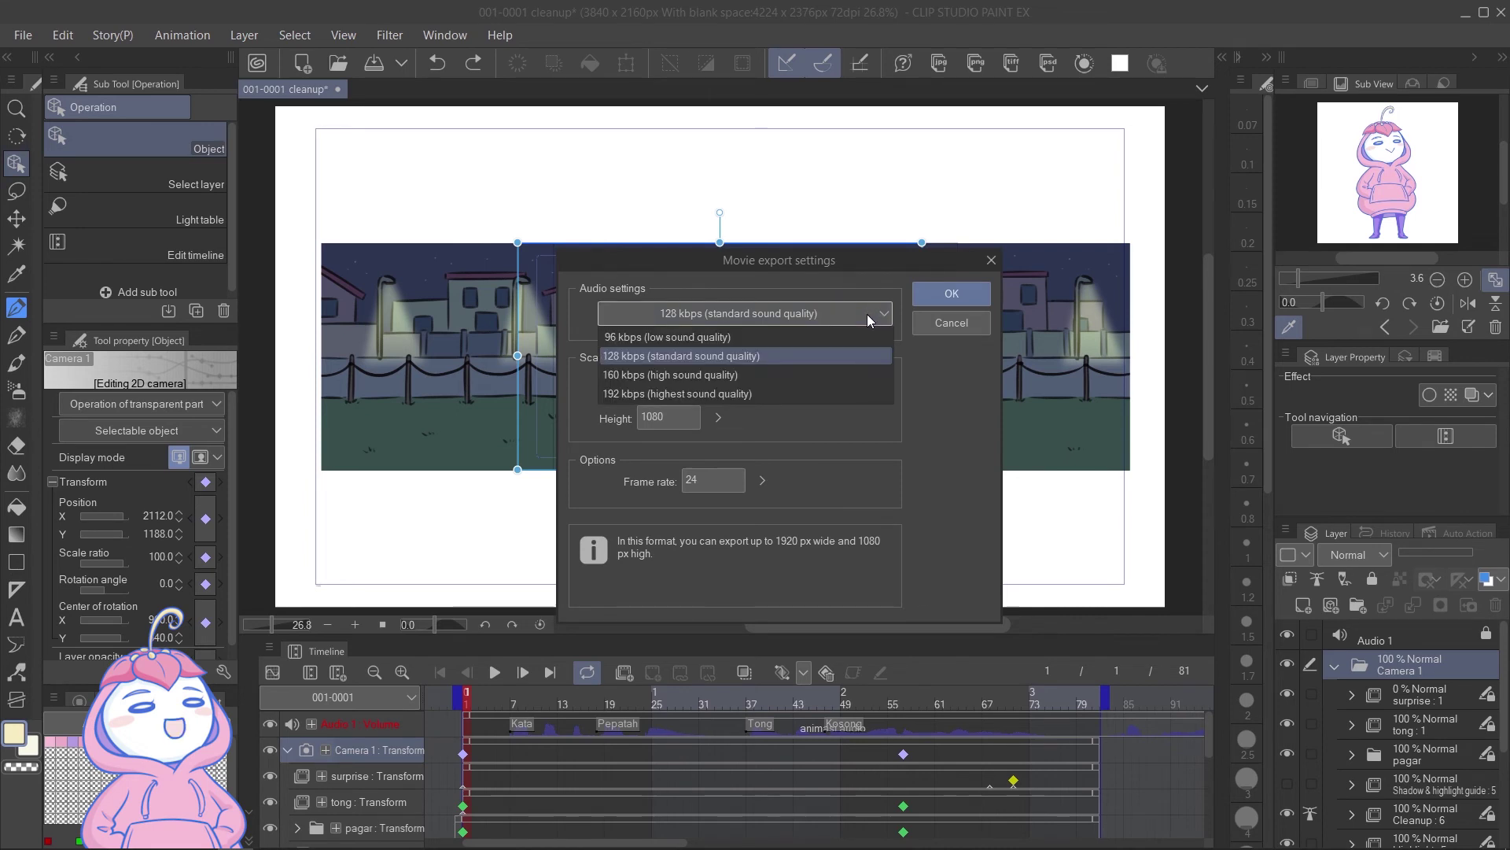
{"action": "left_click", "coordinate": [828, 394]}
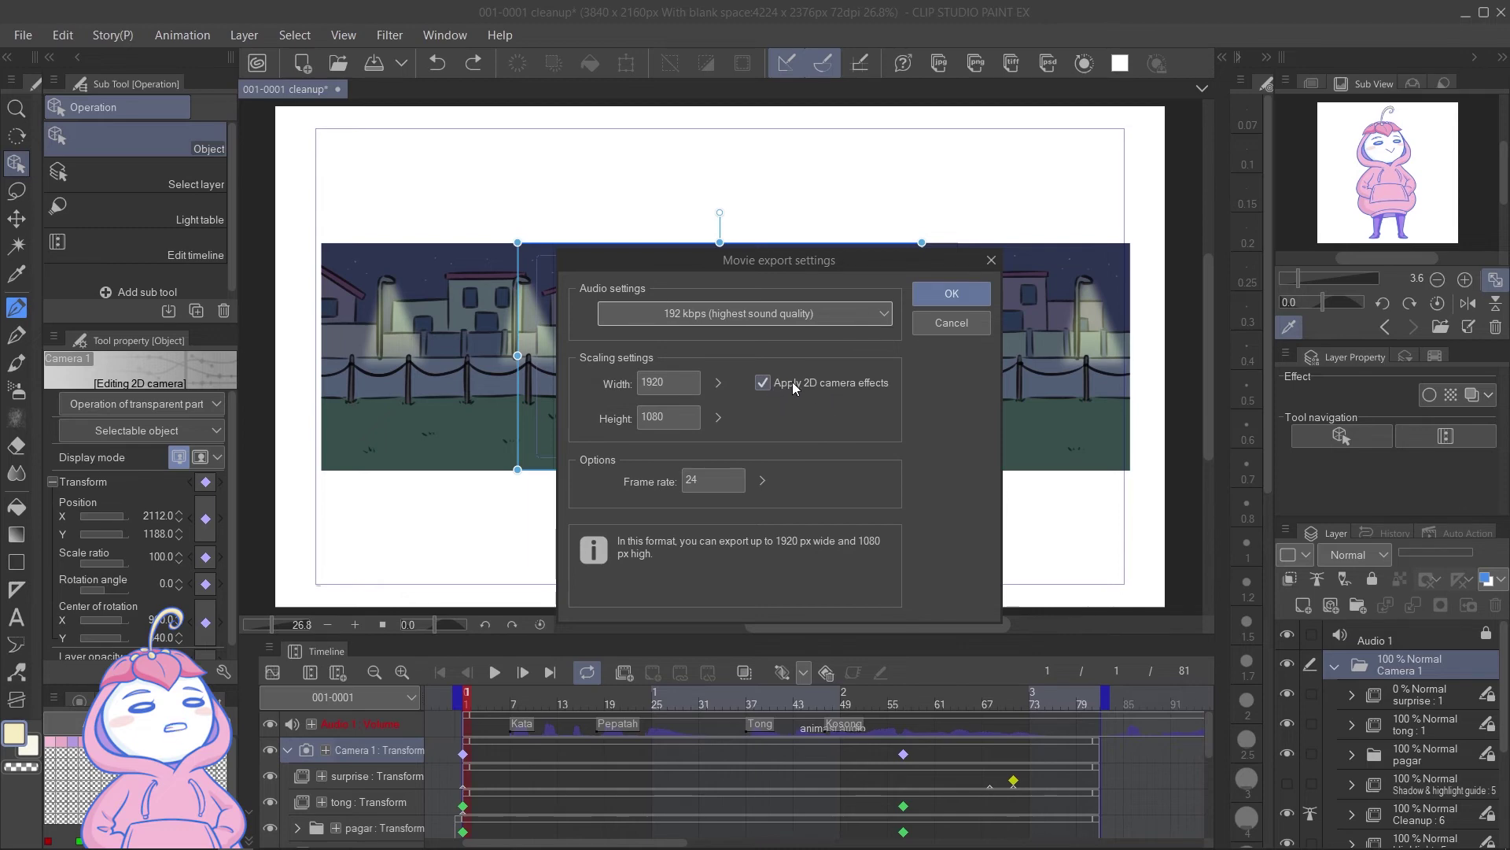
{"action": "left_click", "coordinate": [937, 295]}
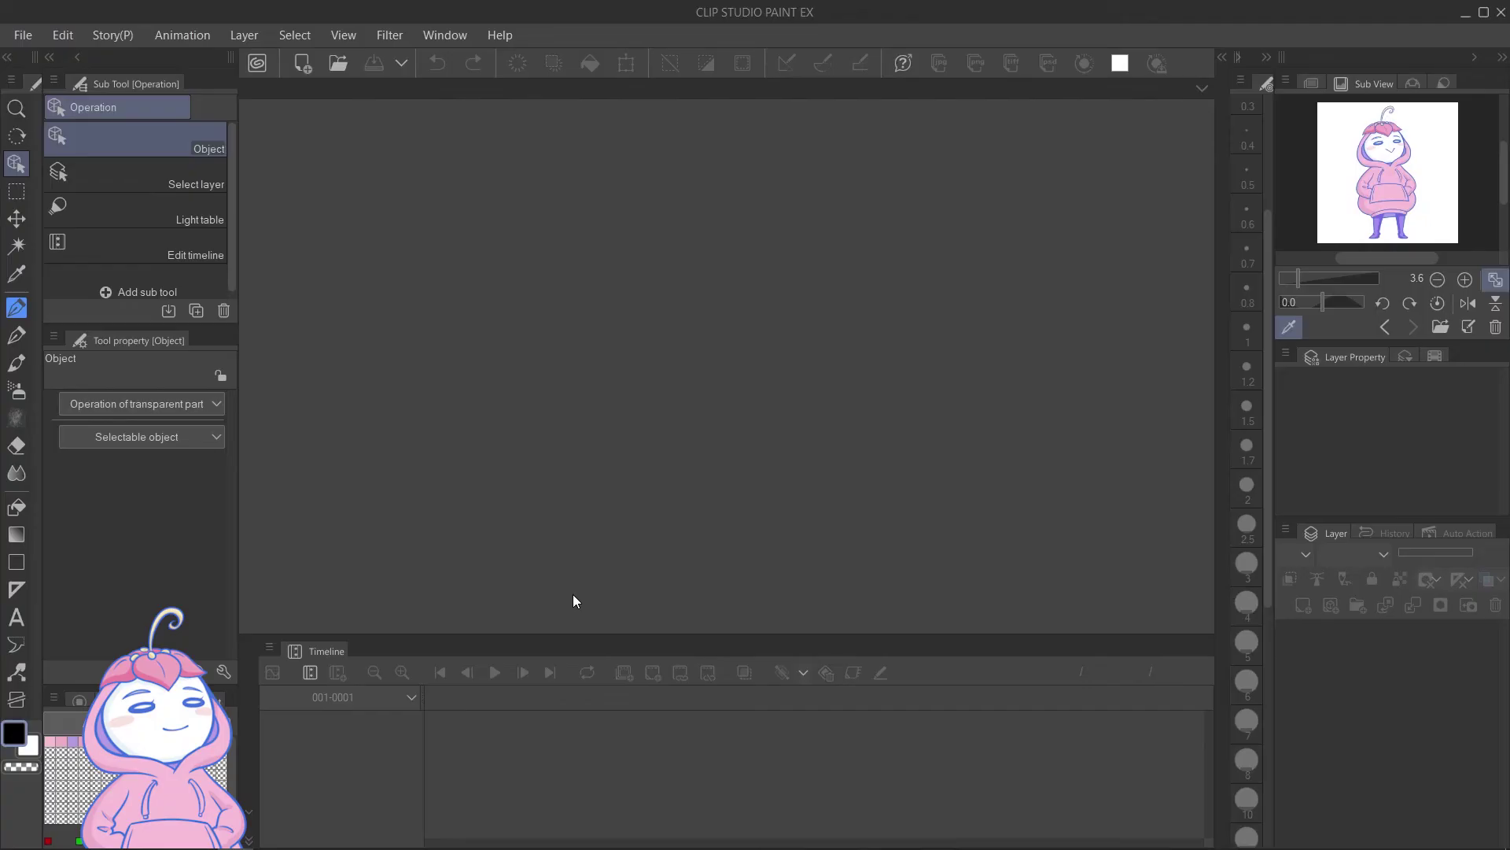
Step: Create a 1920x1080 animation project and import sc 01–sc 05.mp4 as movie layers
{"action": "left_click", "coordinate": [24, 36]}
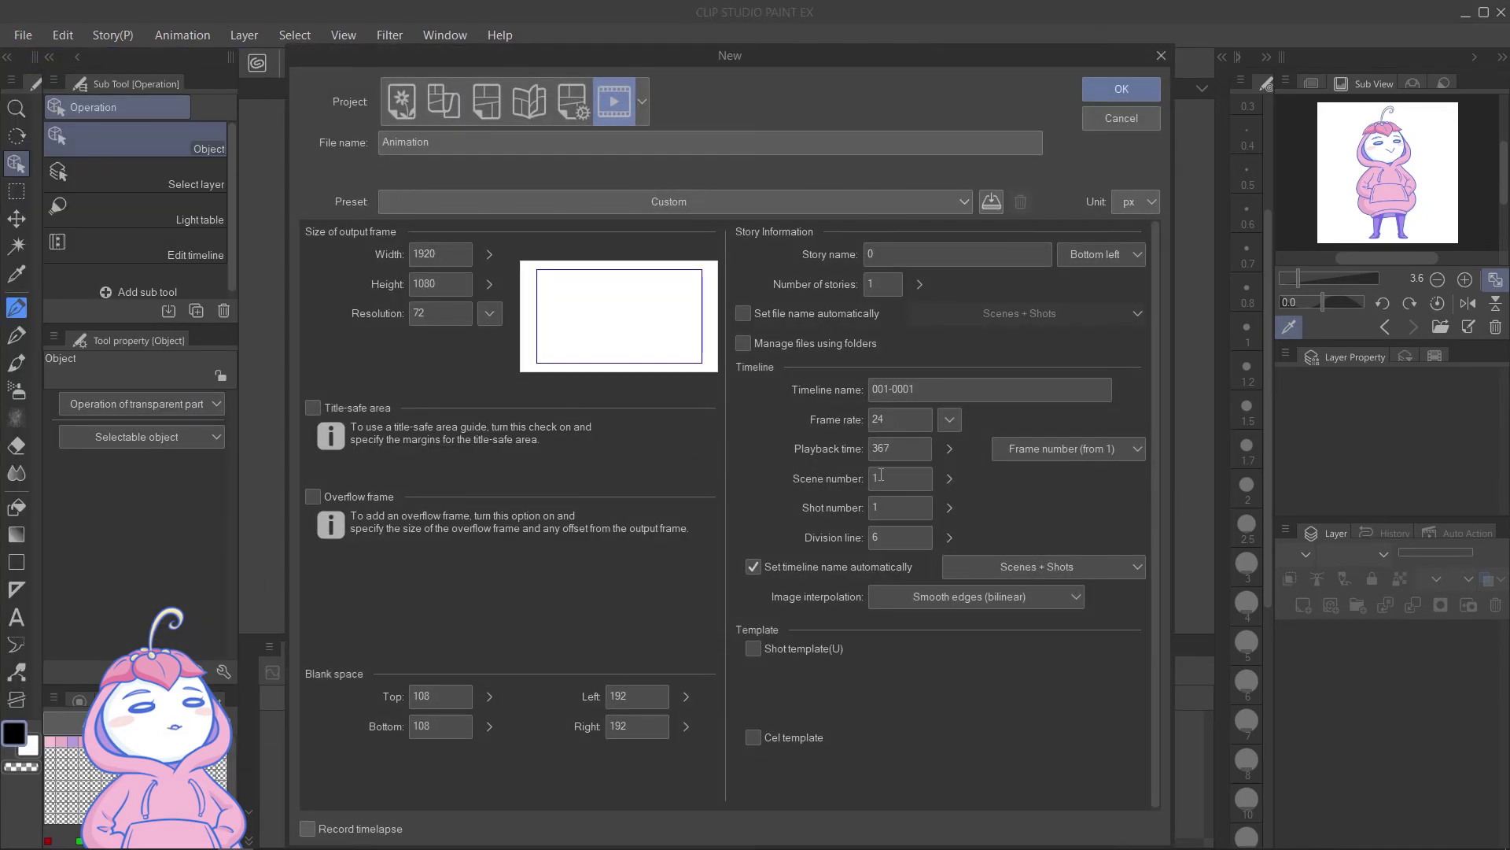
{"action": "left_click", "coordinate": [1122, 93]}
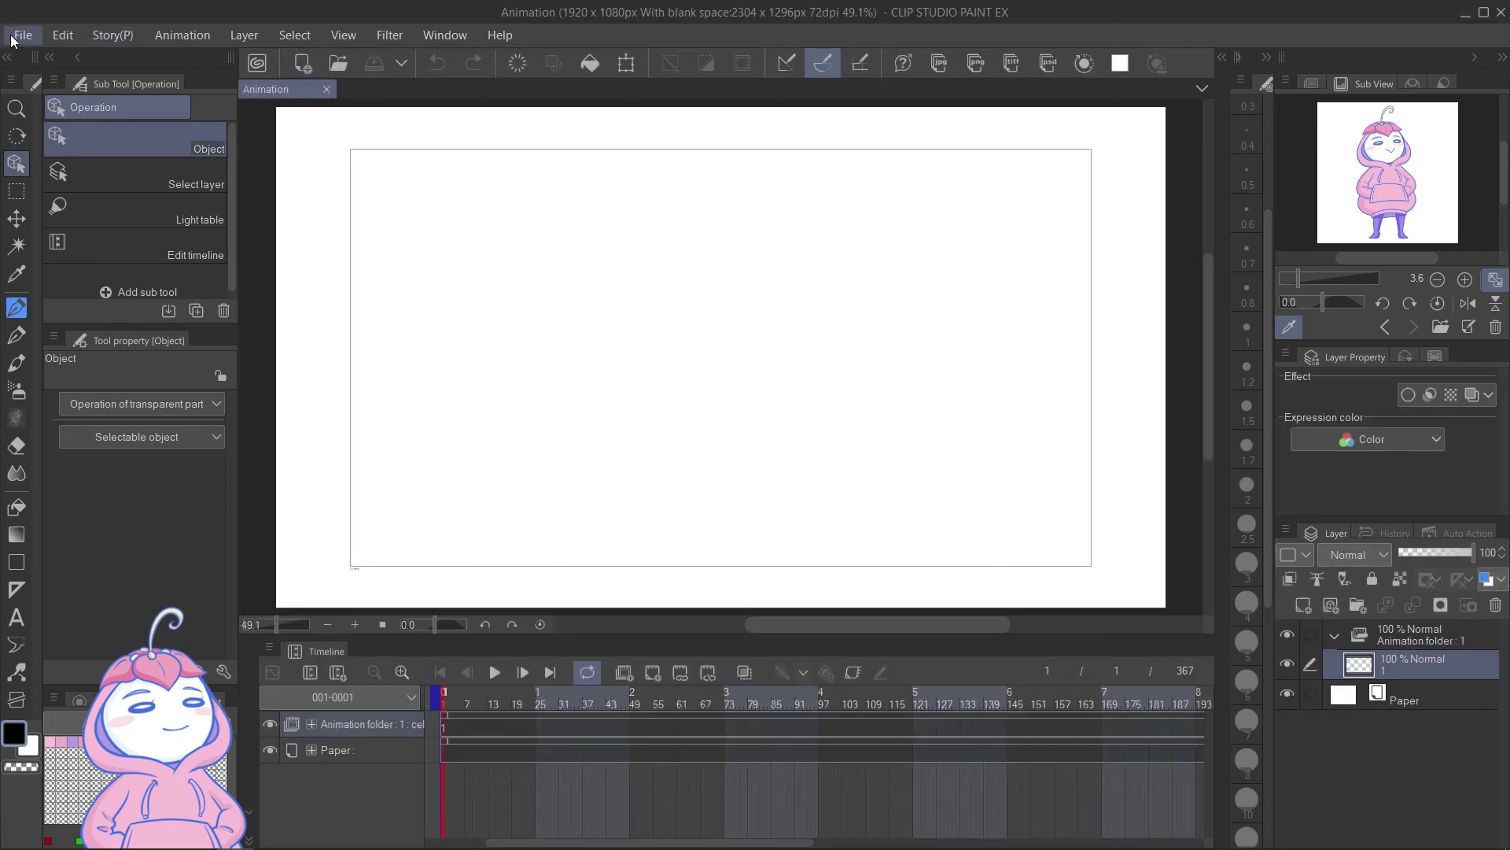
{"action": "left_click", "coordinate": [13, 39]}
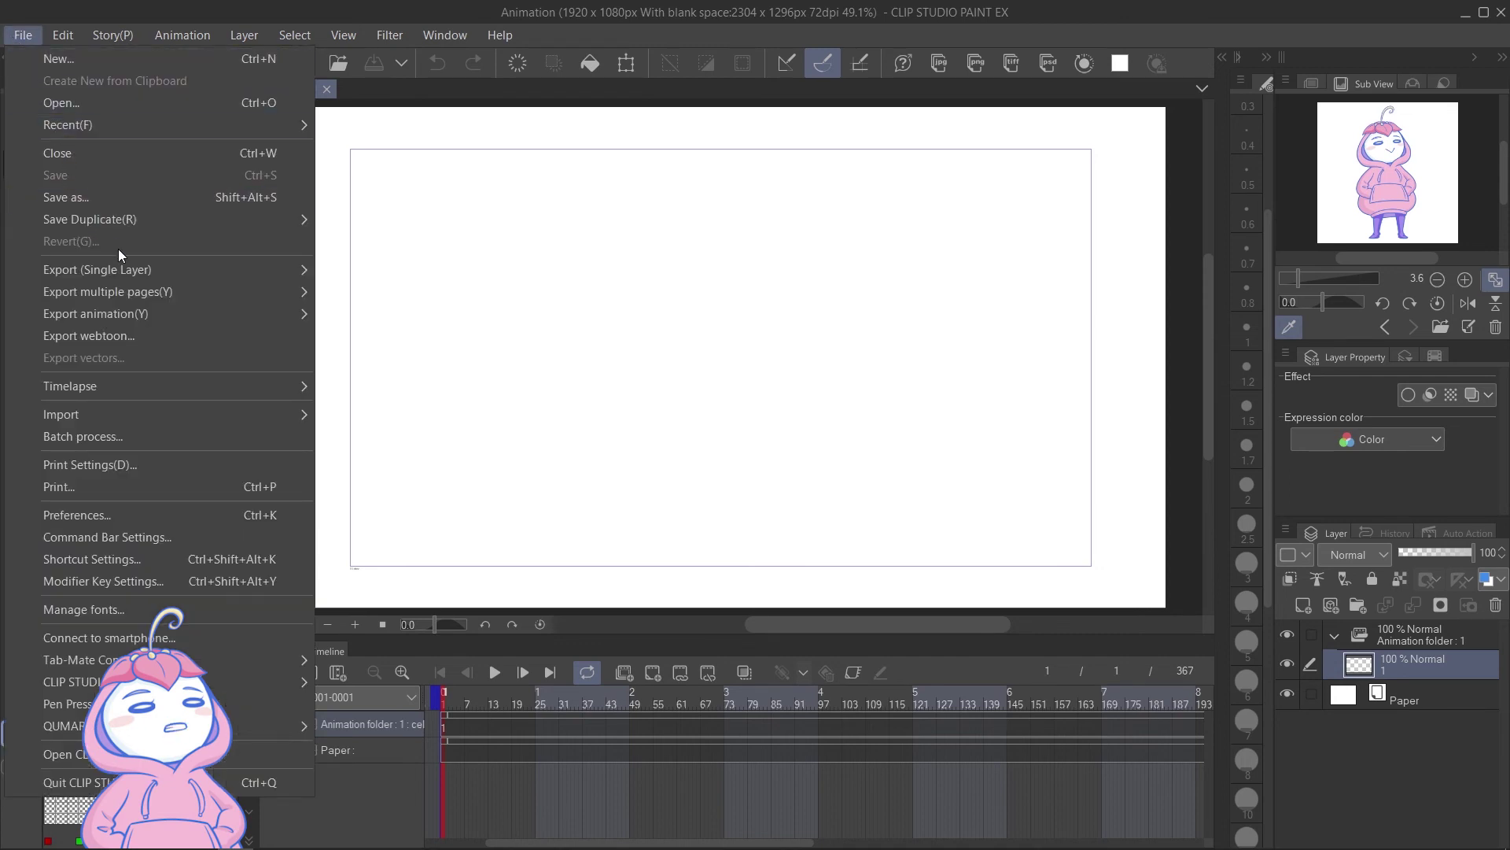
{"action": "mouse_move", "coordinate": [227, 416]}
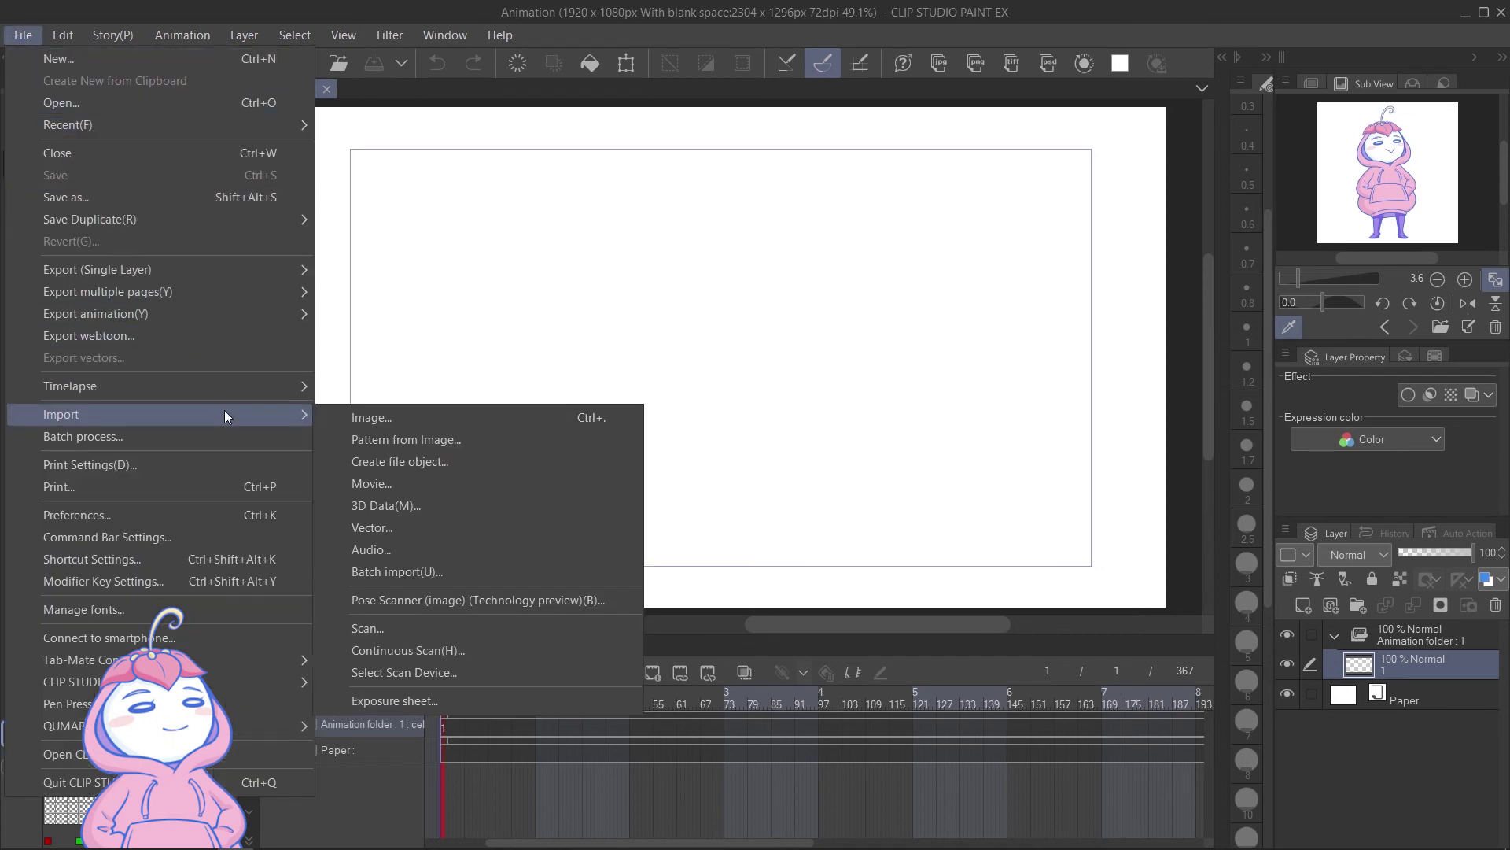
{"action": "left_click", "coordinate": [423, 483]}
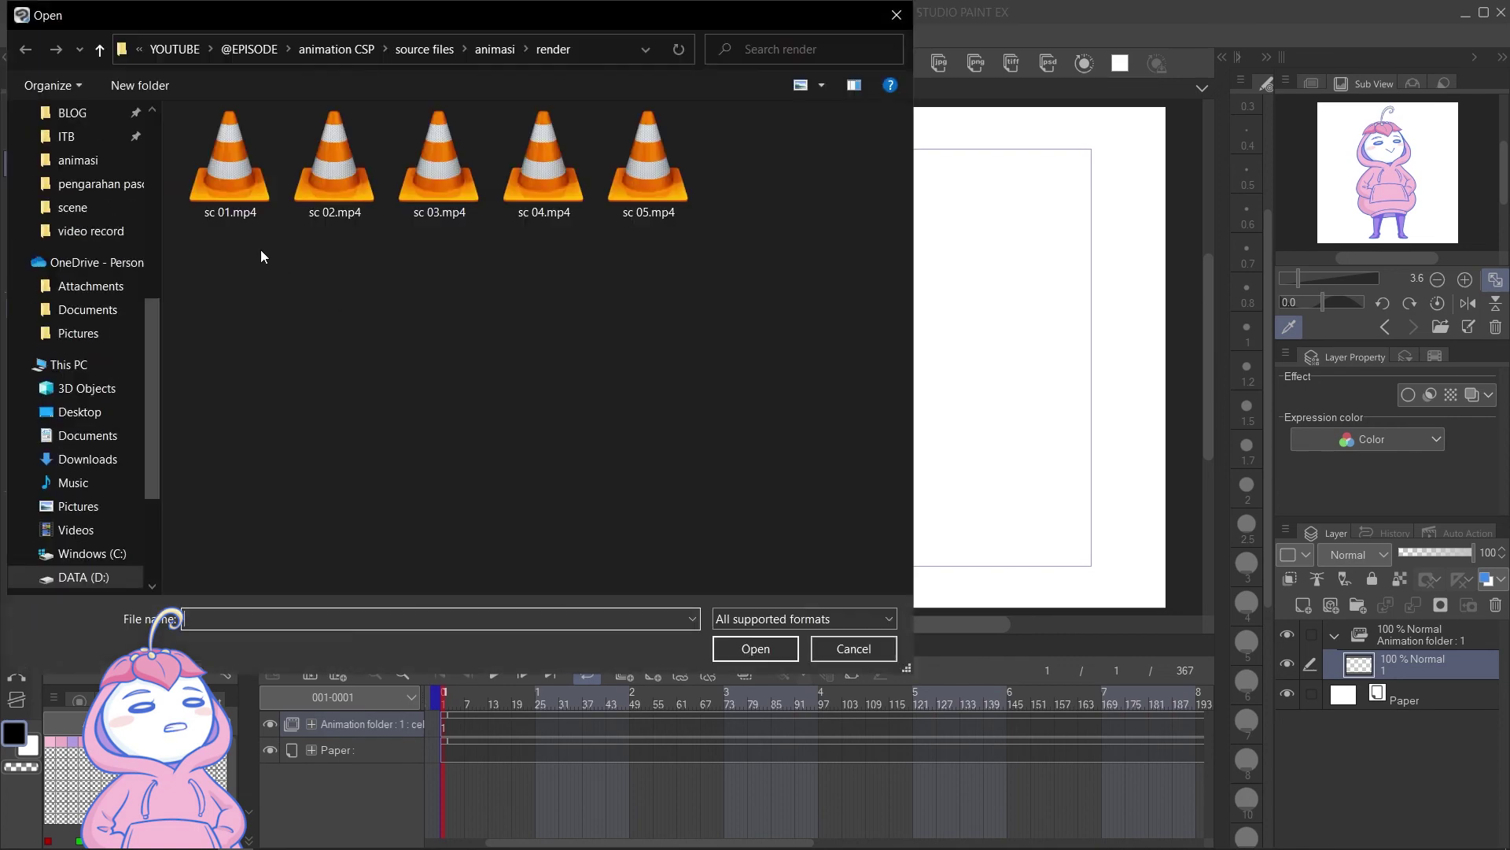
{"action": "left_click_drag", "start_coordinate": [261, 249], "coordinate": [647, 192]}
{"action": "left_click", "coordinate": [733, 652]}
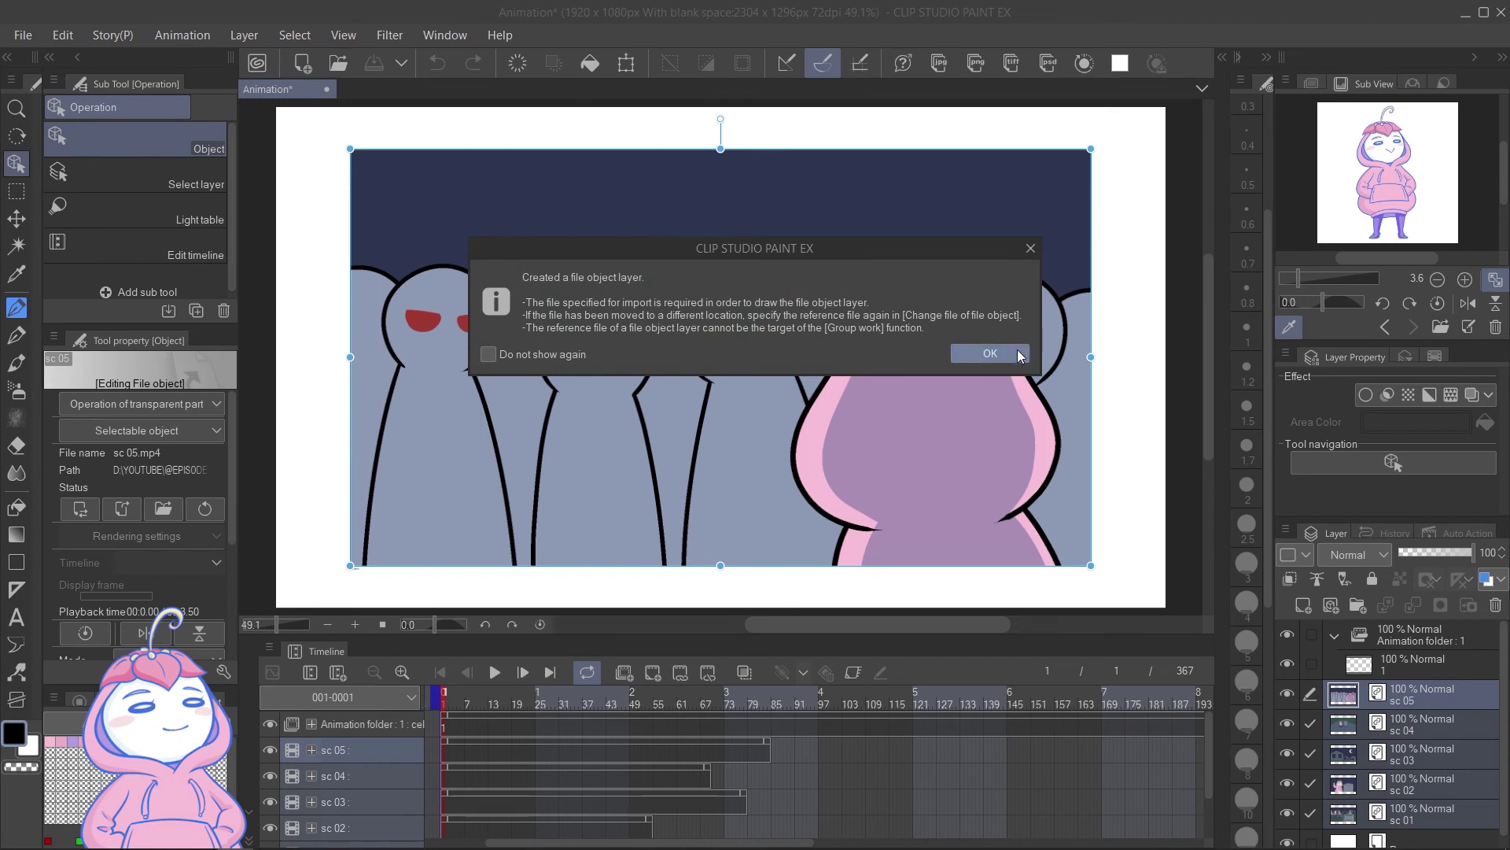
Step: Arrange clips sc 02 through sc 05 so each starts right after the previous one
{"action": "left_click", "coordinate": [990, 353]}
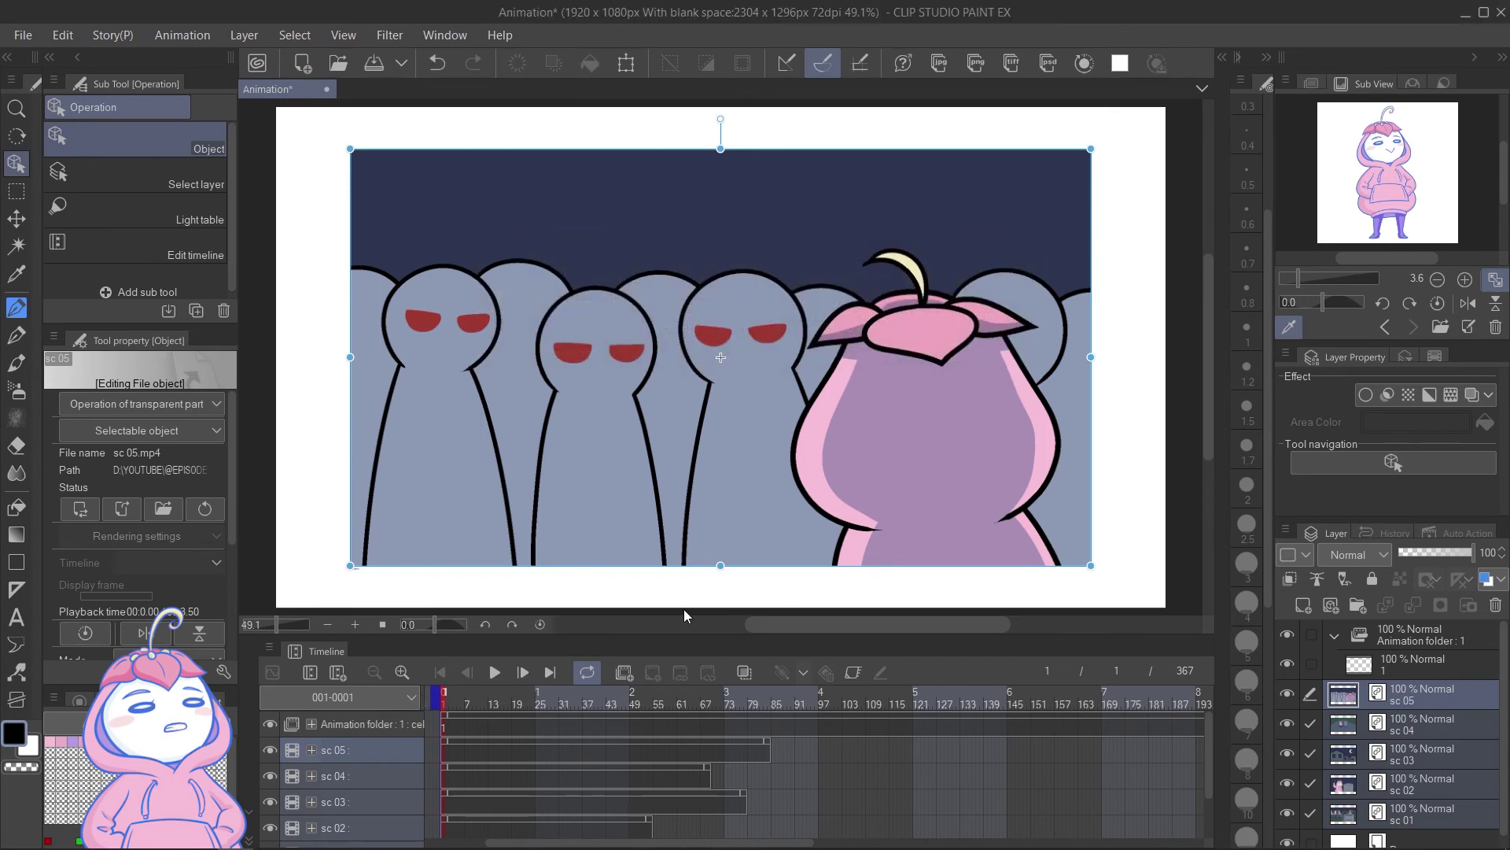
{"action": "scroll", "coordinate": [639, 783], "scroll_direction": "down", "scroll_amount": 2}
{"action": "left_click_drag", "start_coordinate": [610, 779], "coordinate": [931, 808]}
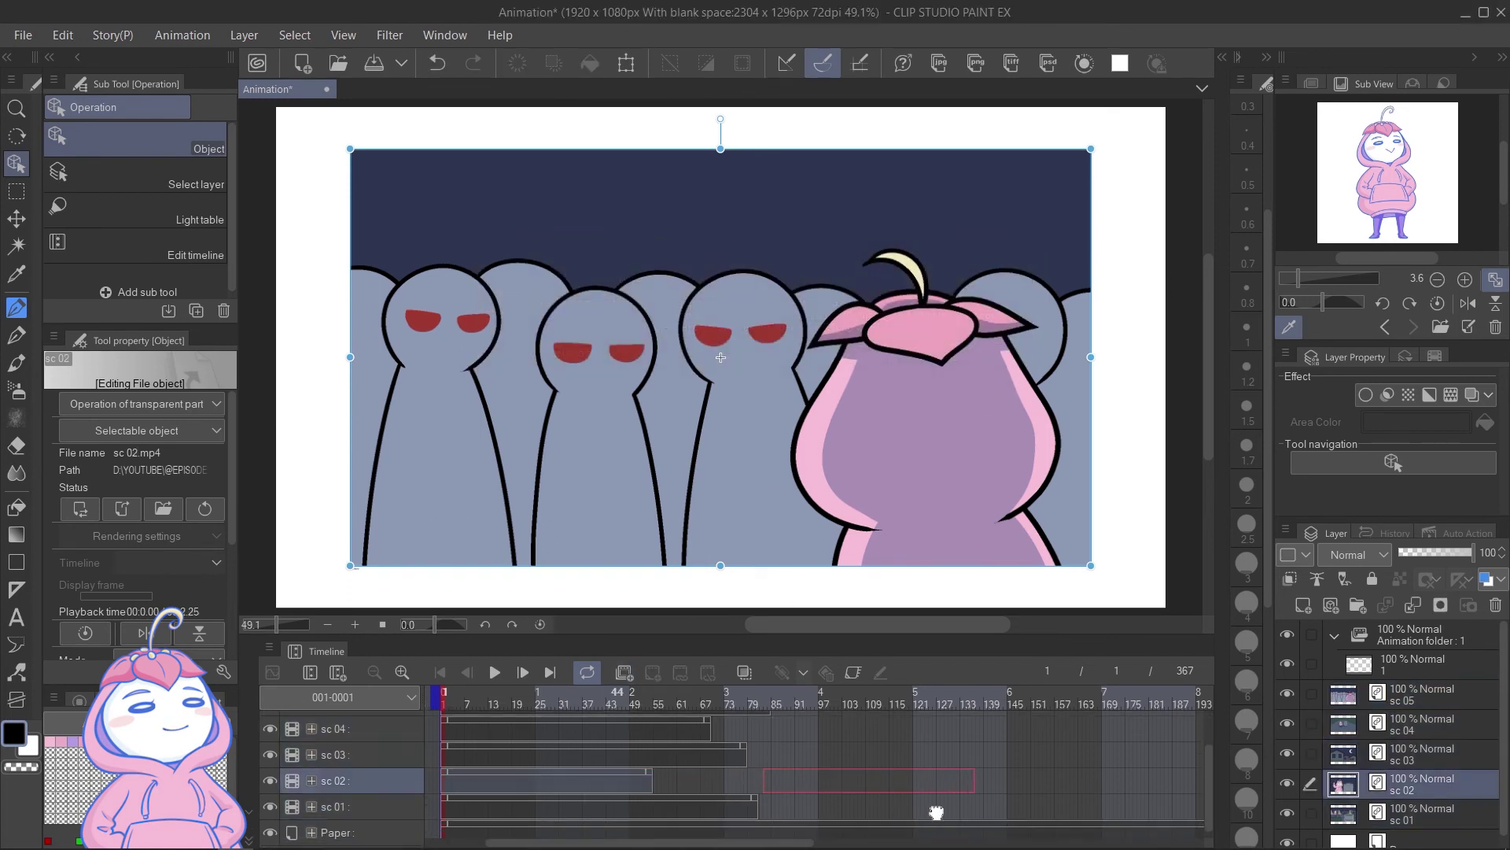
{"action": "left_click_drag", "start_coordinate": [641, 756], "coordinate": [1172, 763]}
{"action": "left_click_drag", "start_coordinate": [541, 729], "coordinate": [1013, 747]}
{"action": "left_click_drag", "start_coordinate": [785, 842], "coordinate": [611, 826]}
{"action": "scroll", "coordinate": [621, 794], "scroll_direction": "up", "scroll_amount": 1}
{"action": "left_click_drag", "start_coordinate": [684, 734], "coordinate": [1139, 767]}
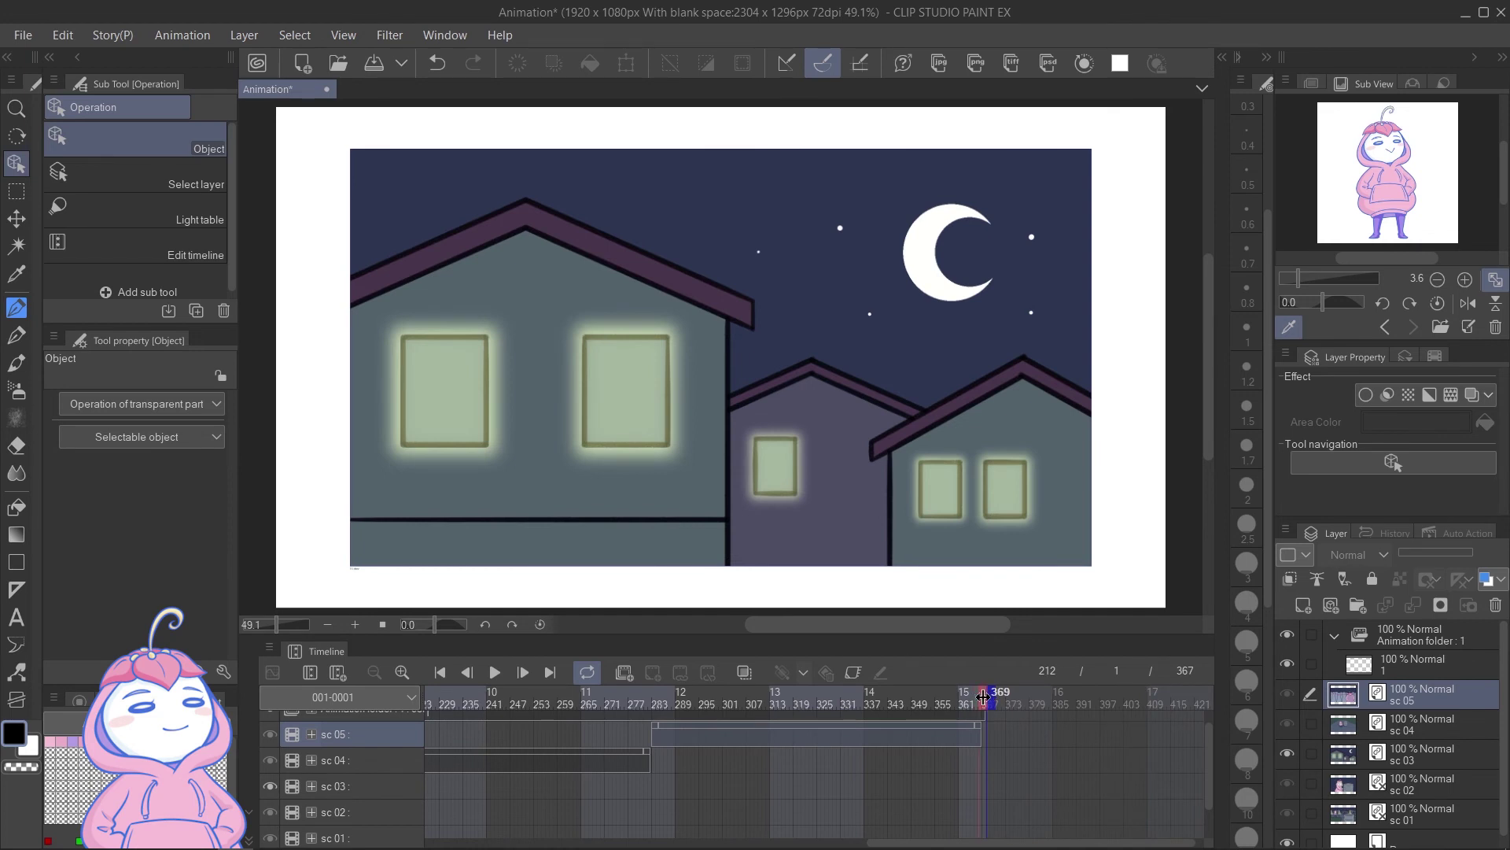
{"action": "scroll", "coordinate": [790, 807], "scroll_direction": "up", "scroll_amount": 1}
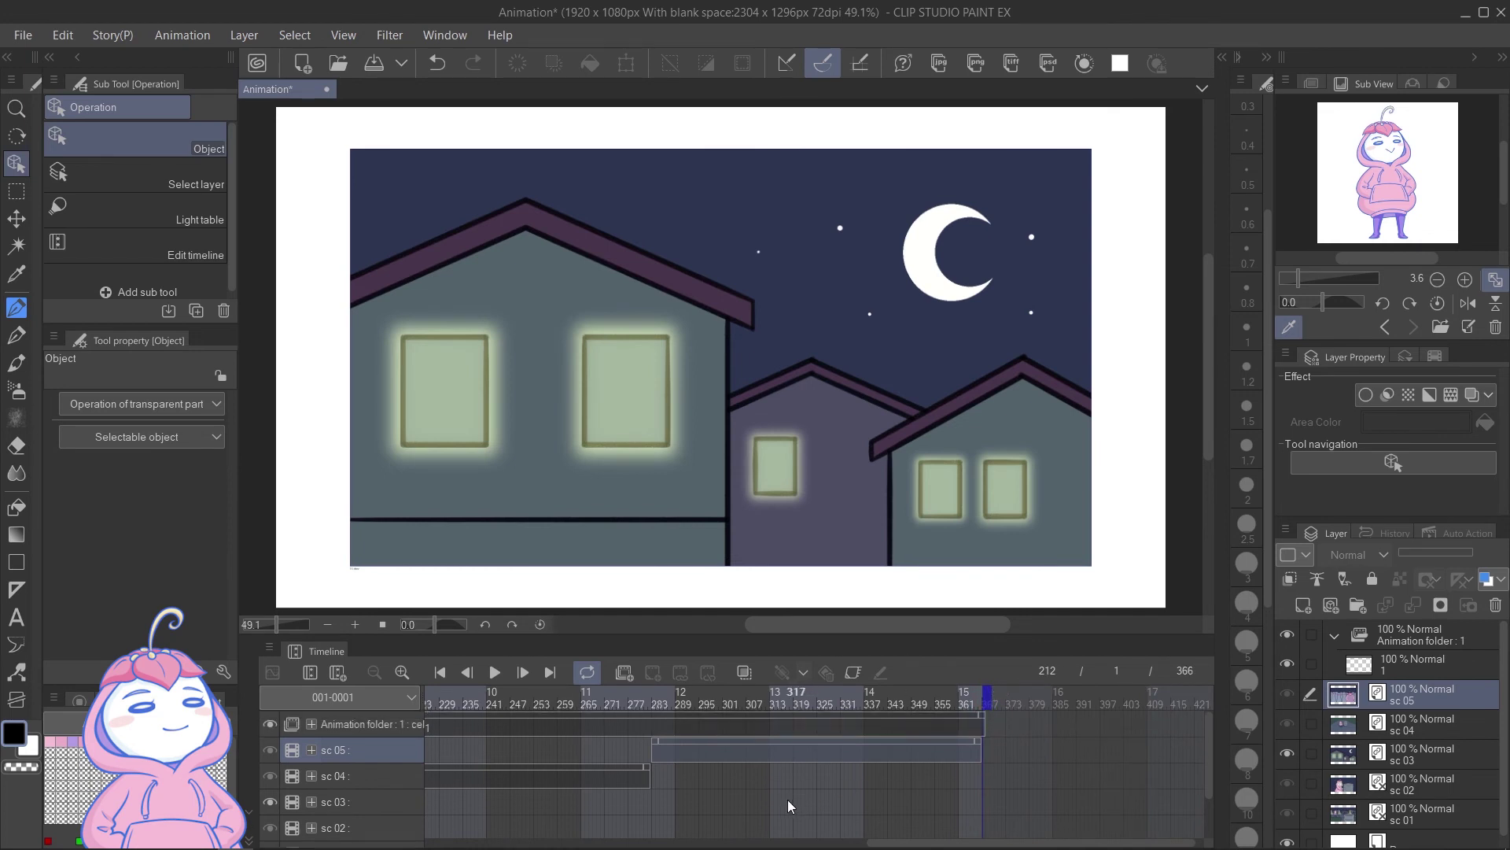
Step: Delete the empty Animation folder layer
{"action": "left_click", "coordinate": [413, 731]}
{"action": "key", "text": "Delete"}
{"action": "left_click", "coordinate": [771, 337]}
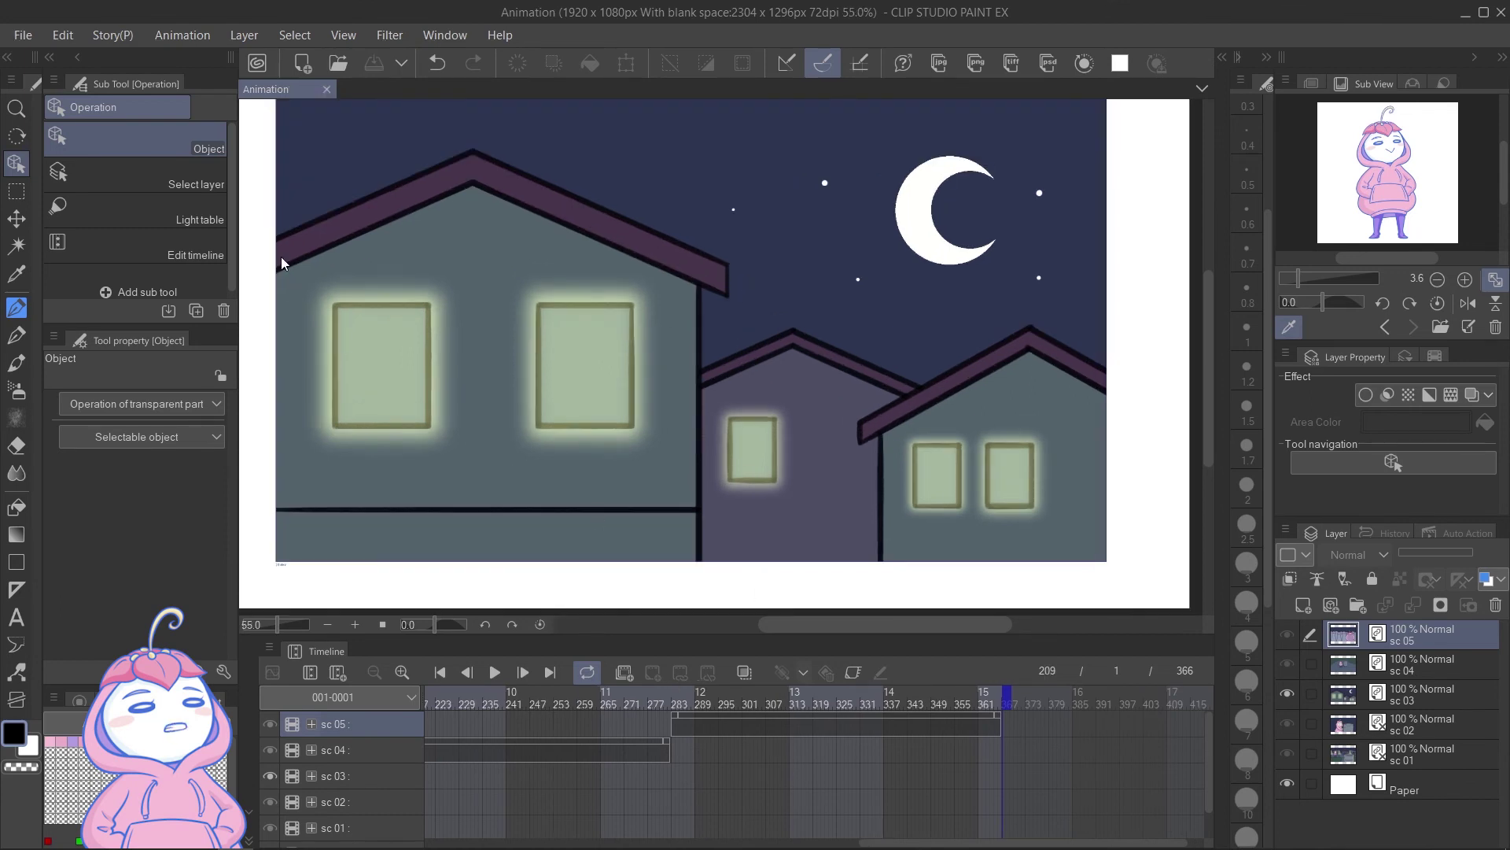
Step: Import the animasi audio file from the animasi folder as an audio track
{"action": "left_click", "coordinate": [27, 38]}
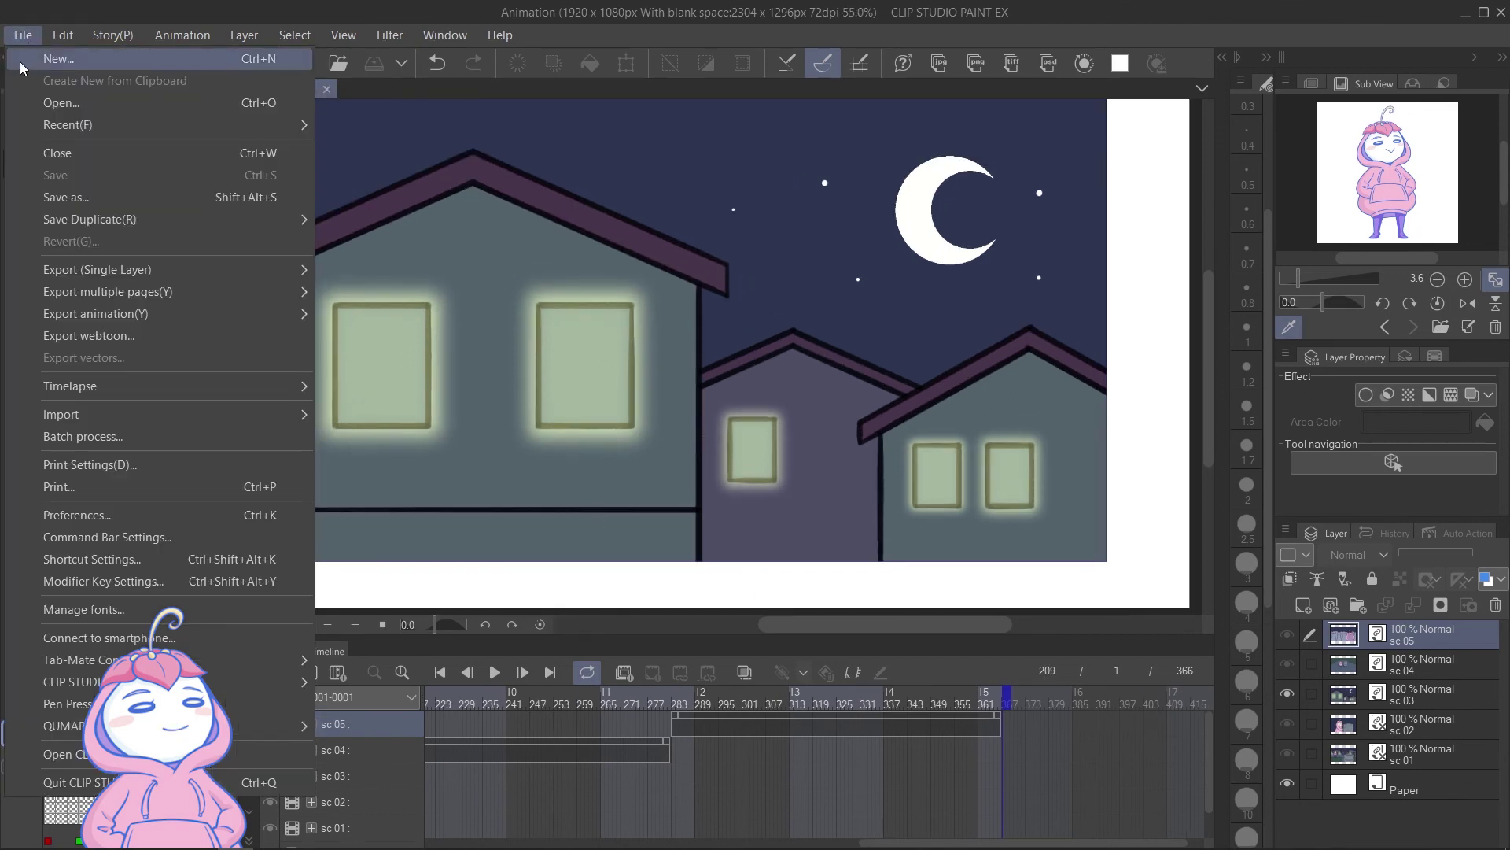
{"action": "mouse_move", "coordinate": [195, 414]}
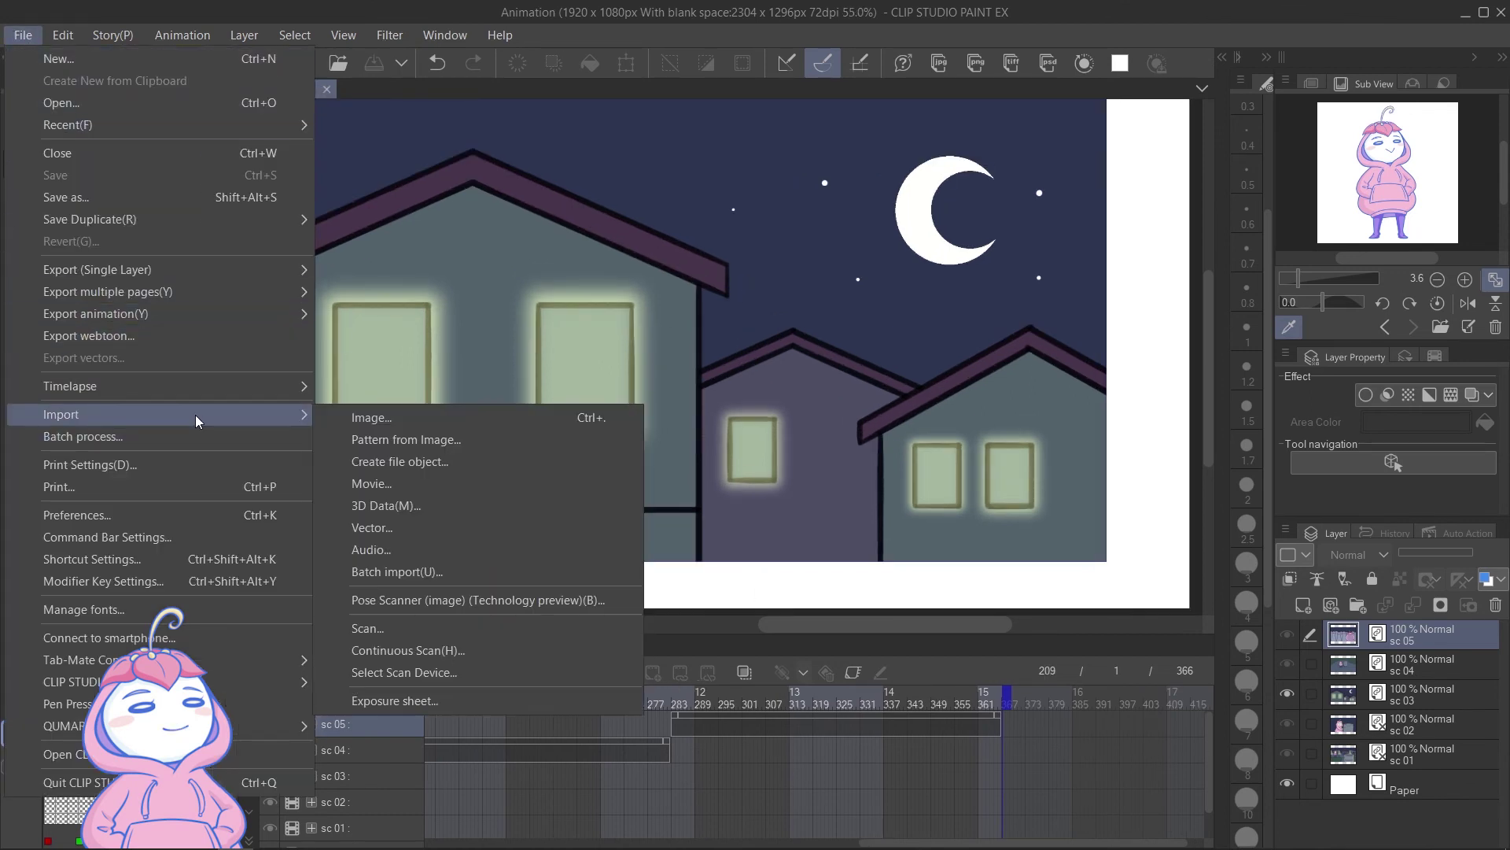
{"action": "left_click", "coordinate": [412, 557]}
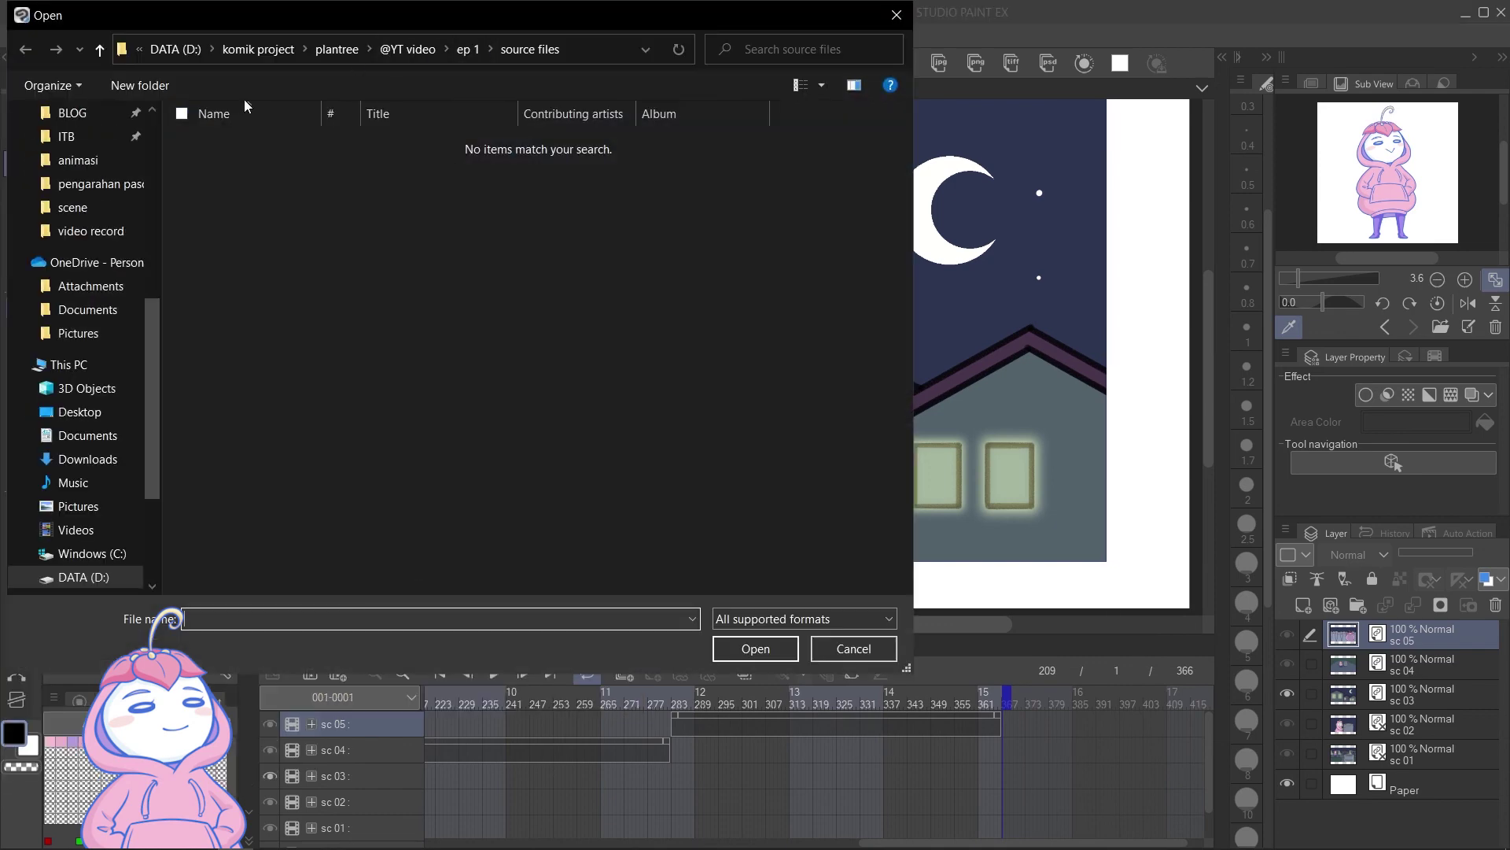
{"action": "left_click", "coordinate": [77, 160]}
{"action": "double_click", "coordinate": [668, 181]}
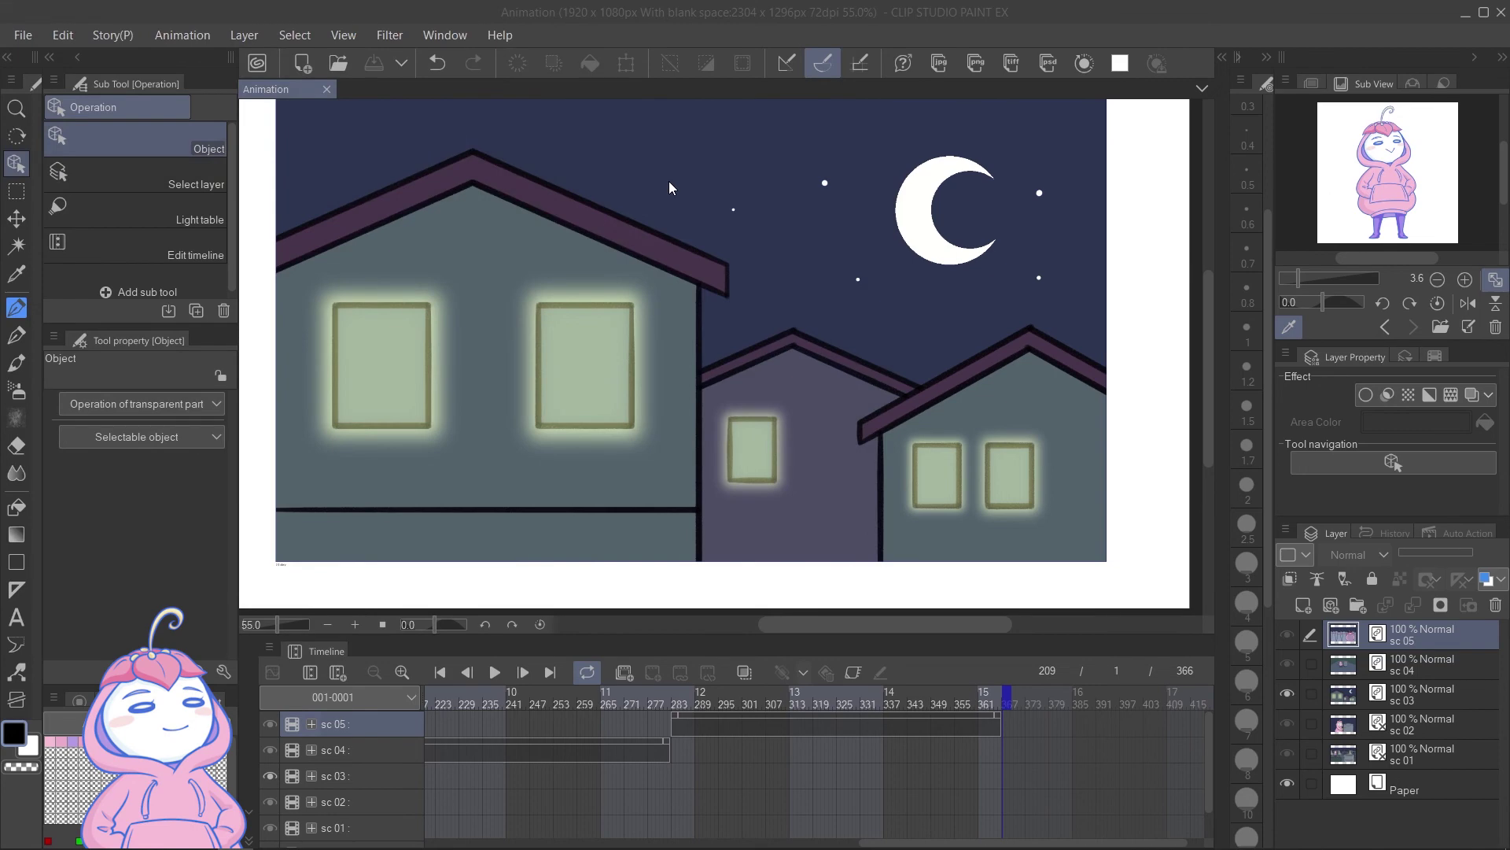
{"action": "left_click", "coordinate": [587, 673]}
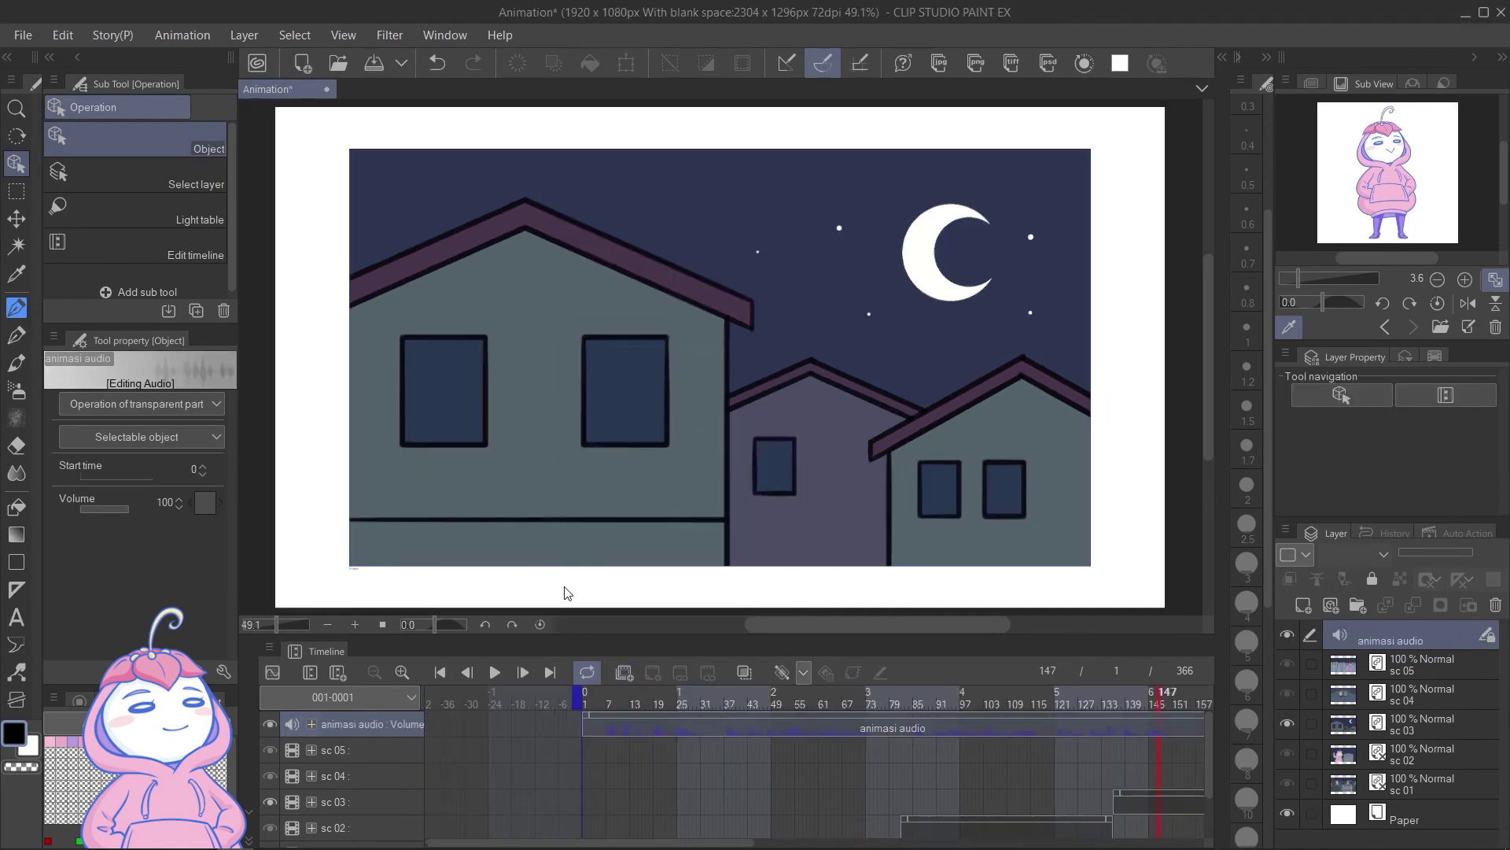
Step: Export the animation as a movie file named final
{"action": "left_click", "coordinate": [19, 36]}
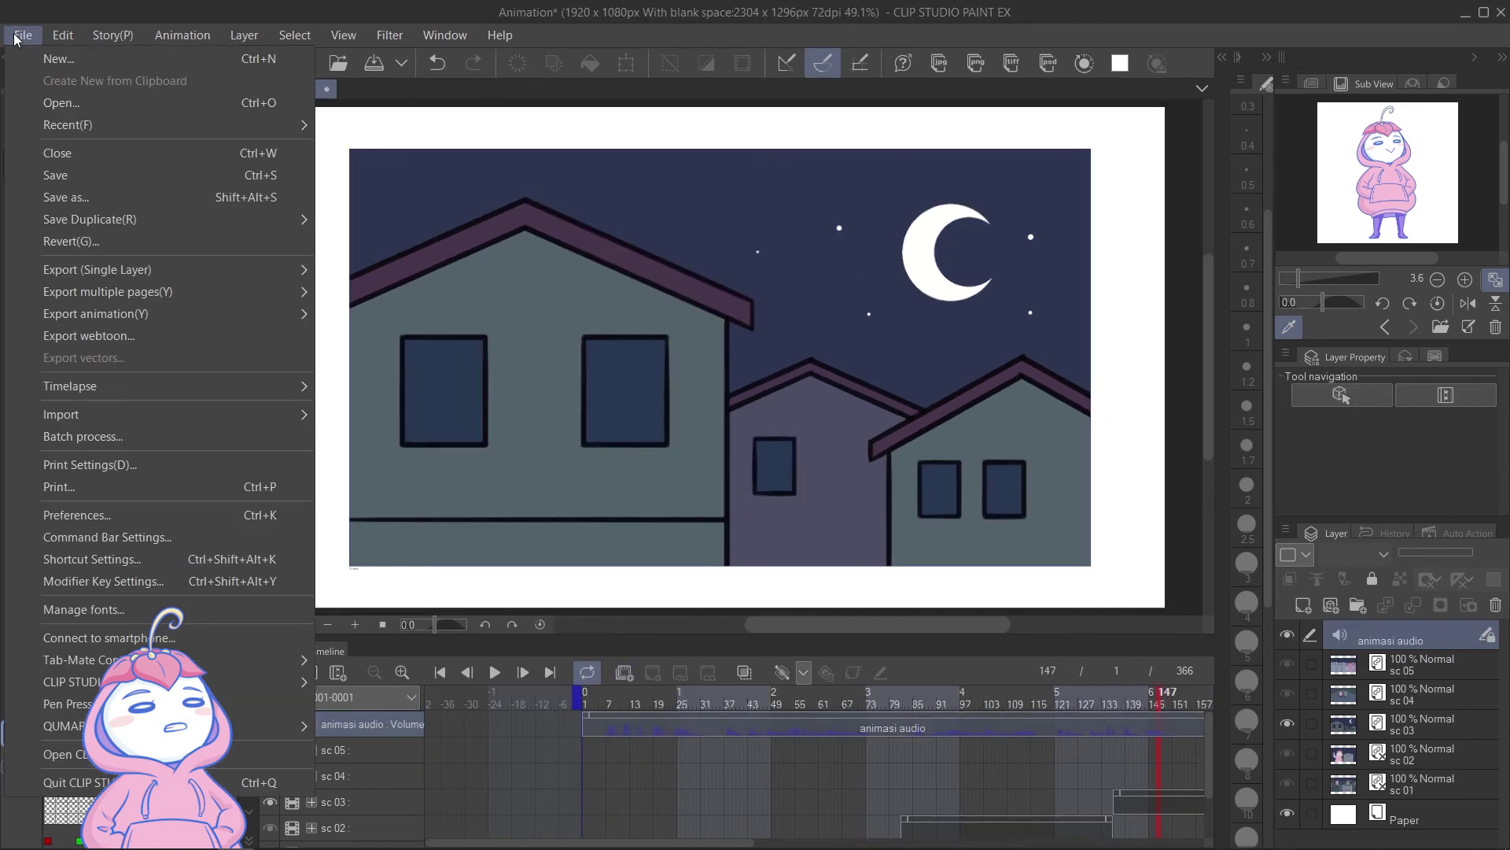
{"action": "mouse_move", "coordinate": [171, 313]}
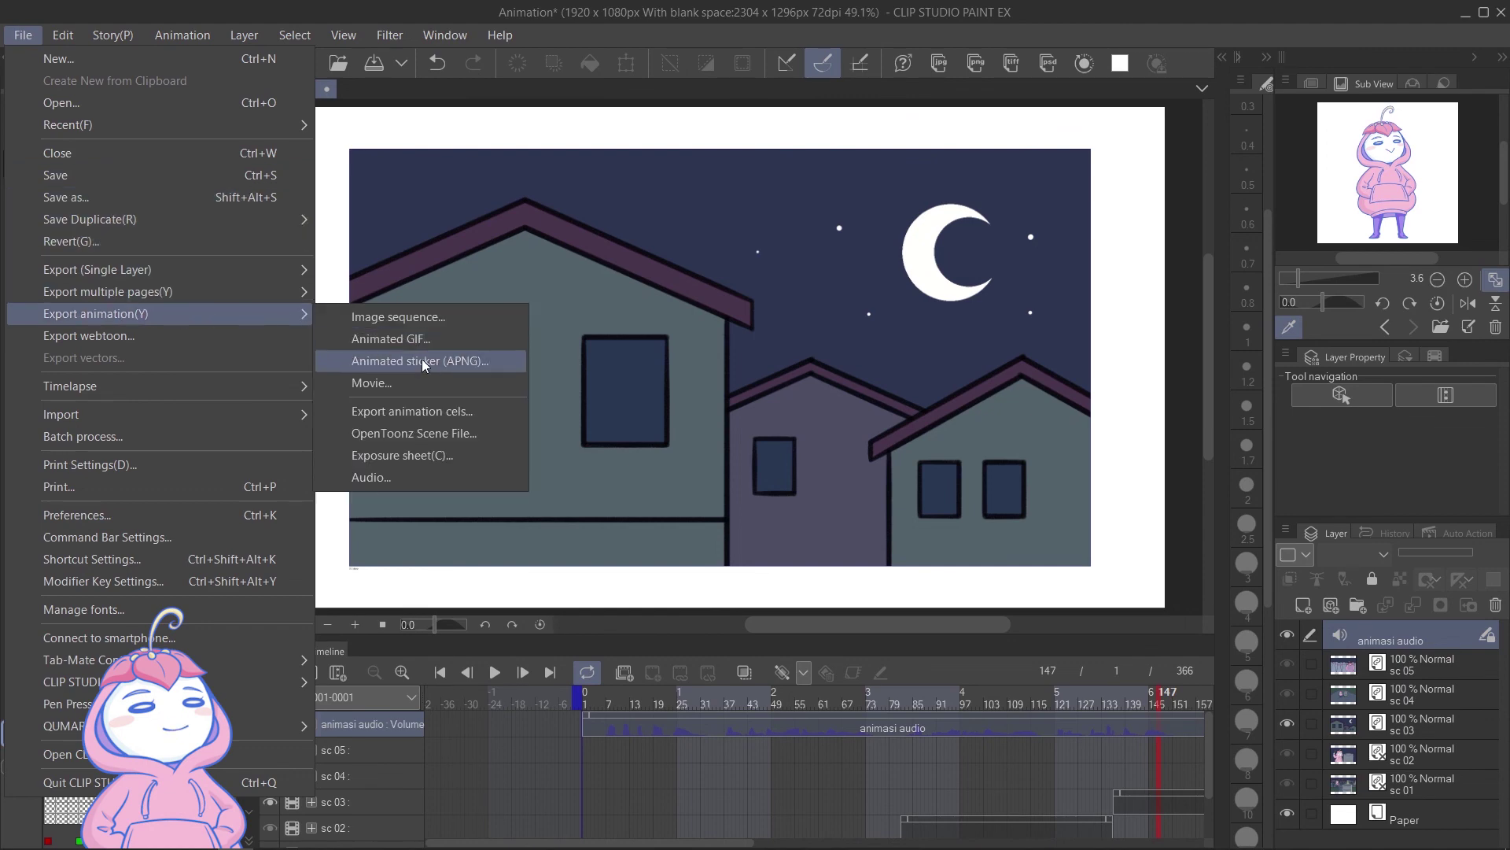
{"action": "left_click", "coordinate": [435, 384]}
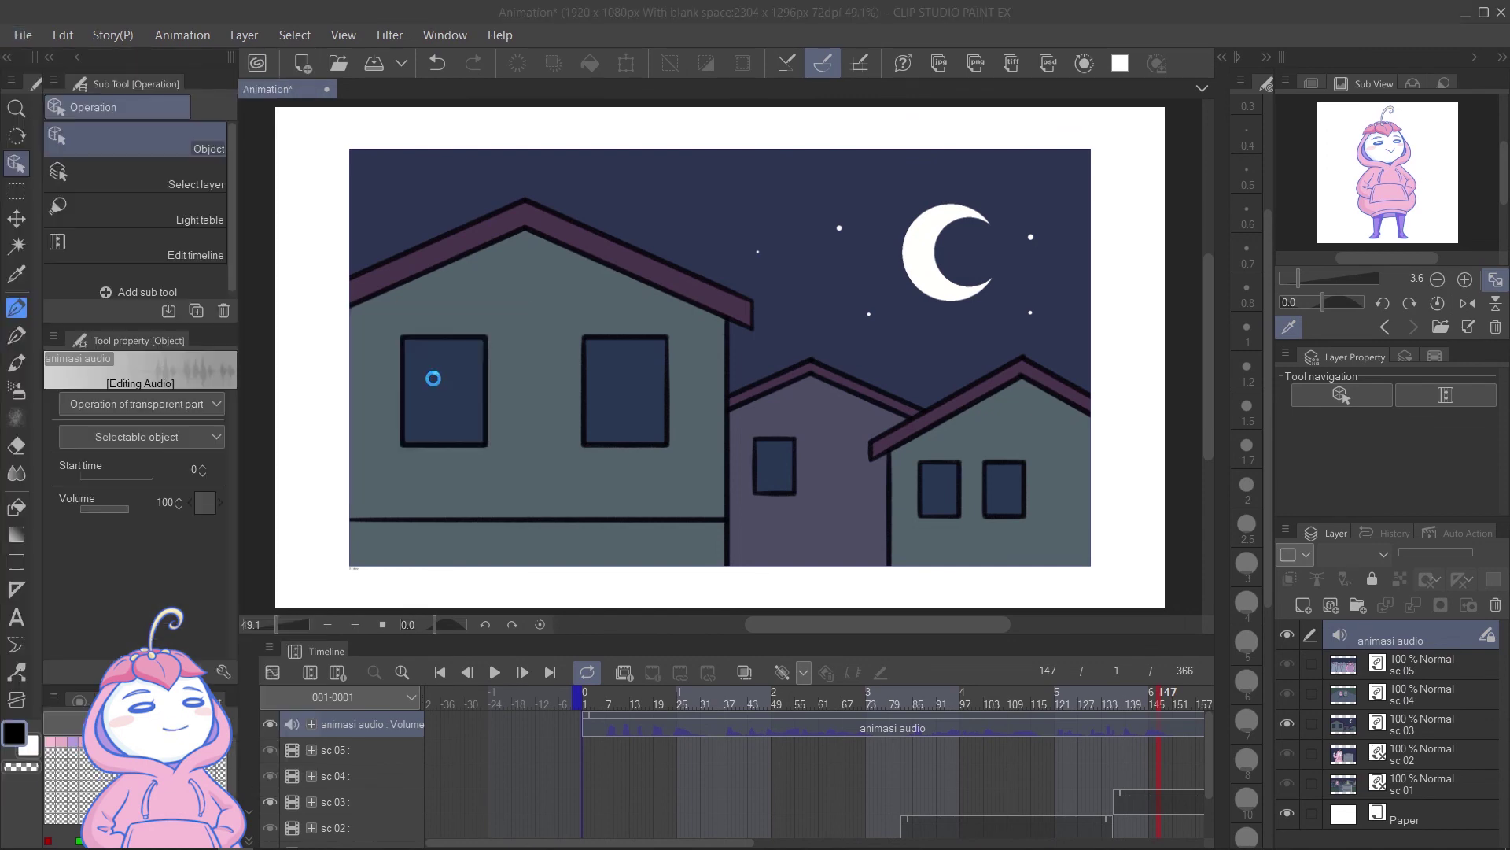
{"action": "type", "text": "final"}
{"action": "key", "text": "Return"}
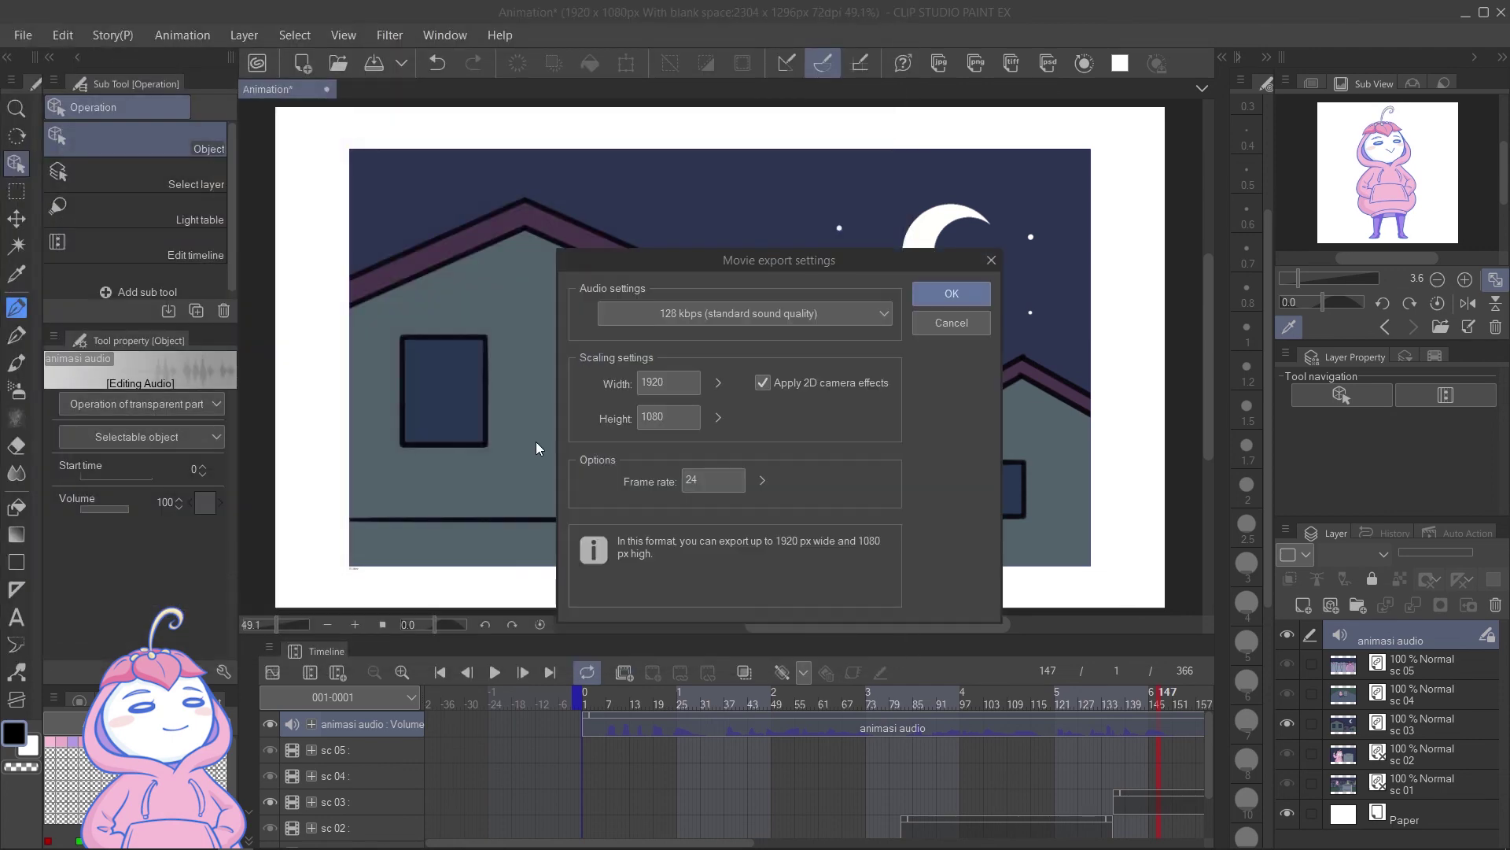
Step: Set the audio quality to 192 kbps and start the movie export
{"action": "left_click", "coordinate": [767, 324]}
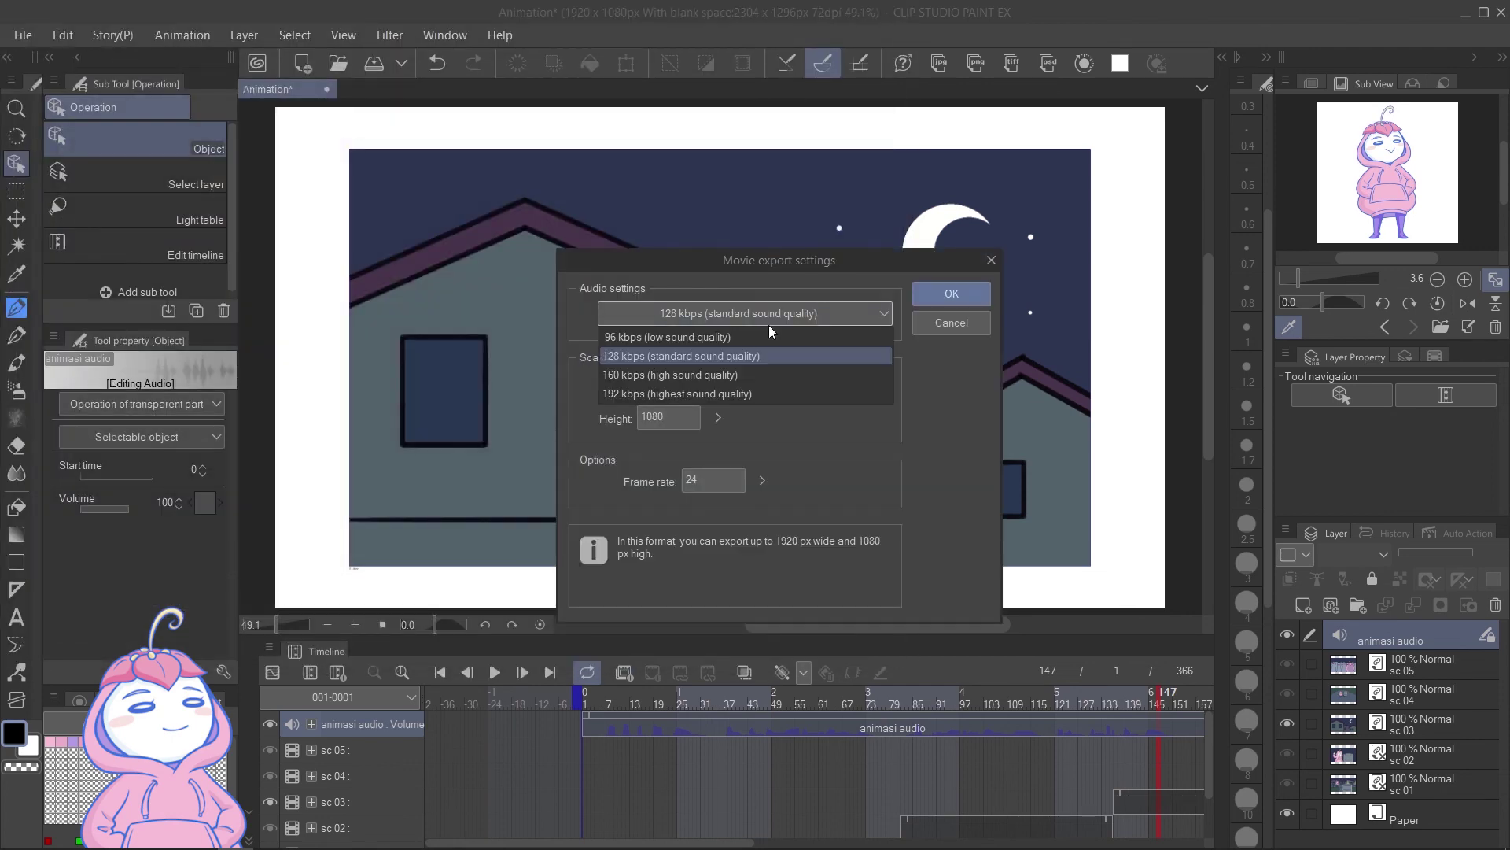
{"action": "left_click", "coordinate": [788, 389]}
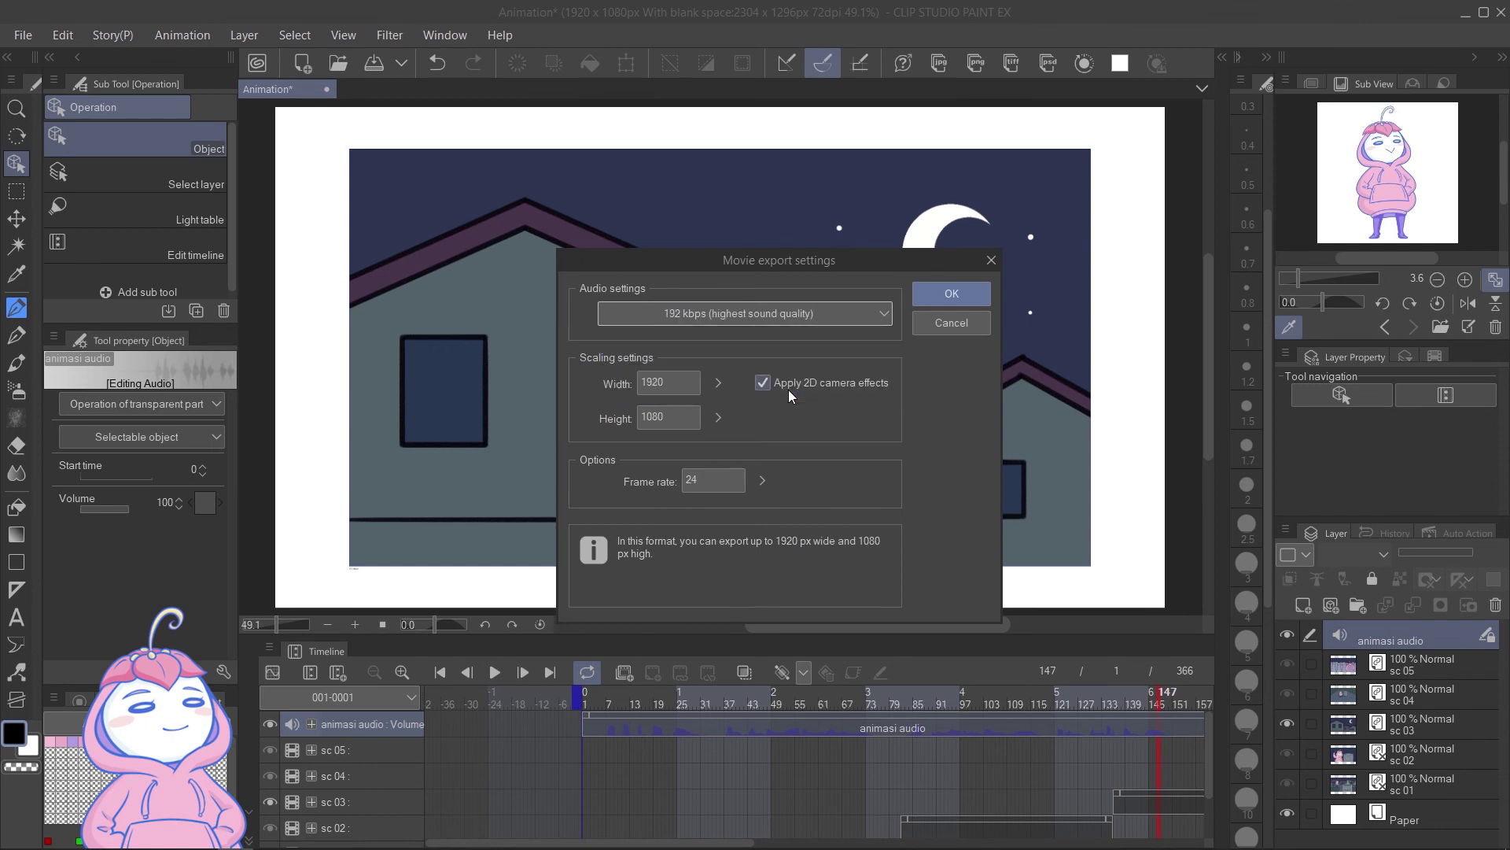
{"action": "left_click", "coordinate": [936, 294]}
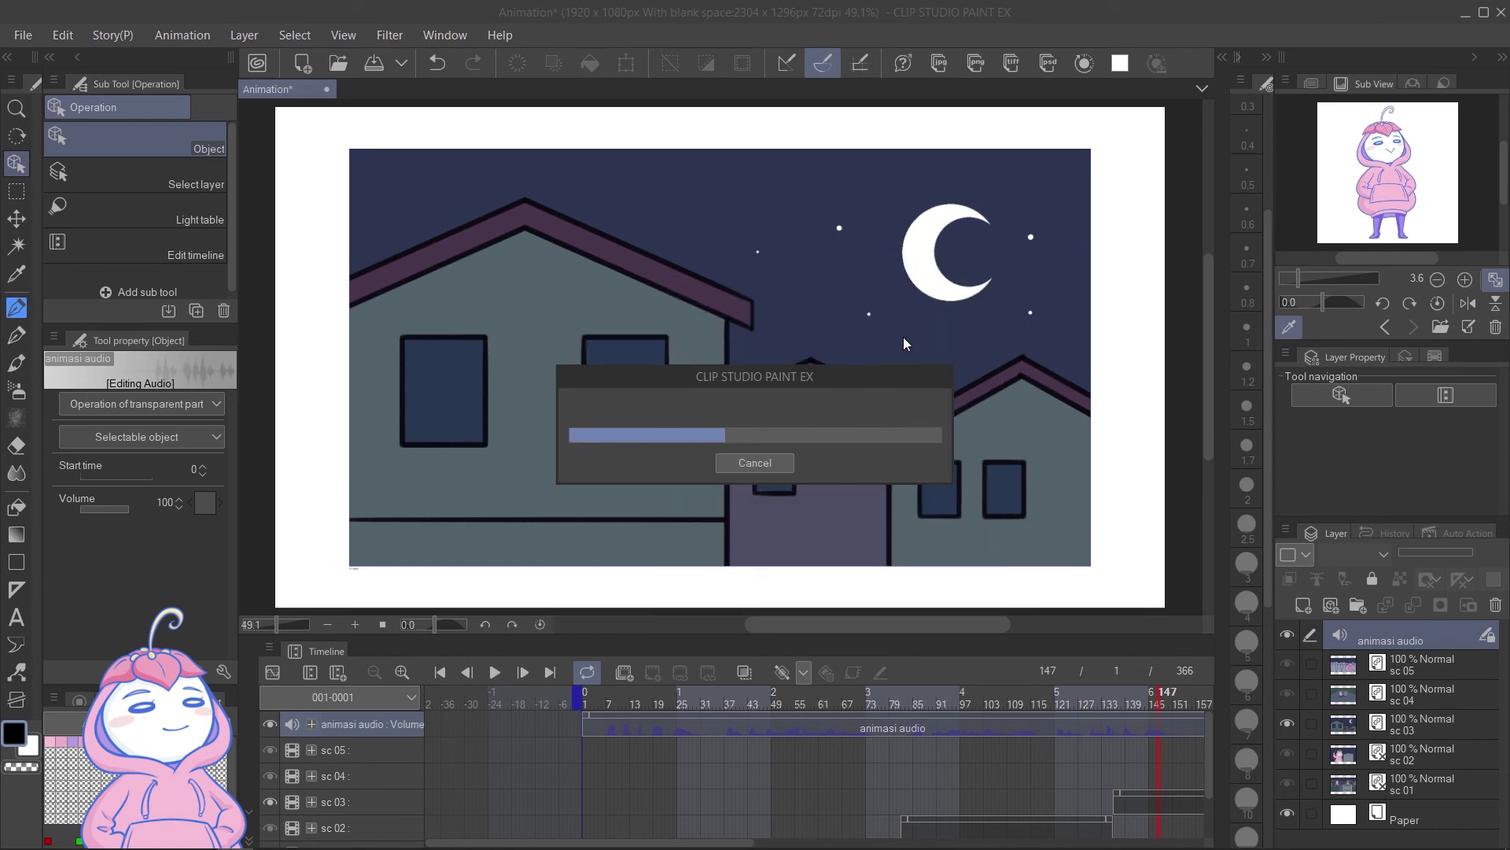